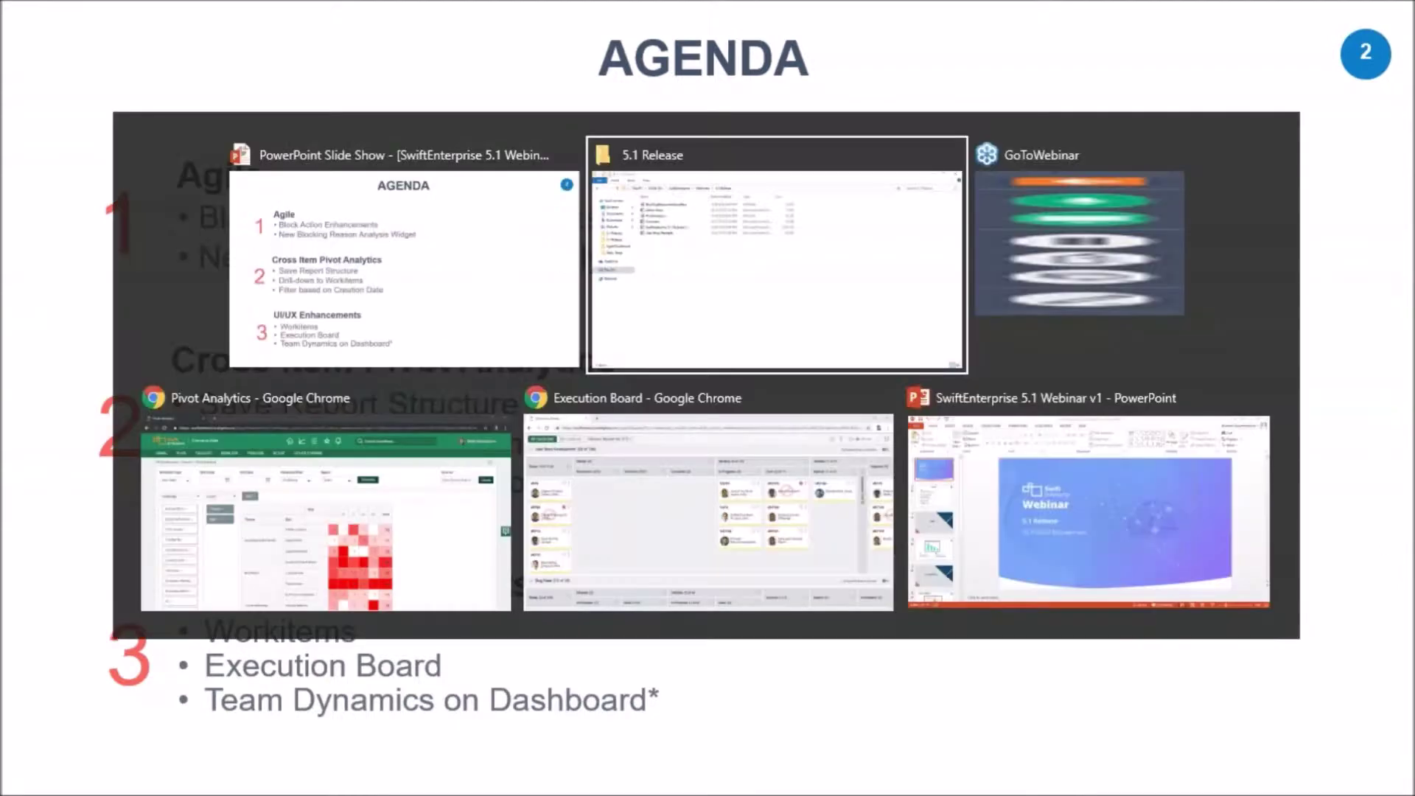
pyautogui.hotkey('alt', 'Tab')
pyautogui.hotkey('alt', 'Tab')
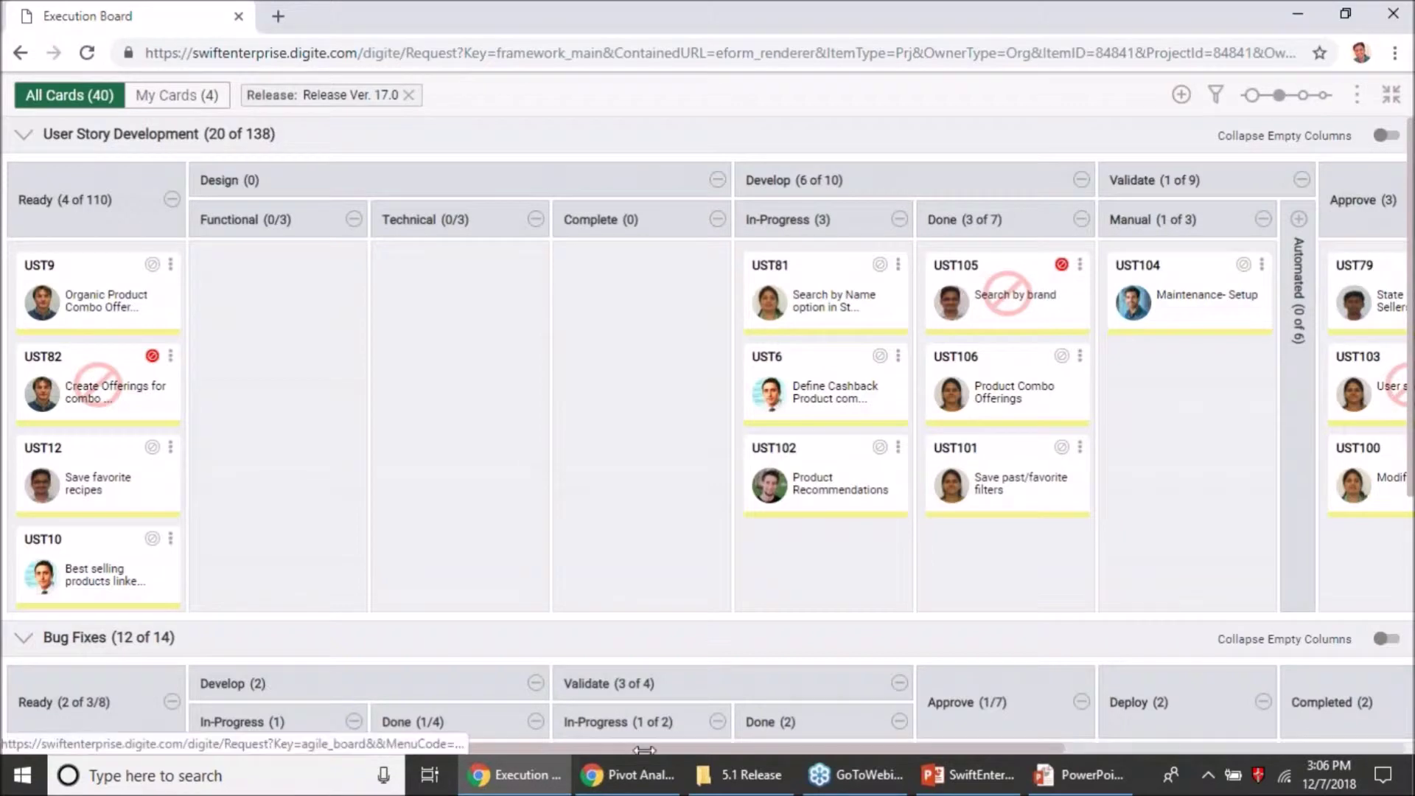
# Scroll the Execution Board sideways and collapse User Story Development's empty columns to reveal Approve, Deployment and Done
pyautogui.moveTo(674, 750); pyautogui.dragTo(825, 750)
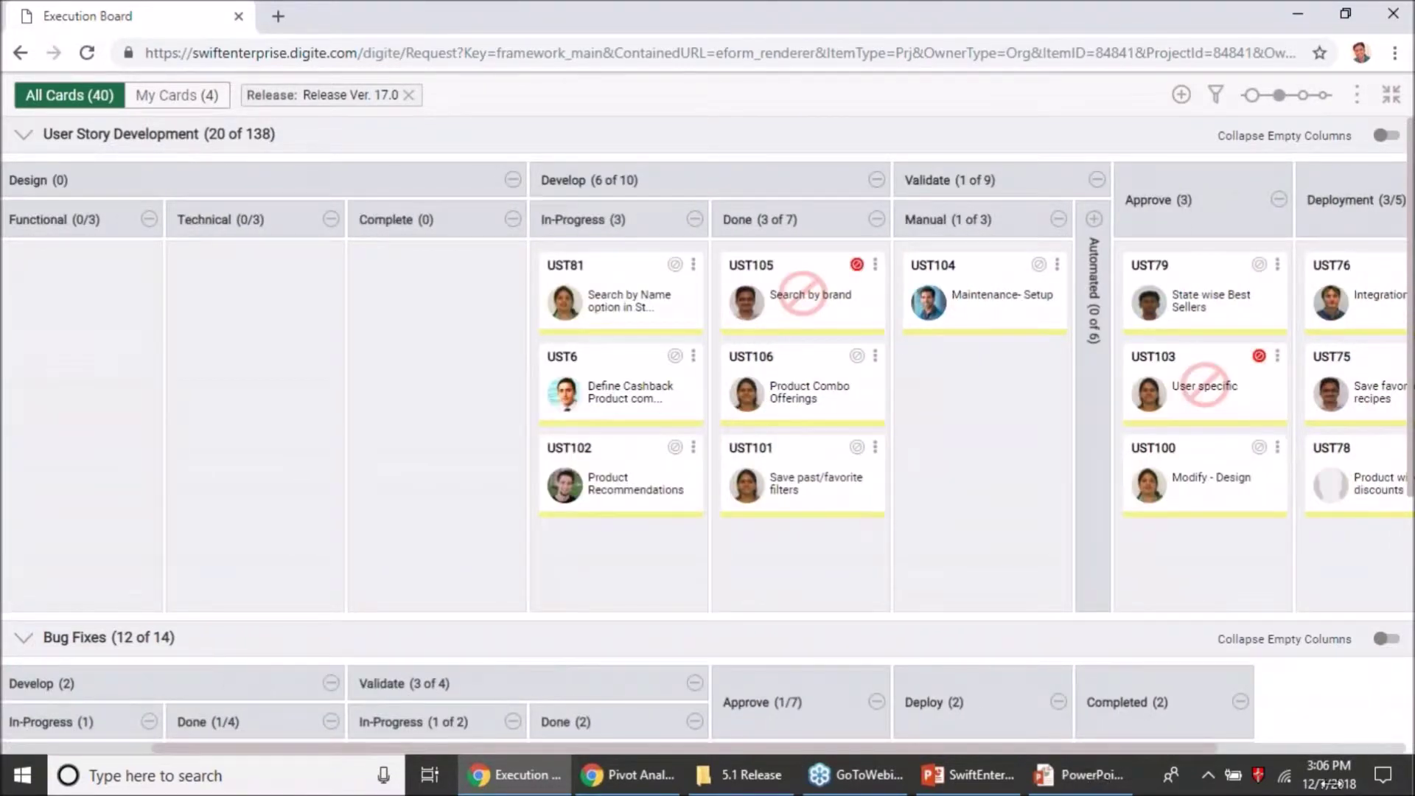
pyautogui.moveTo(1074, 745); pyautogui.dragTo(476, 745)
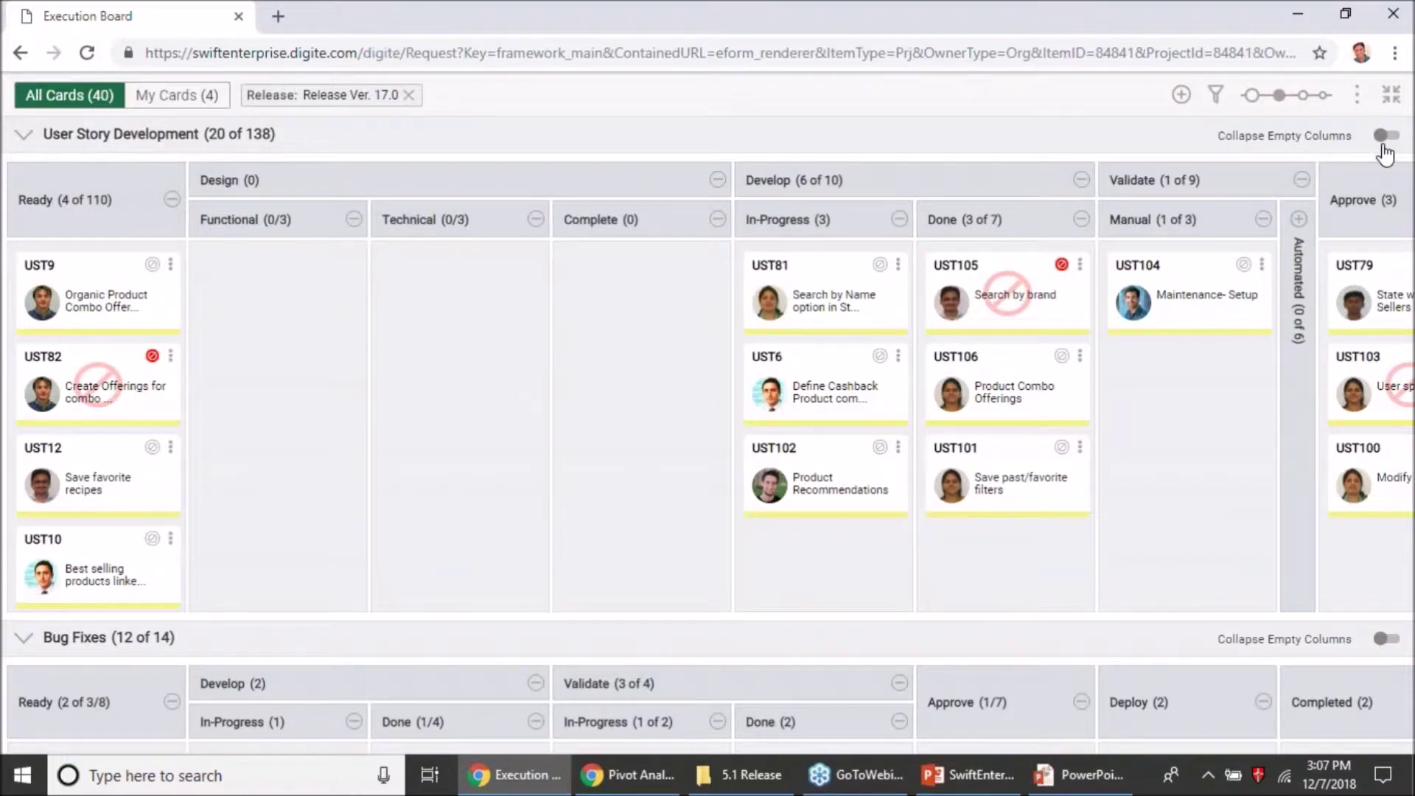
pyautogui.click(1386, 147)
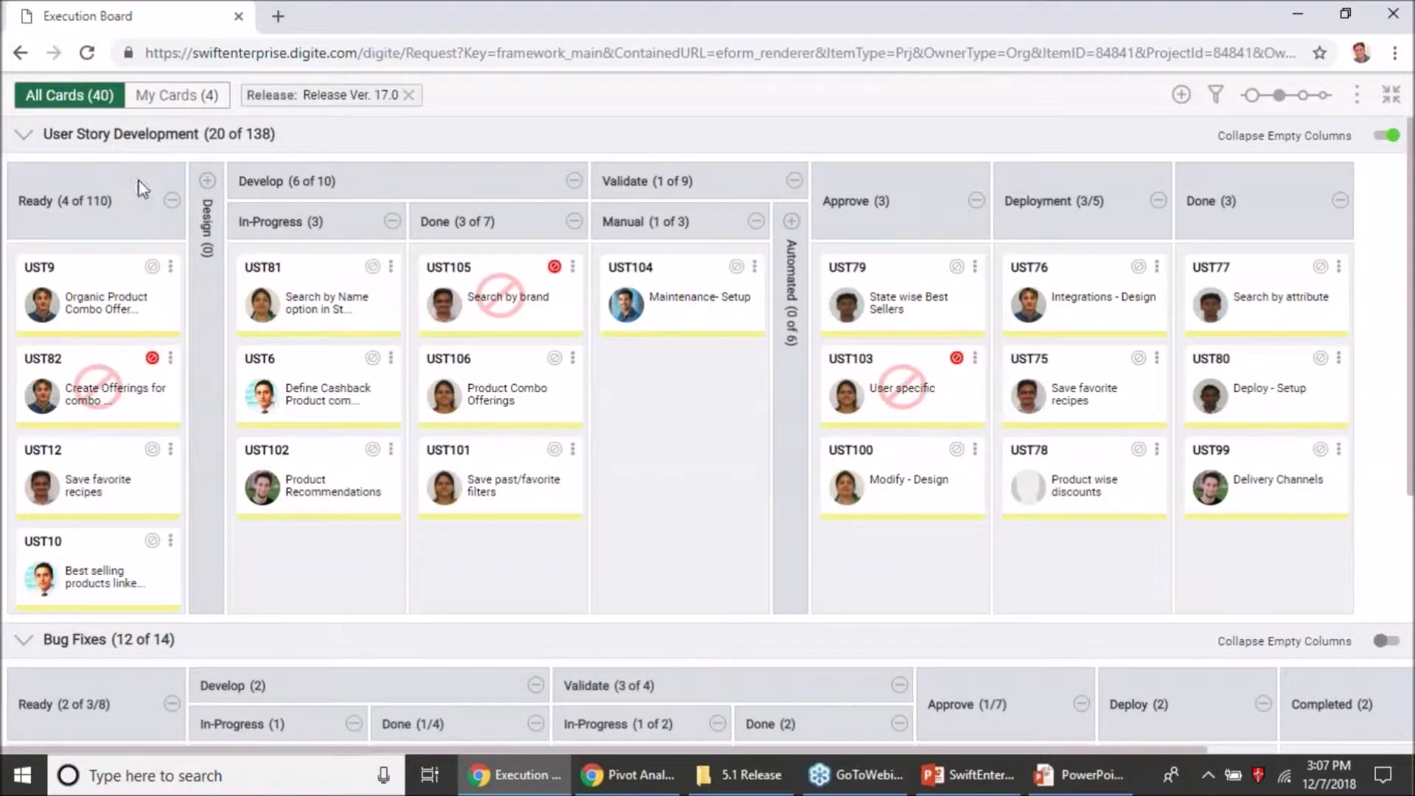
# Open the board's Filter panel, where Release Ver. 17.0 is already checked
pyautogui.click(1216, 97)
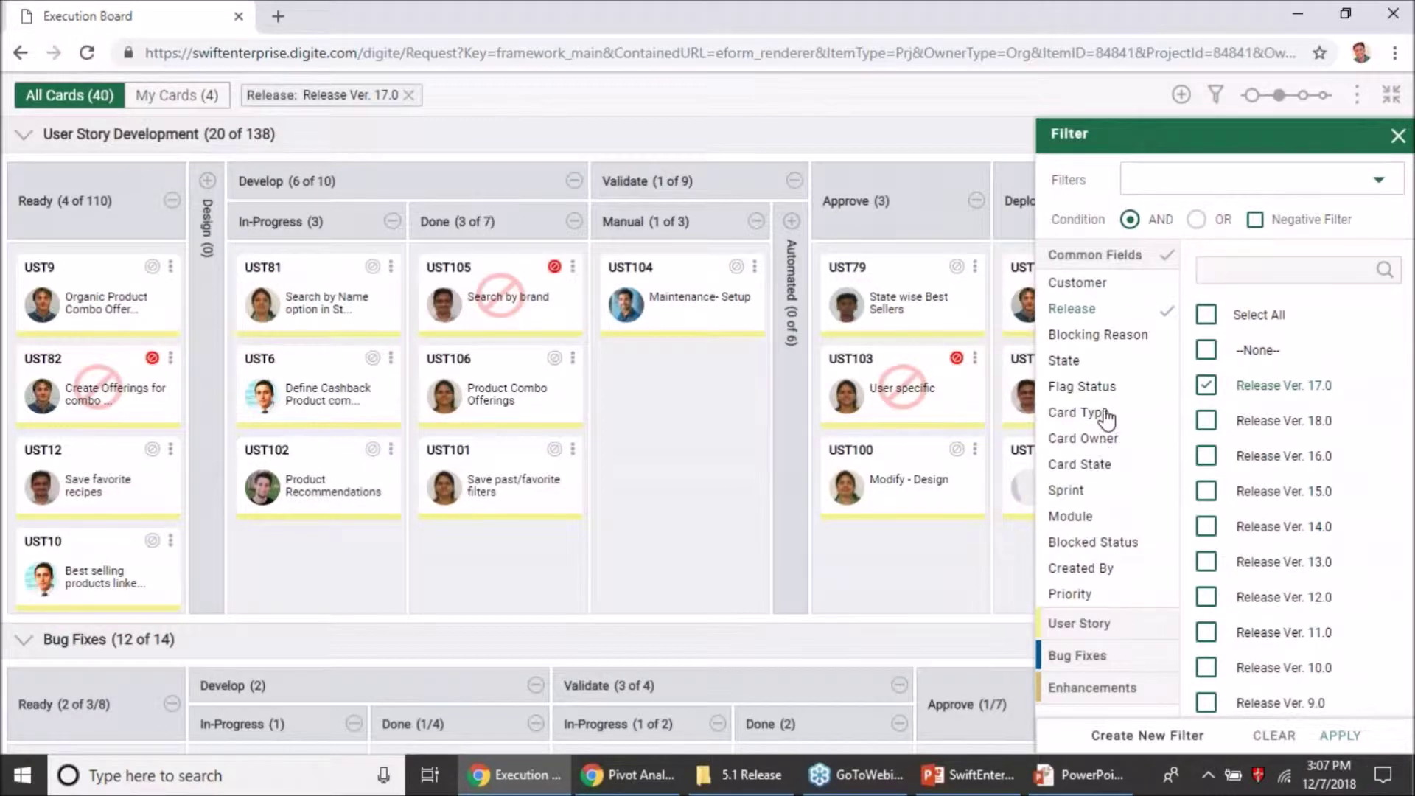
# Add a Sprint-17.1 filter alongside Release Ver. 17.0 and apply it
pyautogui.click(1106, 491)
pyautogui.scroll(-5, 1273, 578)
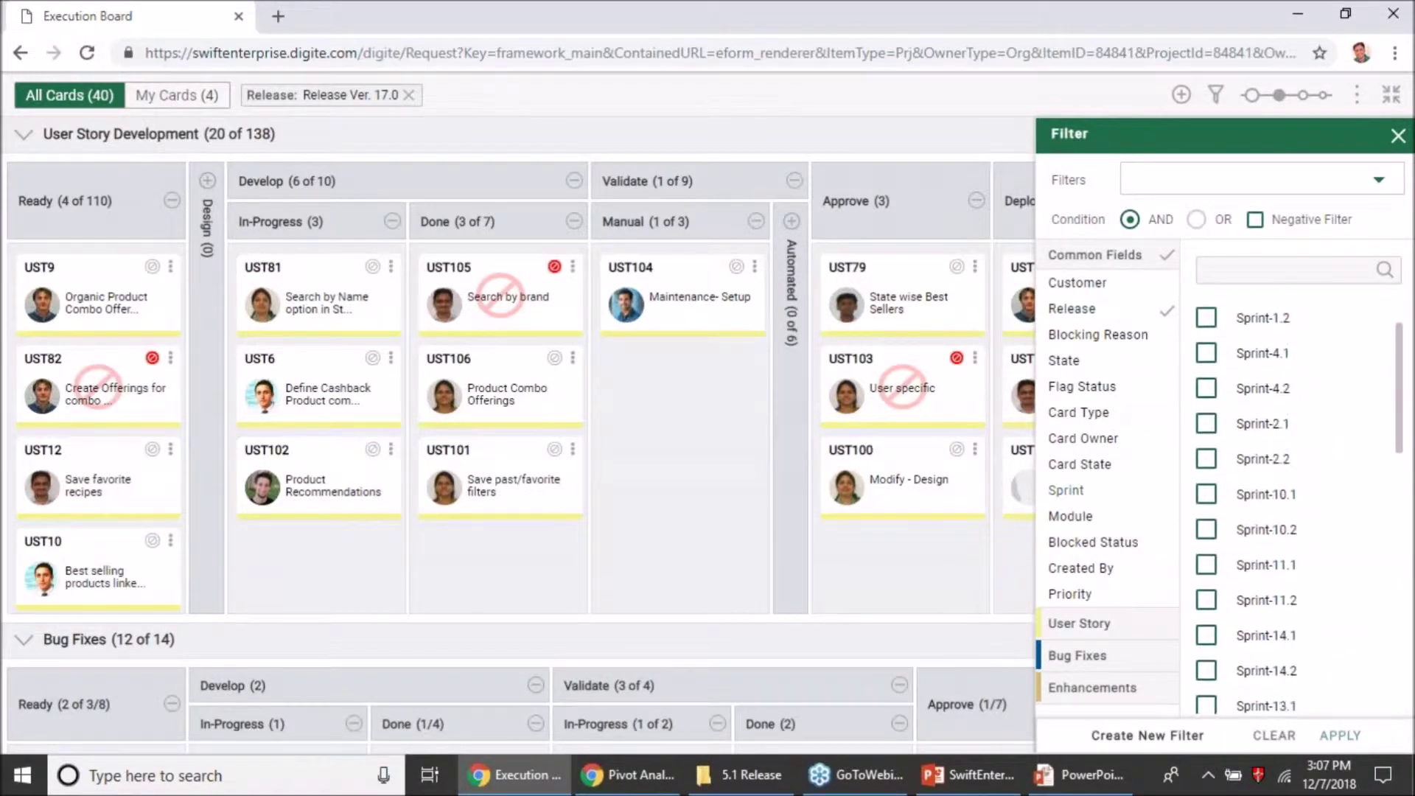
pyautogui.scroll(-5, 1248, 643)
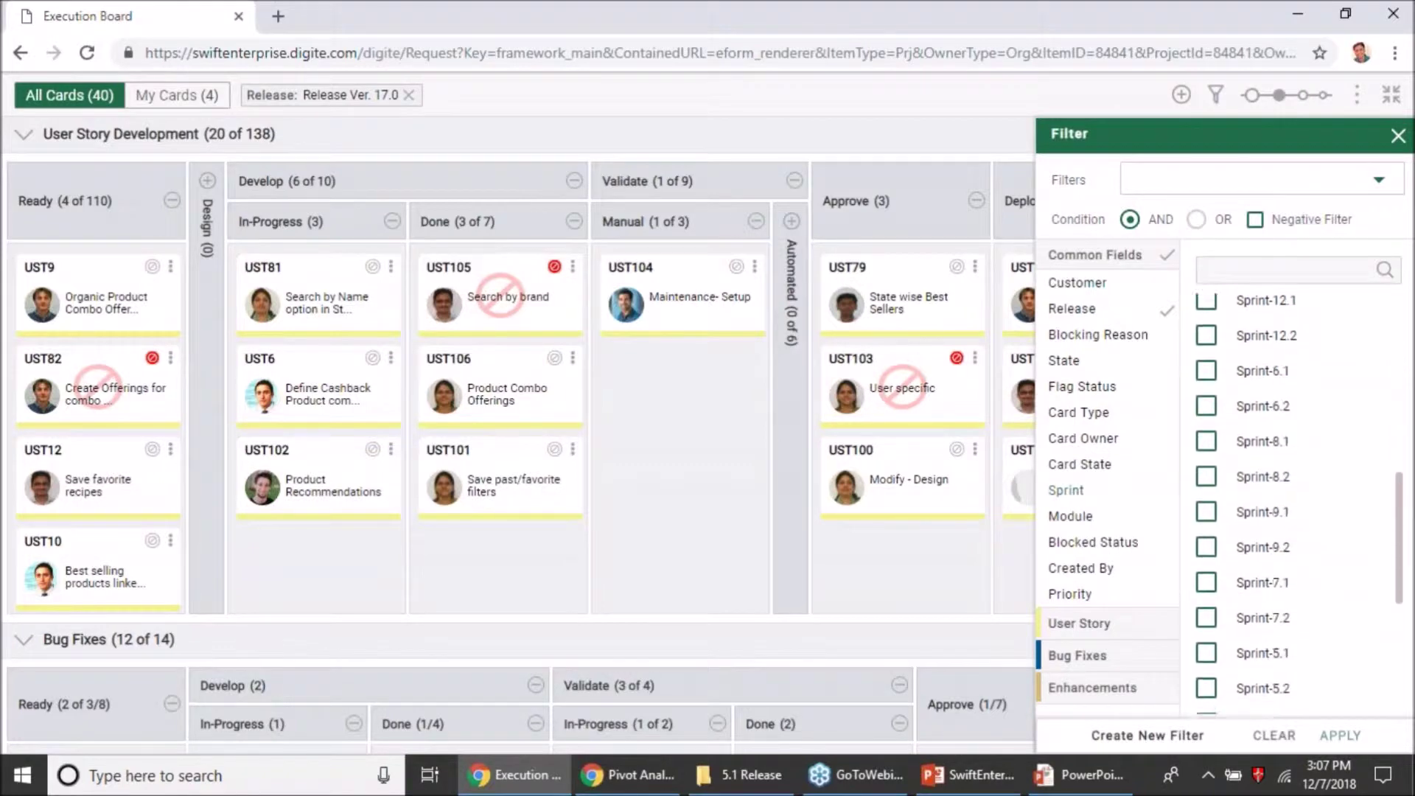
pyautogui.scroll(-5, 1222, 617)
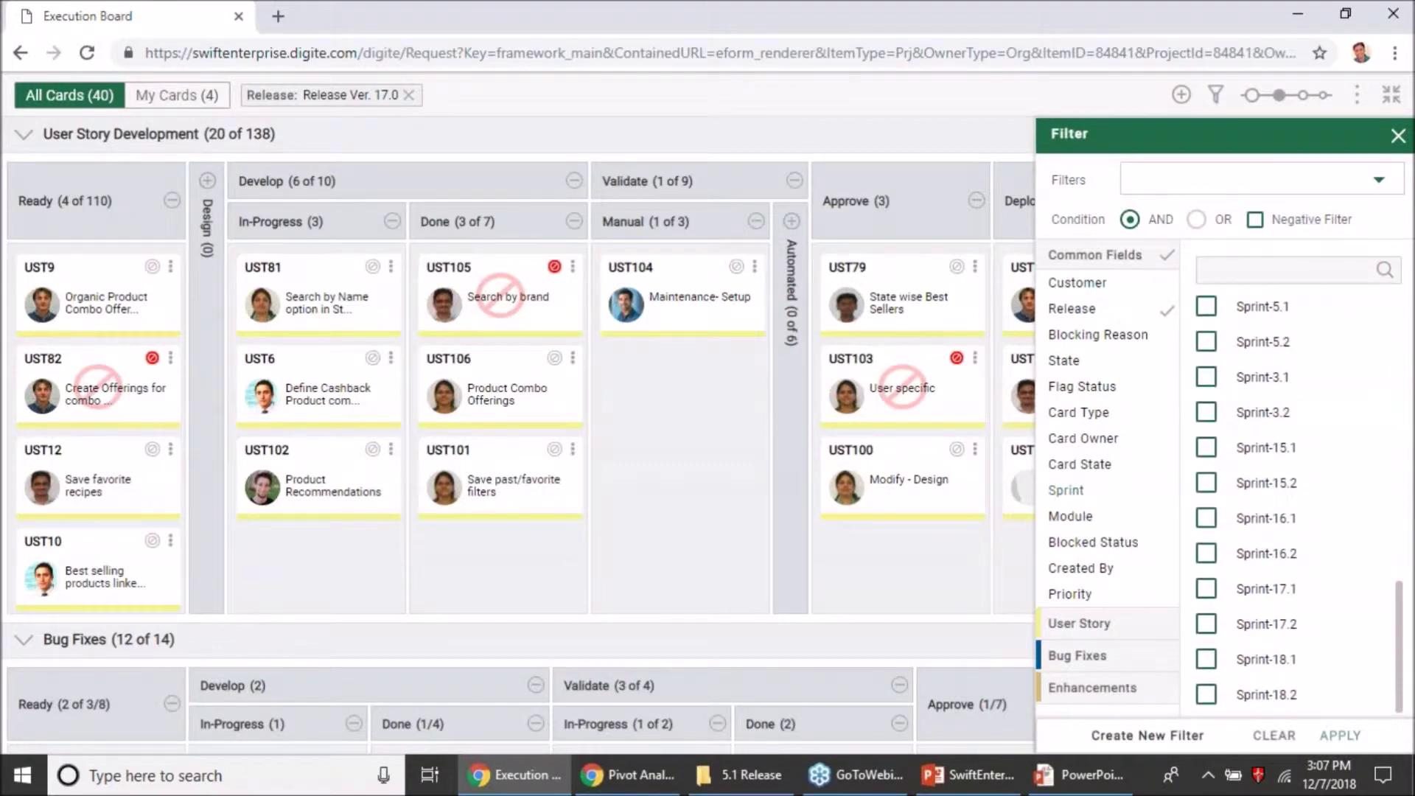
pyautogui.click(1206, 587)
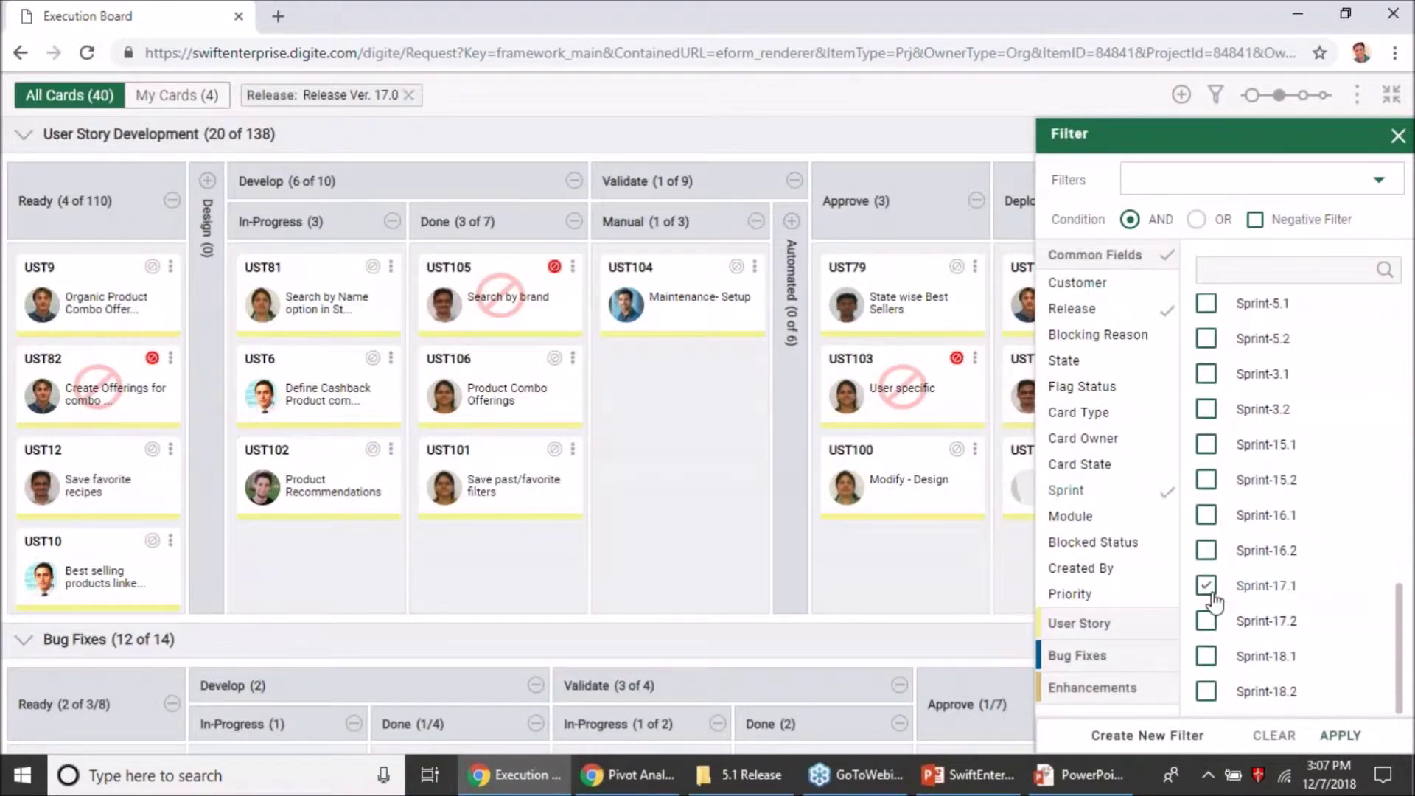
pyautogui.click(1340, 735)
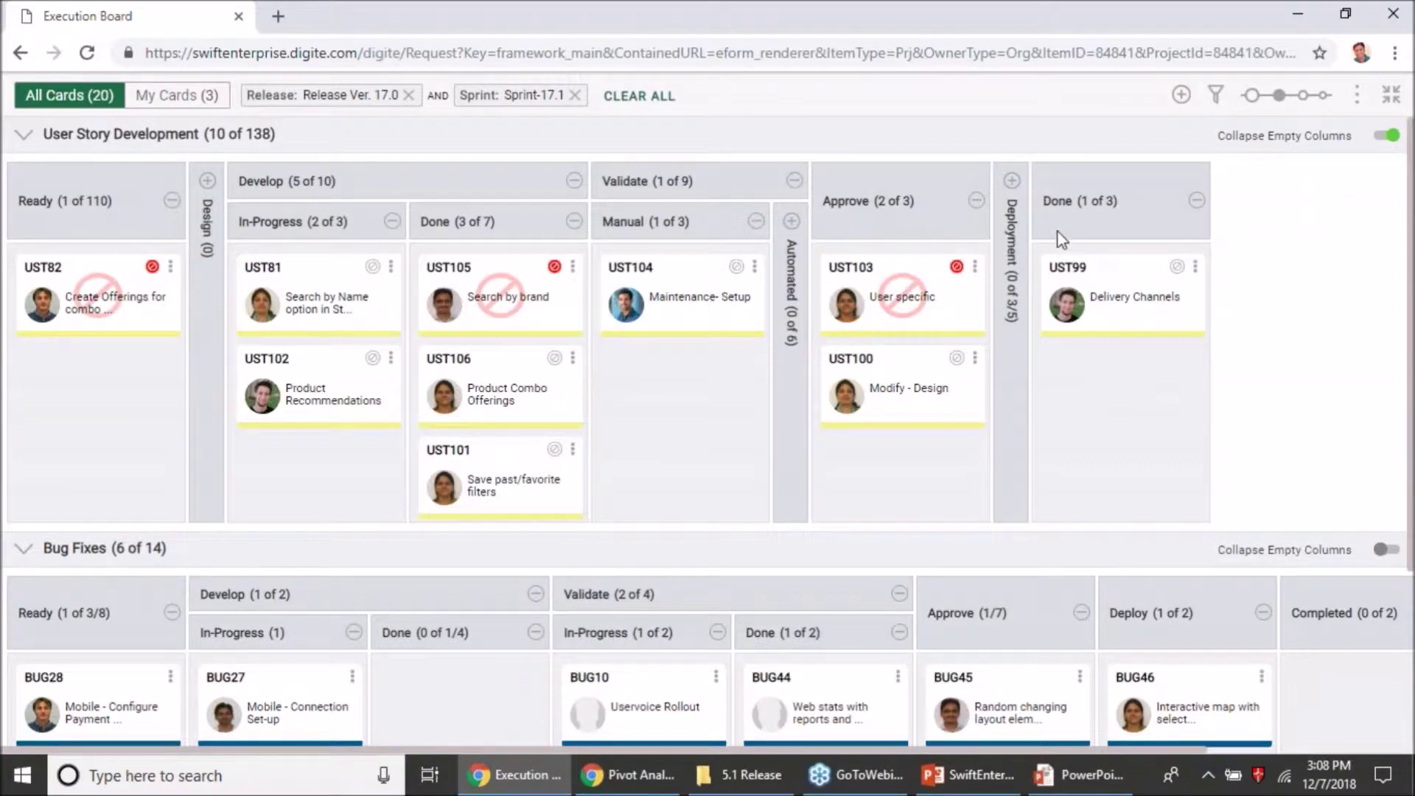
# Move card UST100 from Approve into the expanded Deployment column, then re-expand the empty columns
pyautogui.click(1012, 181)
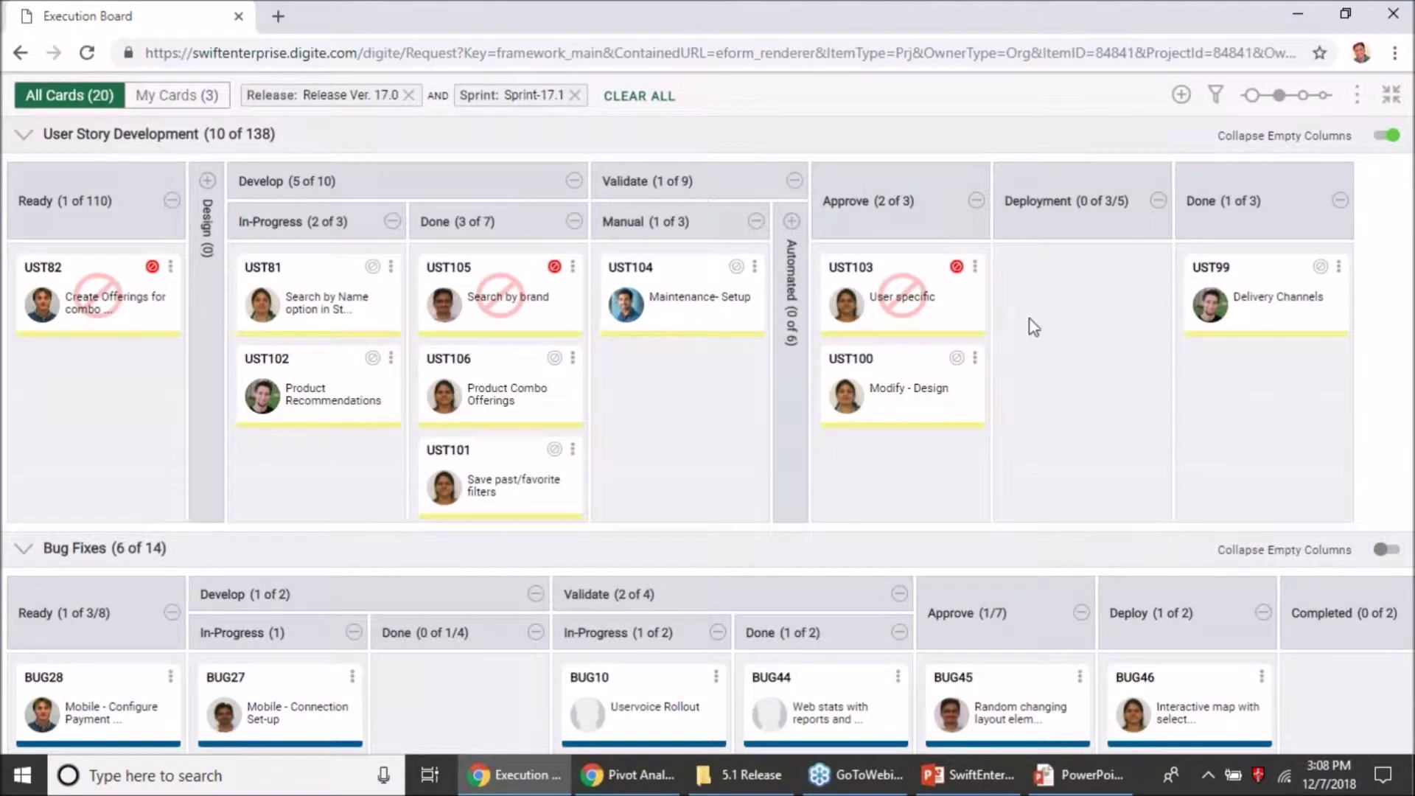
pyautogui.moveTo(948, 398); pyautogui.dragTo(1097, 308)
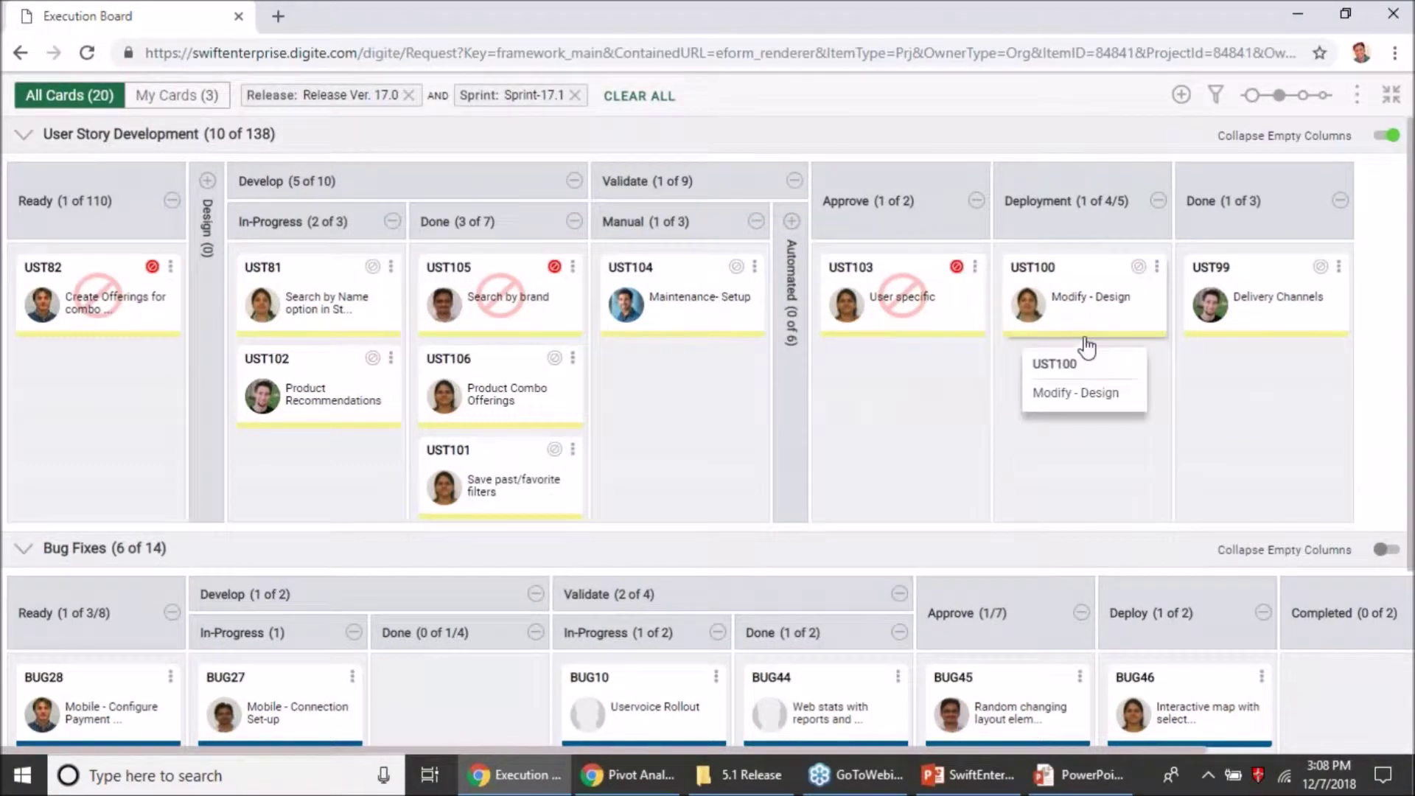
pyautogui.click(1389, 136)
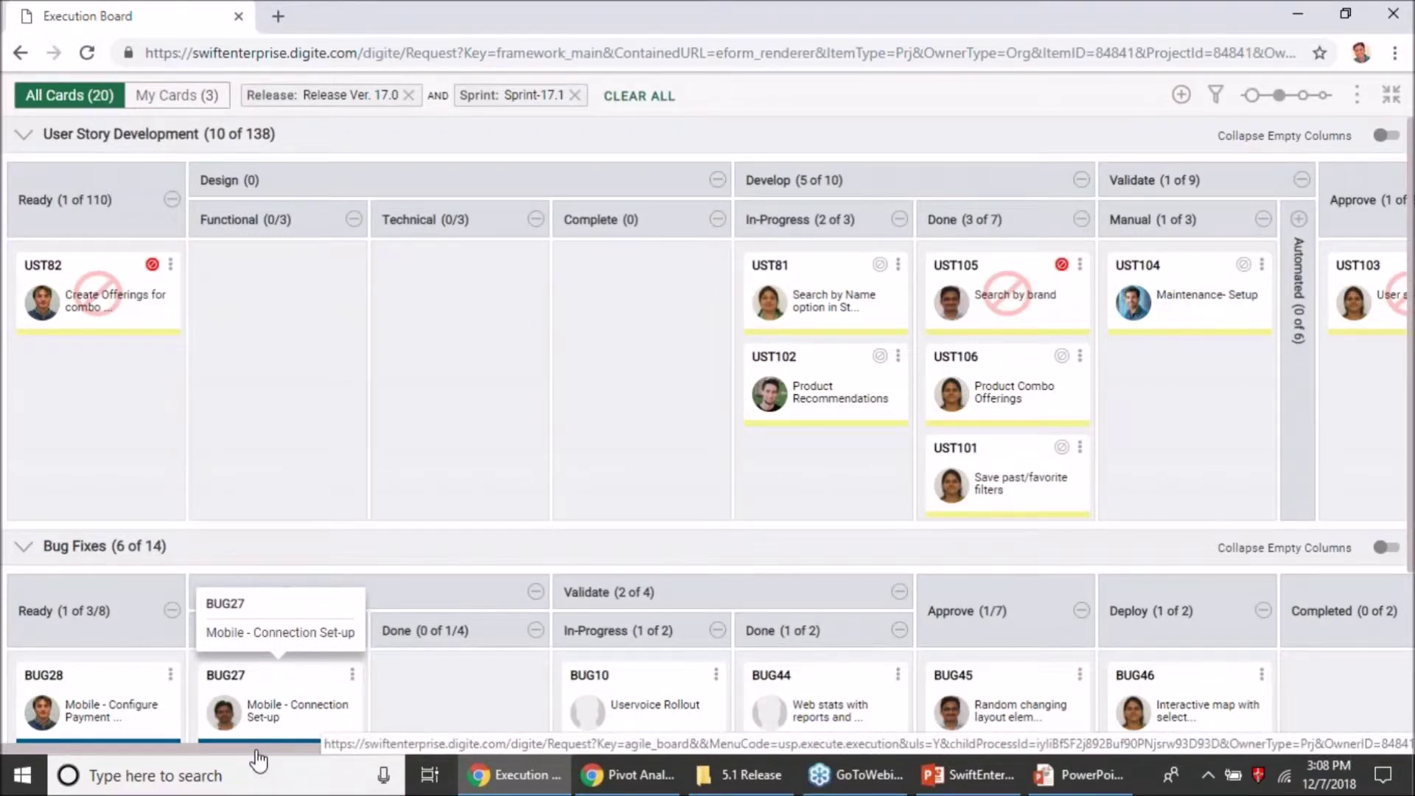
# Scroll the board horizontally to review UST82 in Ready and Design's empty Functional, Technical, Complete columns
pyautogui.moveTo(258, 751); pyautogui.dragTo(295, 749)
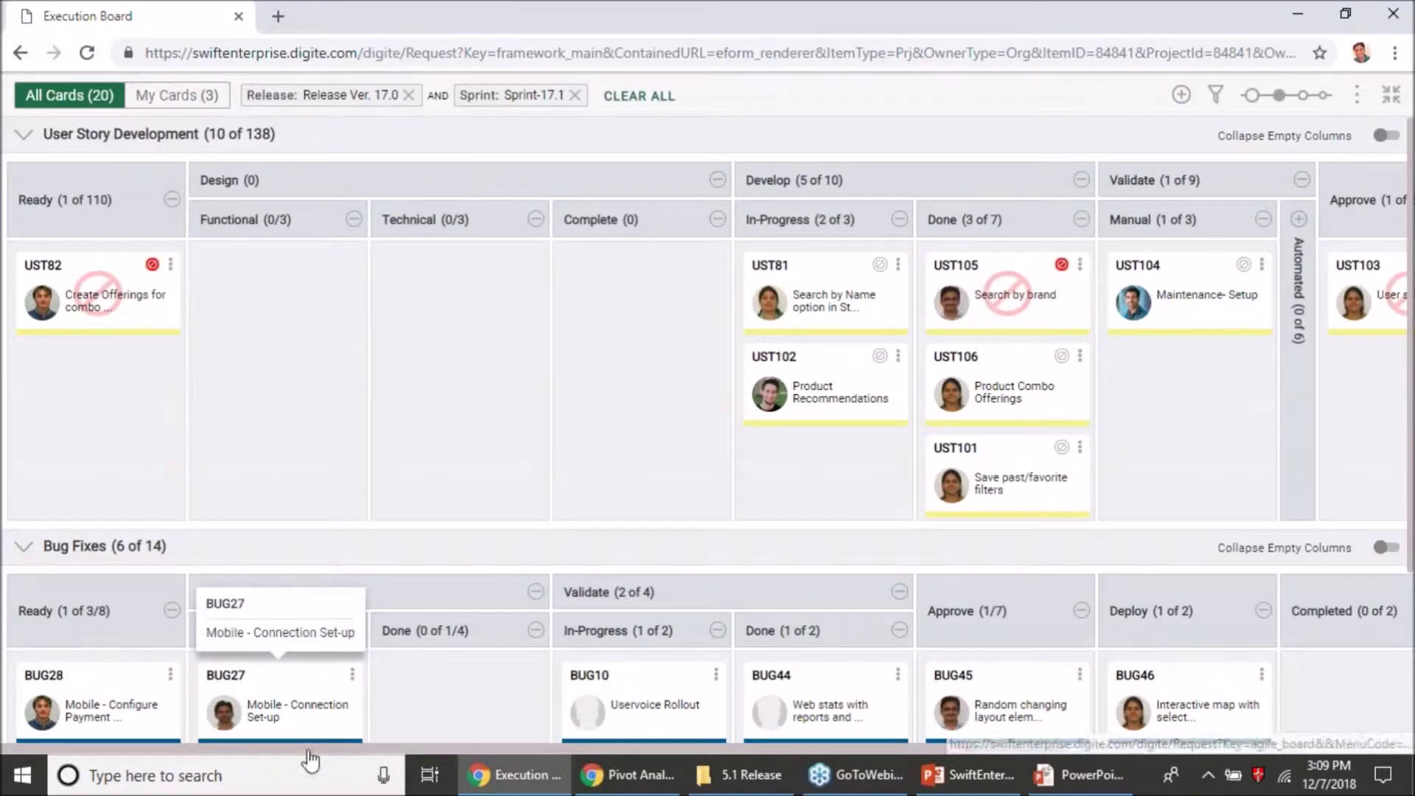
pyautogui.moveTo(332, 748); pyautogui.dragTo(509, 751)
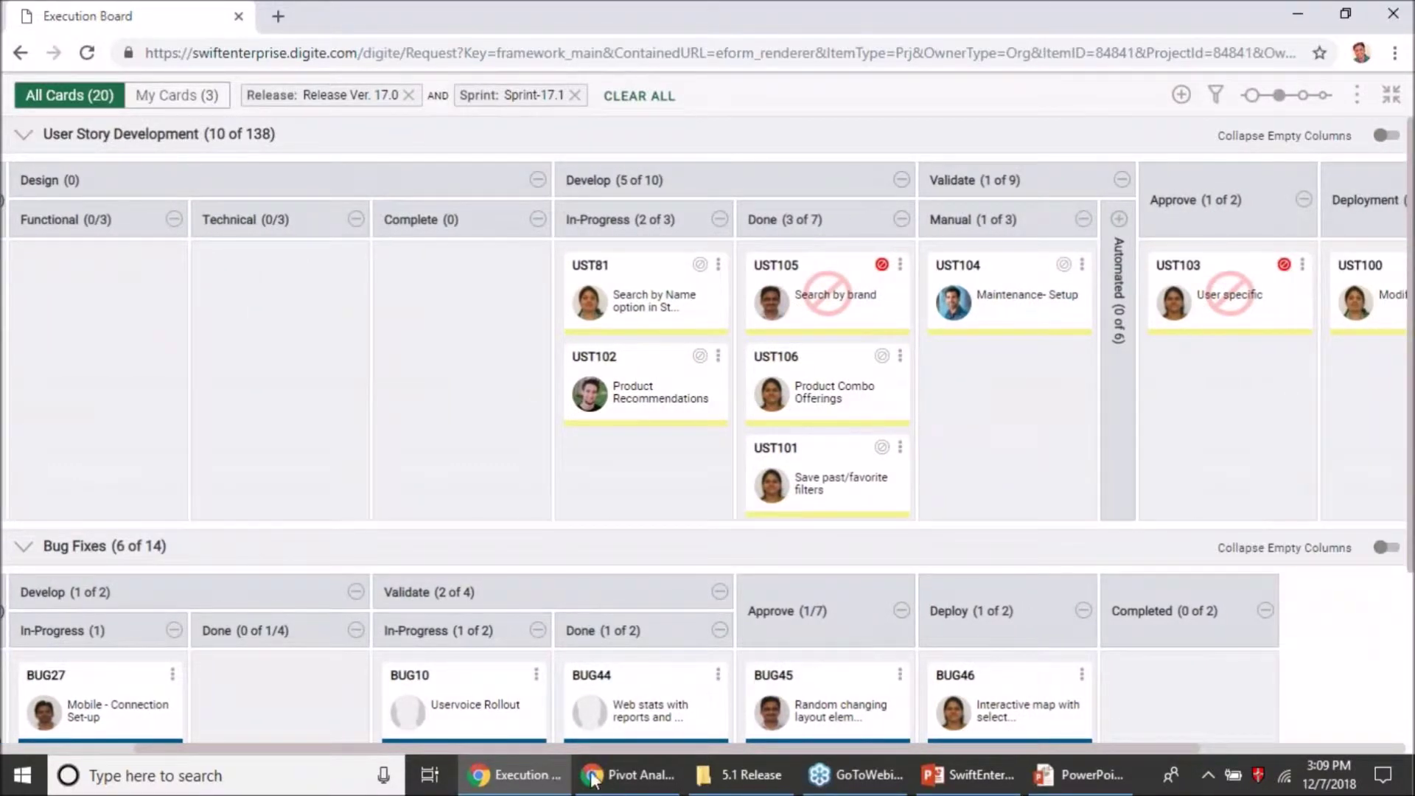
pyautogui.hscroll(3, 593, 750)
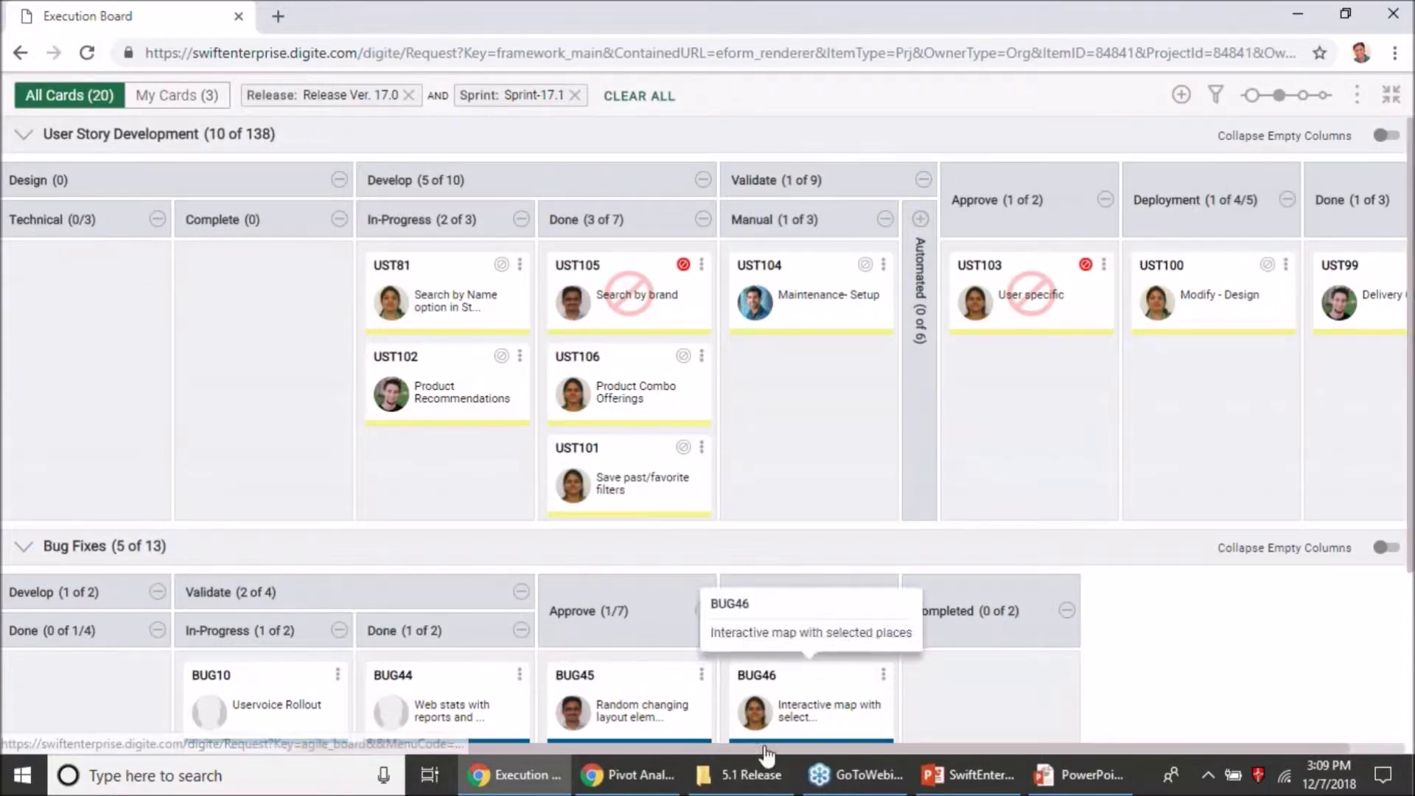
pyautogui.moveTo(626, 749); pyautogui.dragTo(339, 749)
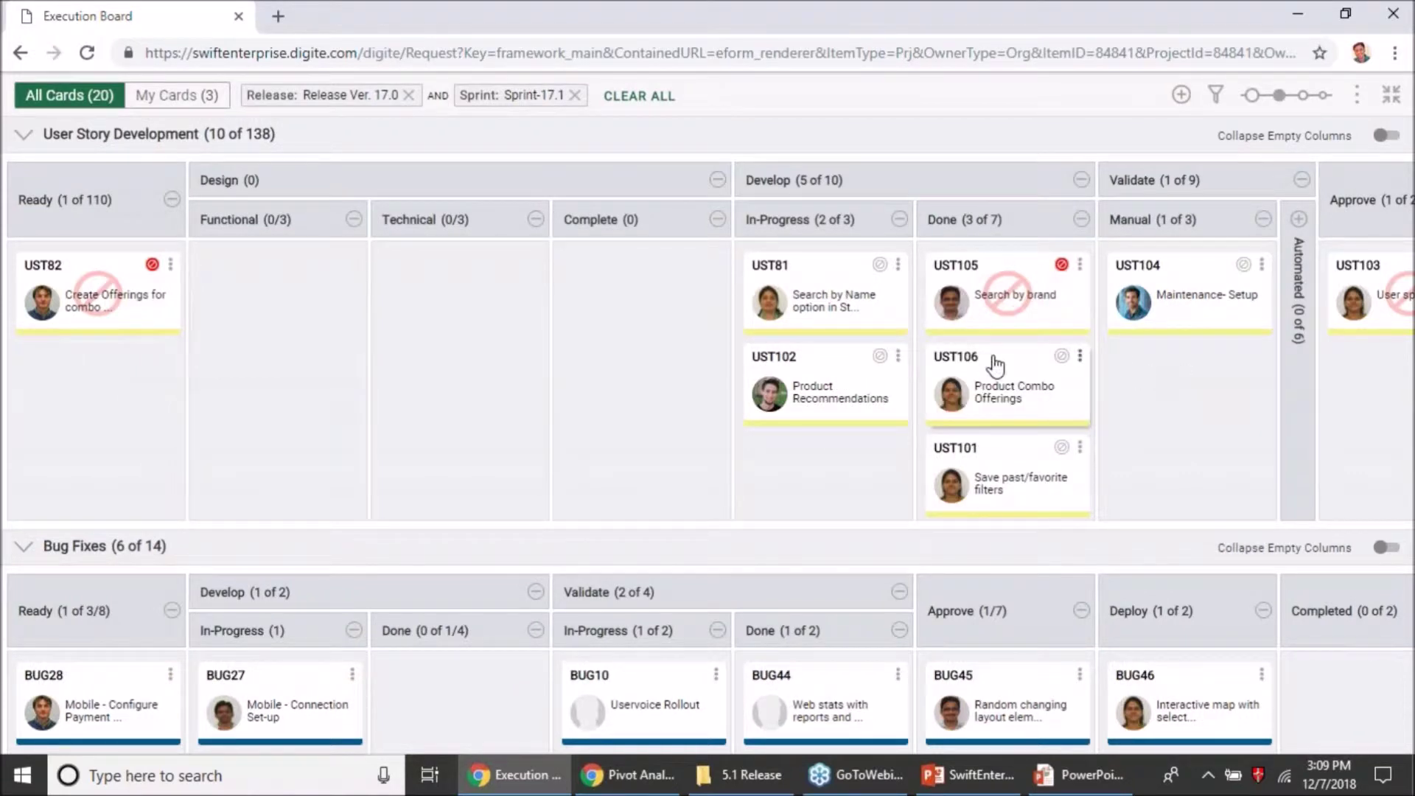
pyautogui.moveTo(1027, 316)
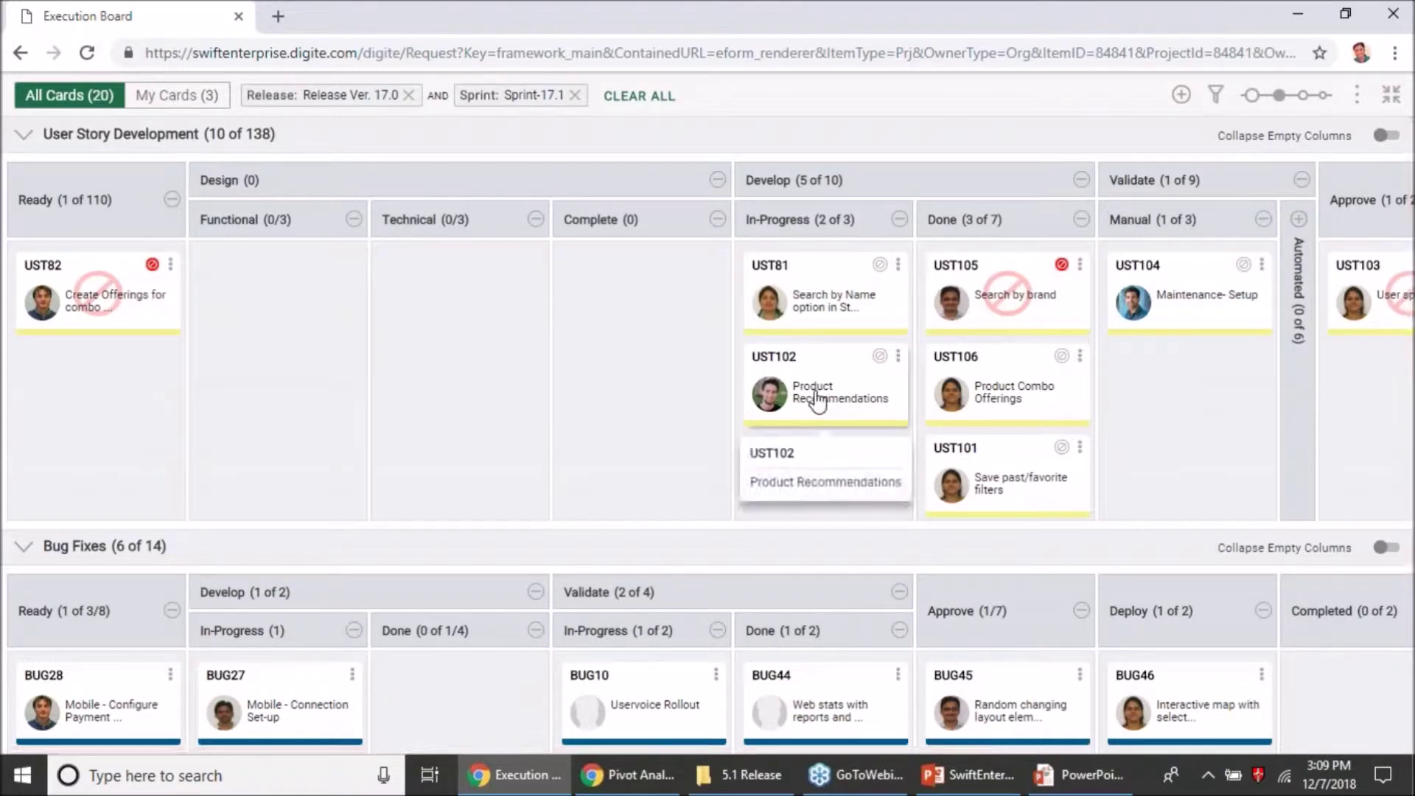
pyautogui.click(880, 356)
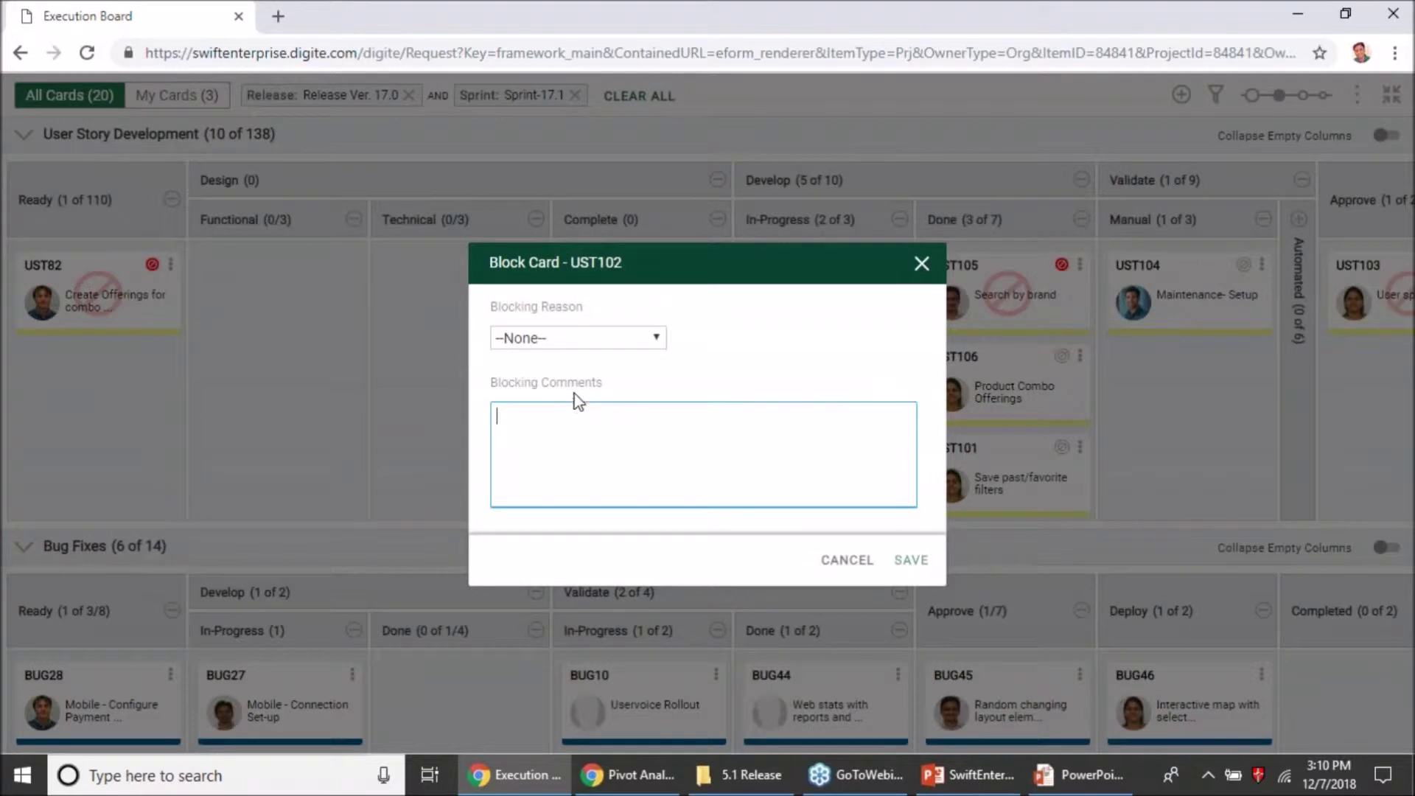
# Block UST102 for Insufficient Information with comment 'Mobile Appp version of the Visual Design needs to be provided.'
pyautogui.click(585, 339)
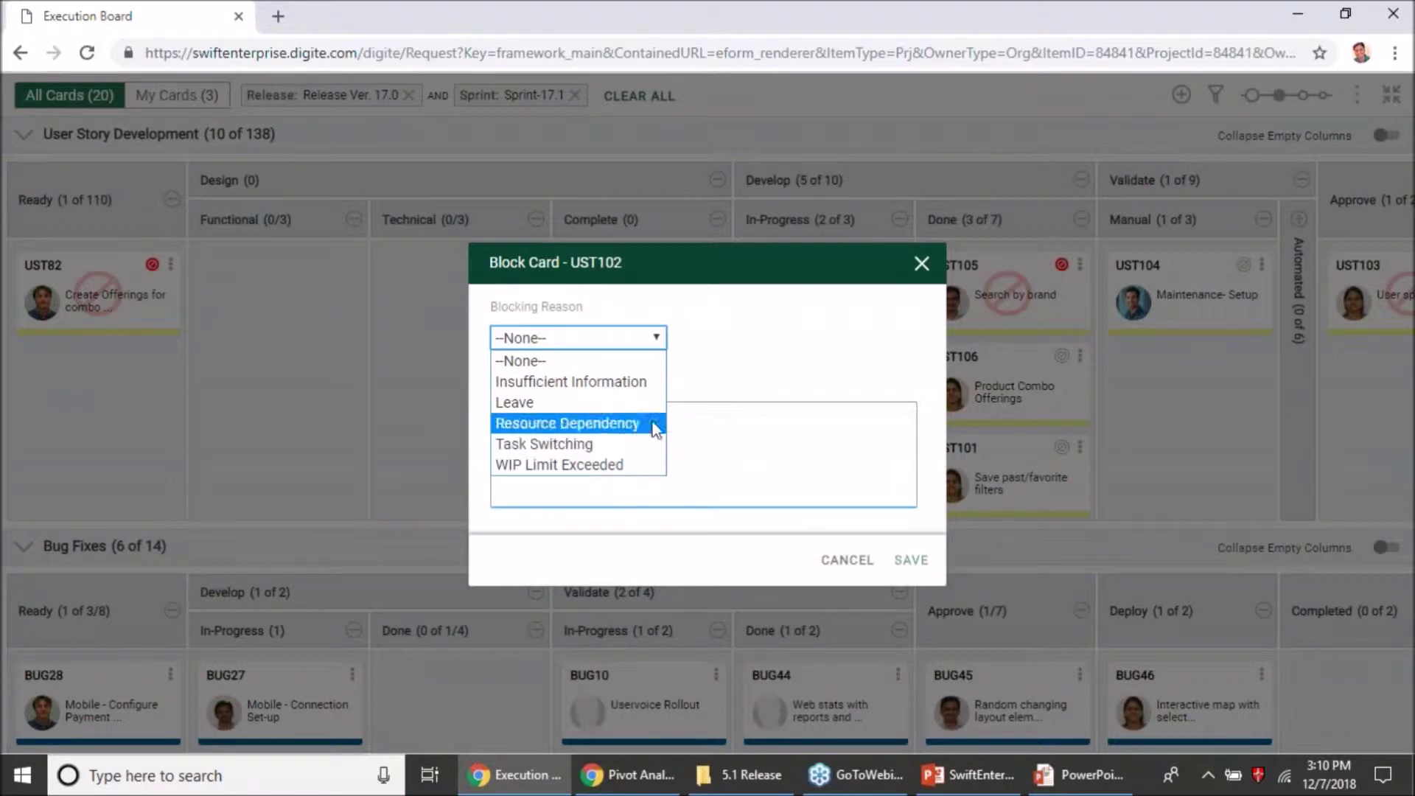
pyautogui.click(716, 372)
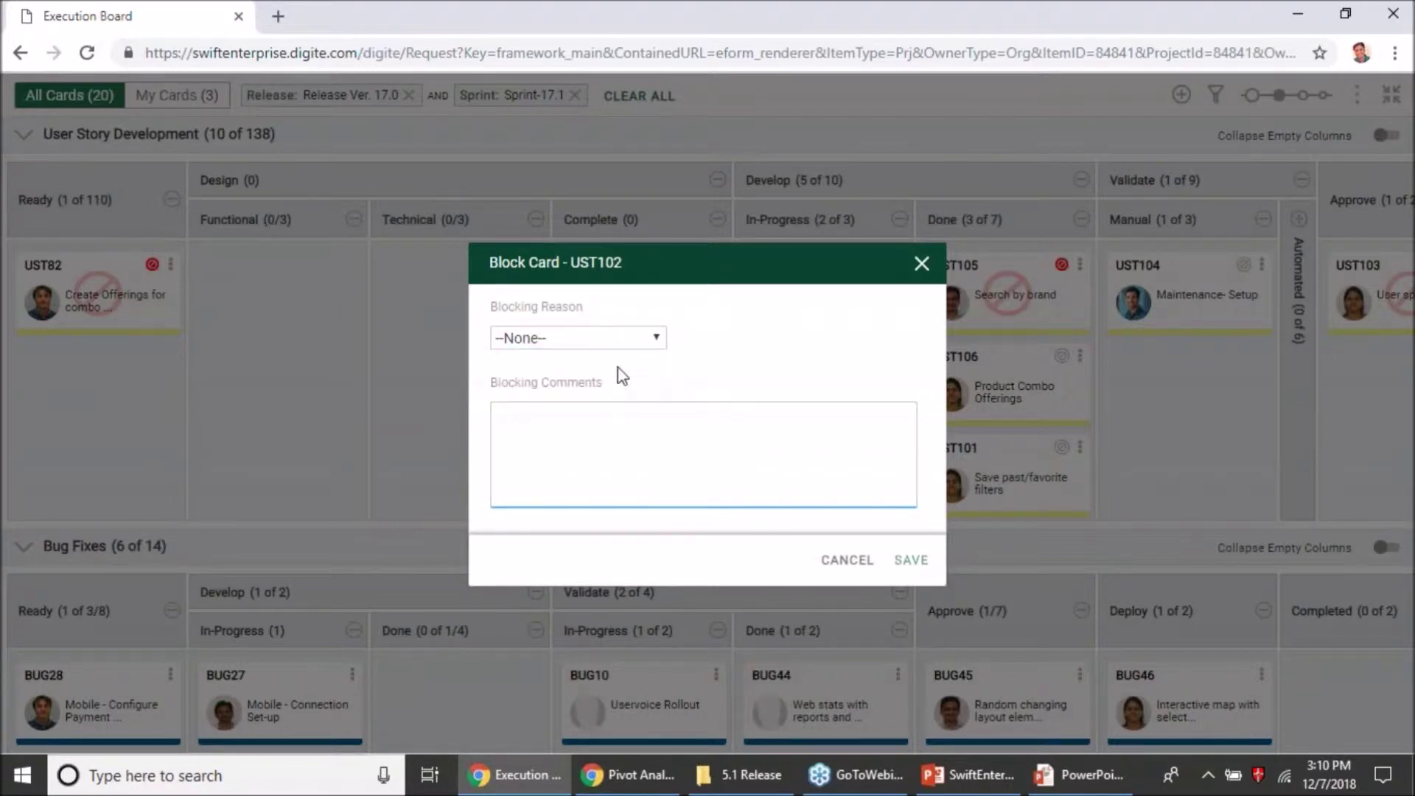
pyautogui.click(604, 341)
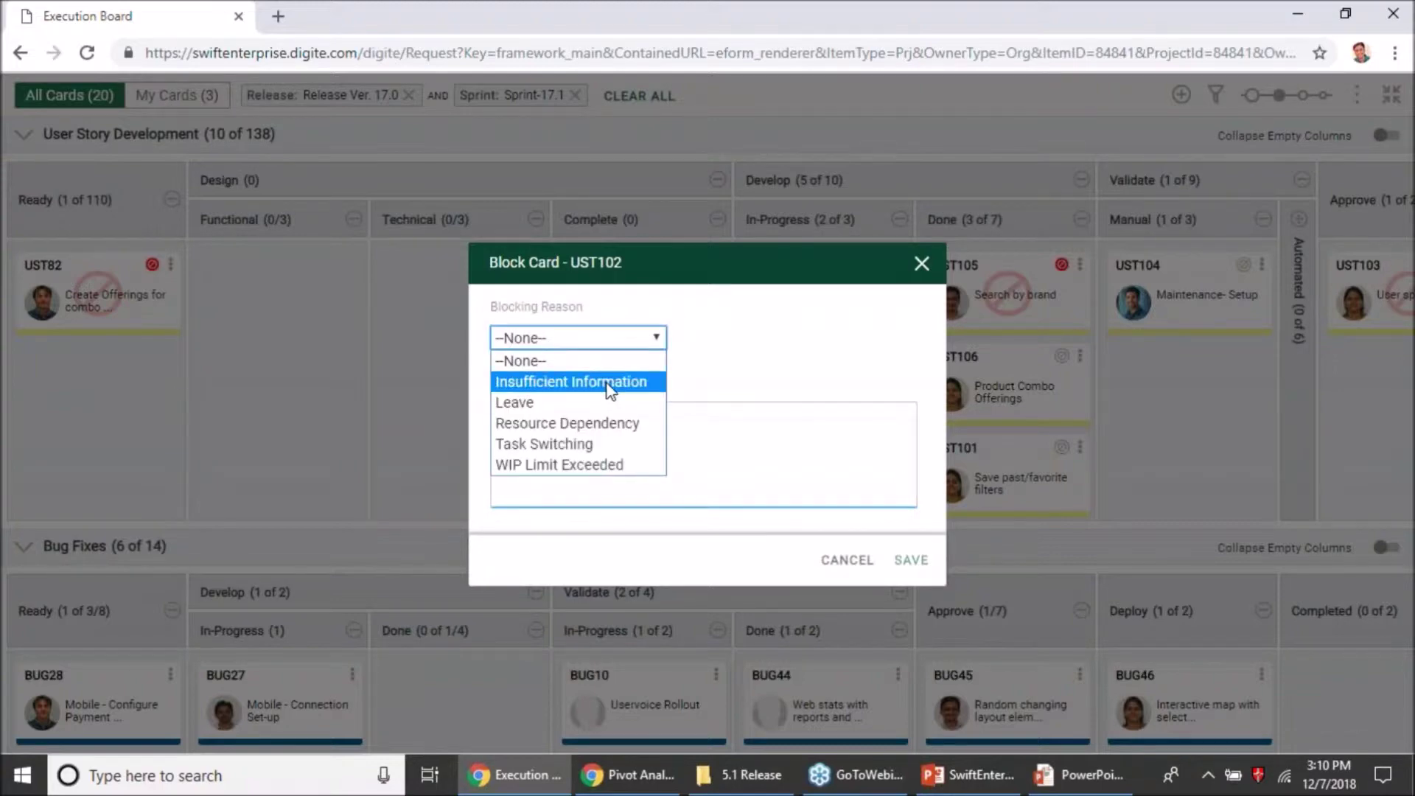
pyautogui.click(606, 381)
pyautogui.click(734, 438)
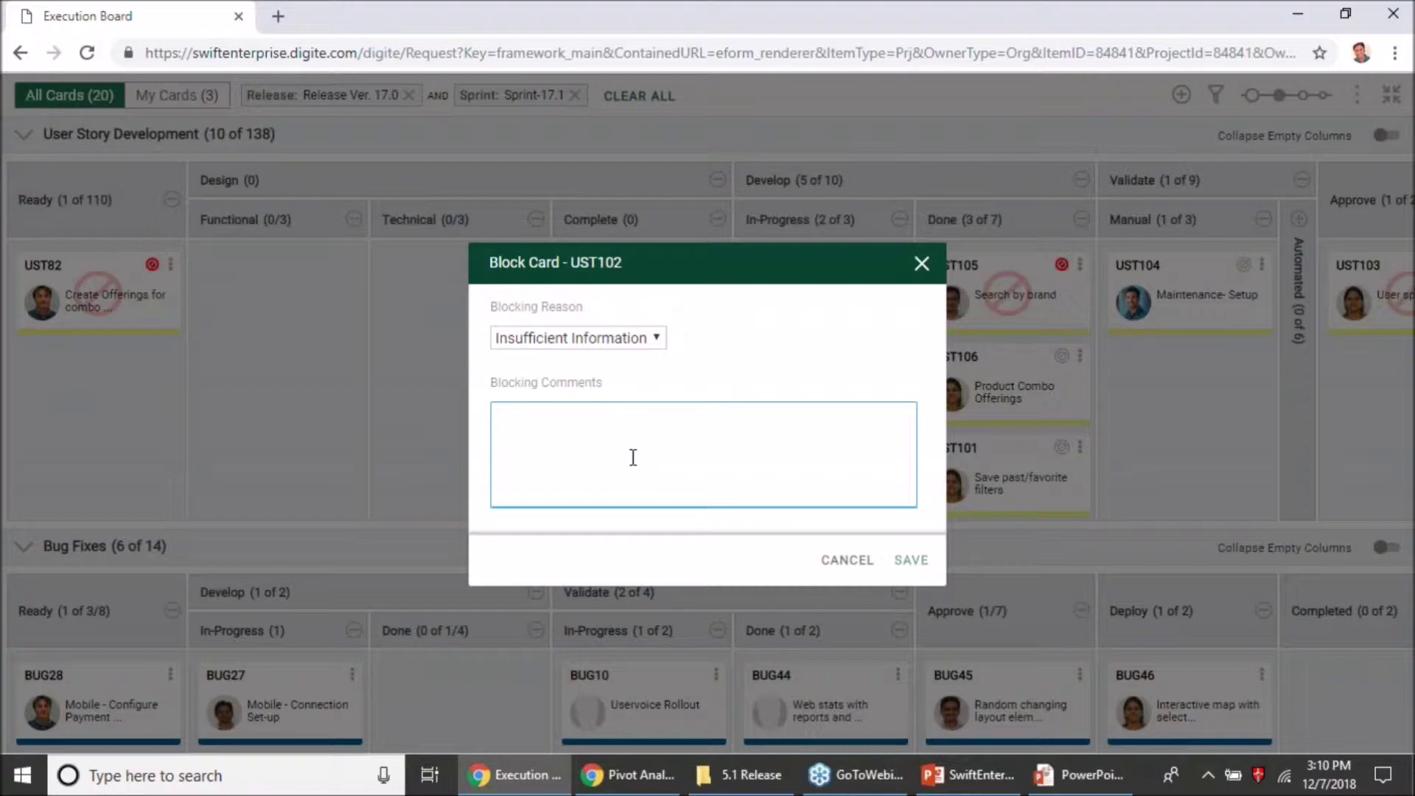
pyautogui.write('Mobile Appp version of')
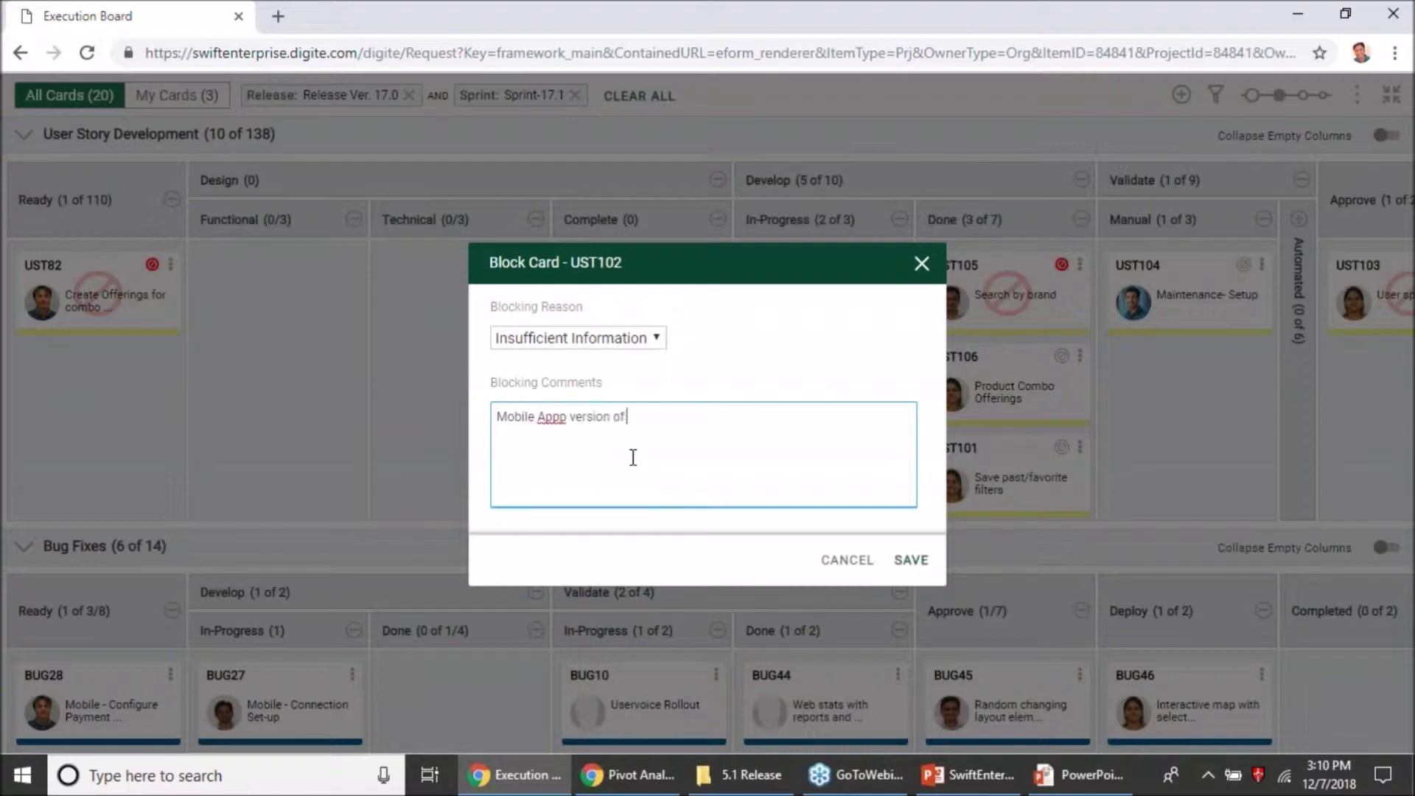
pyautogui.write(' the Visual Design n')
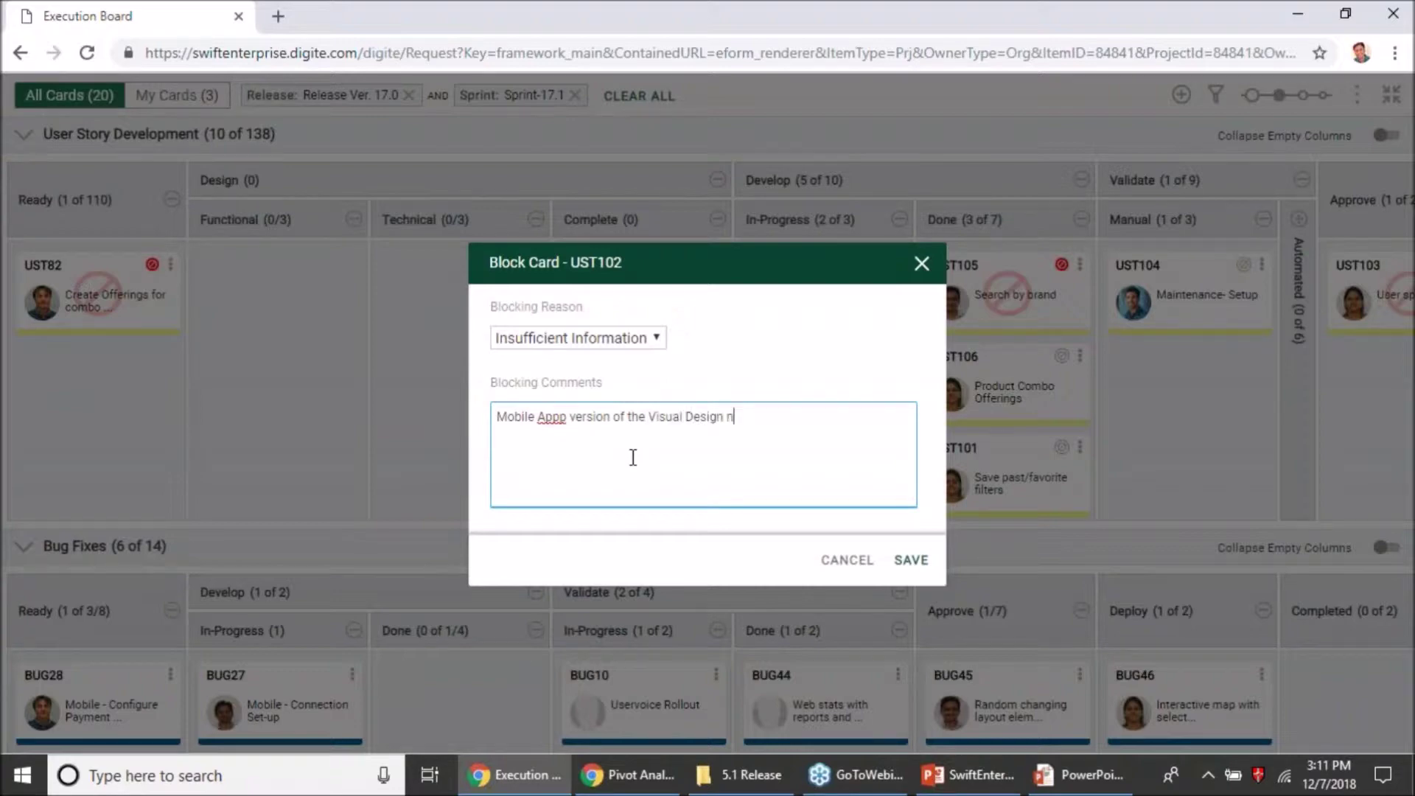
pyautogui.write('eeds to be provided.')
pyautogui.click(908, 560)
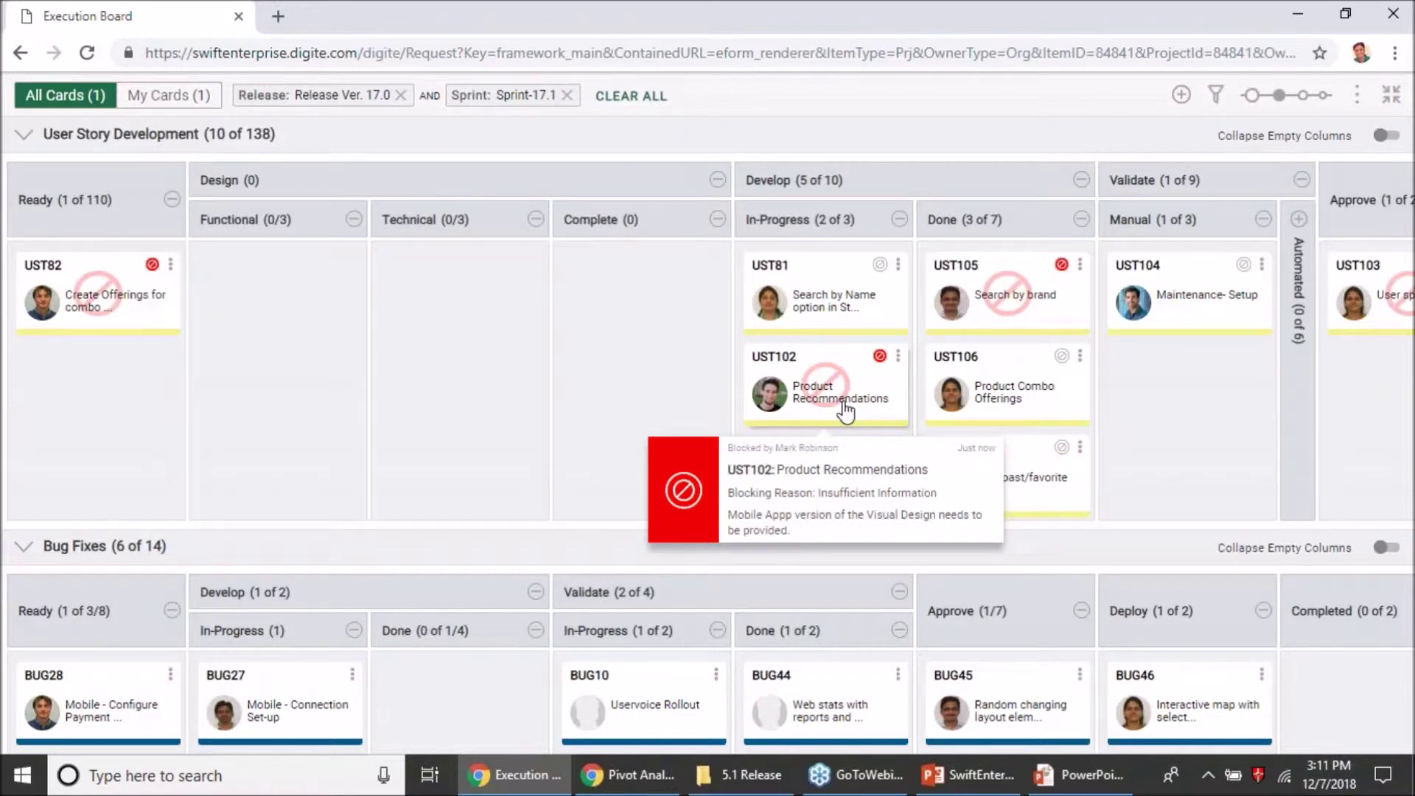
# Preview the board in compact mini-card view, return to full-size cards, and exit full screen
pyautogui.click(1304, 96)
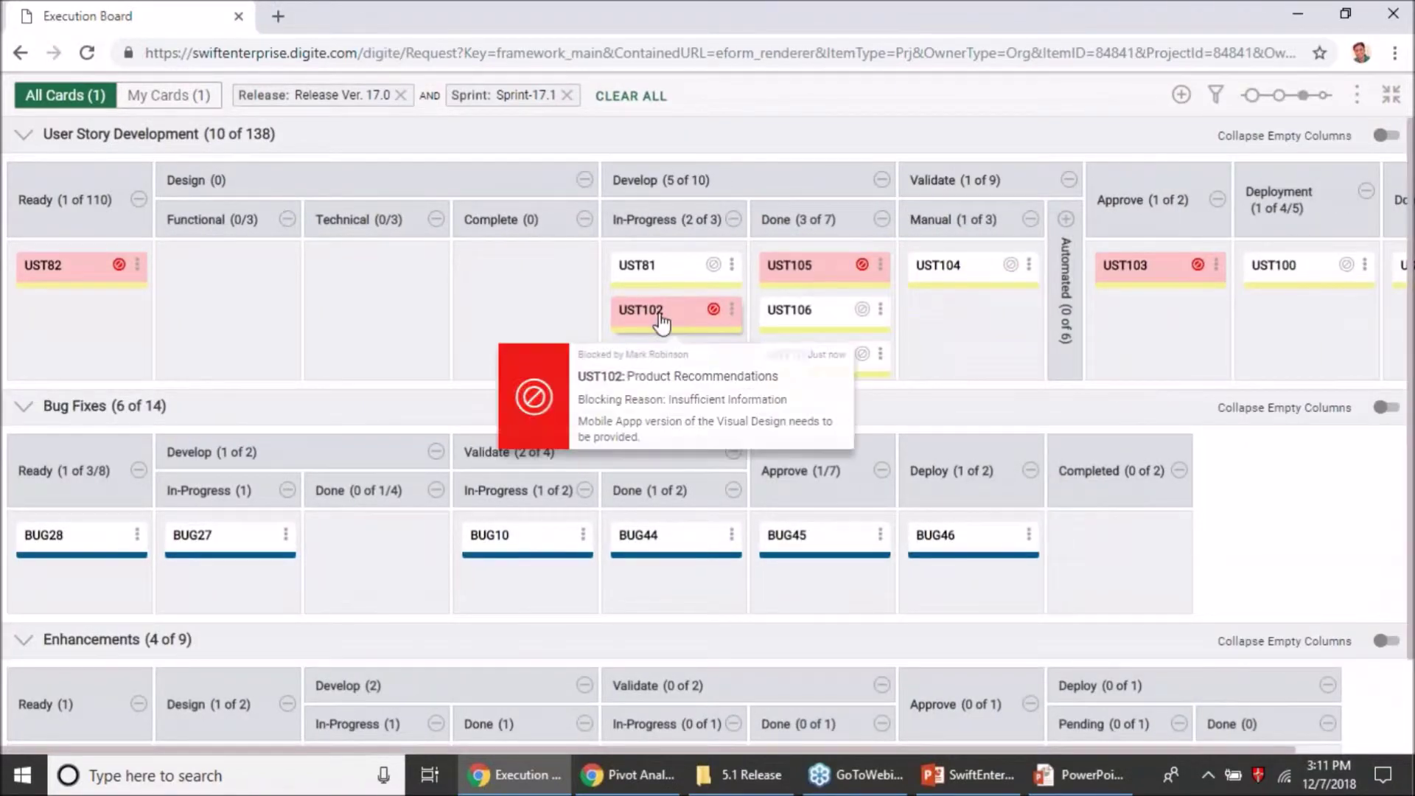
pyautogui.click(1325, 95)
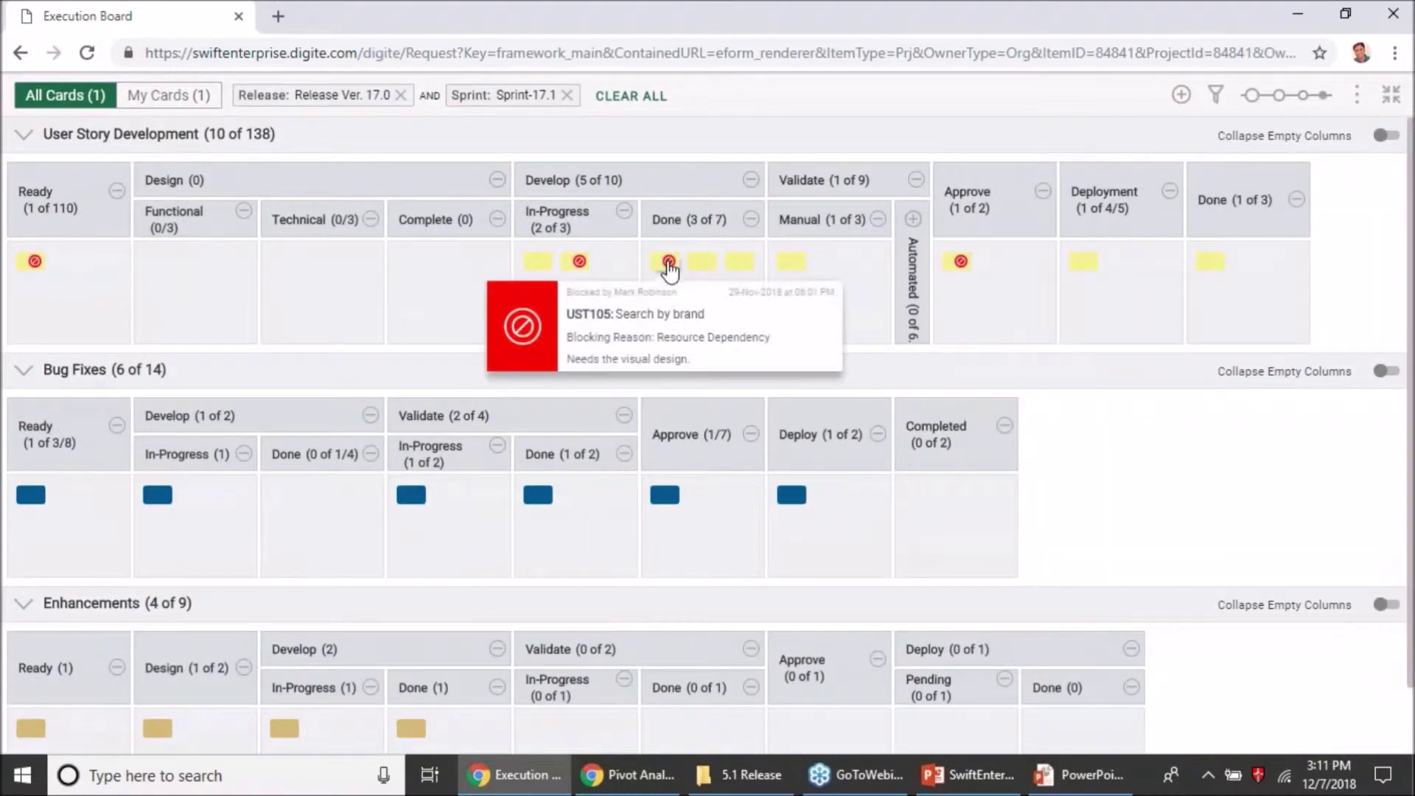
pyautogui.moveTo(580, 268)
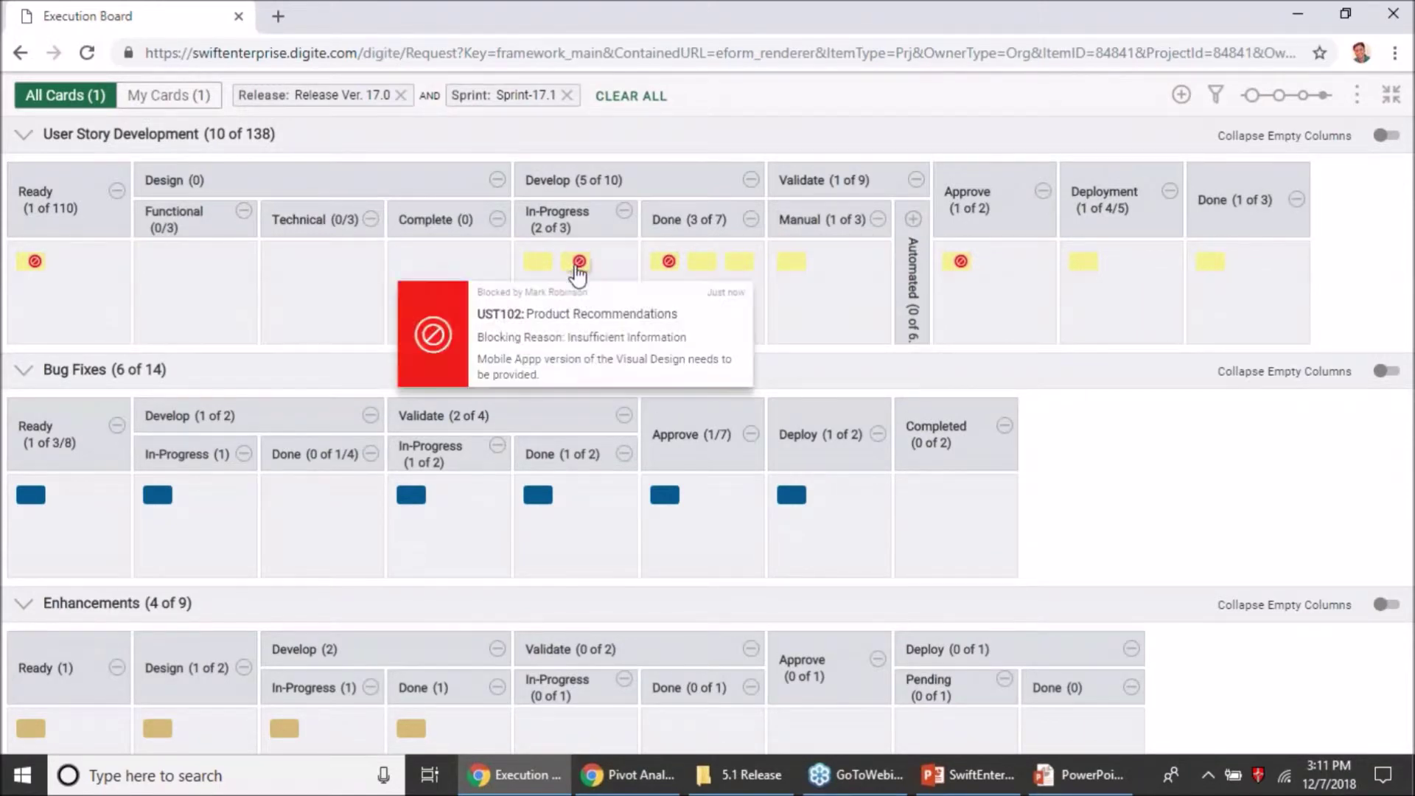
pyautogui.click(1280, 95)
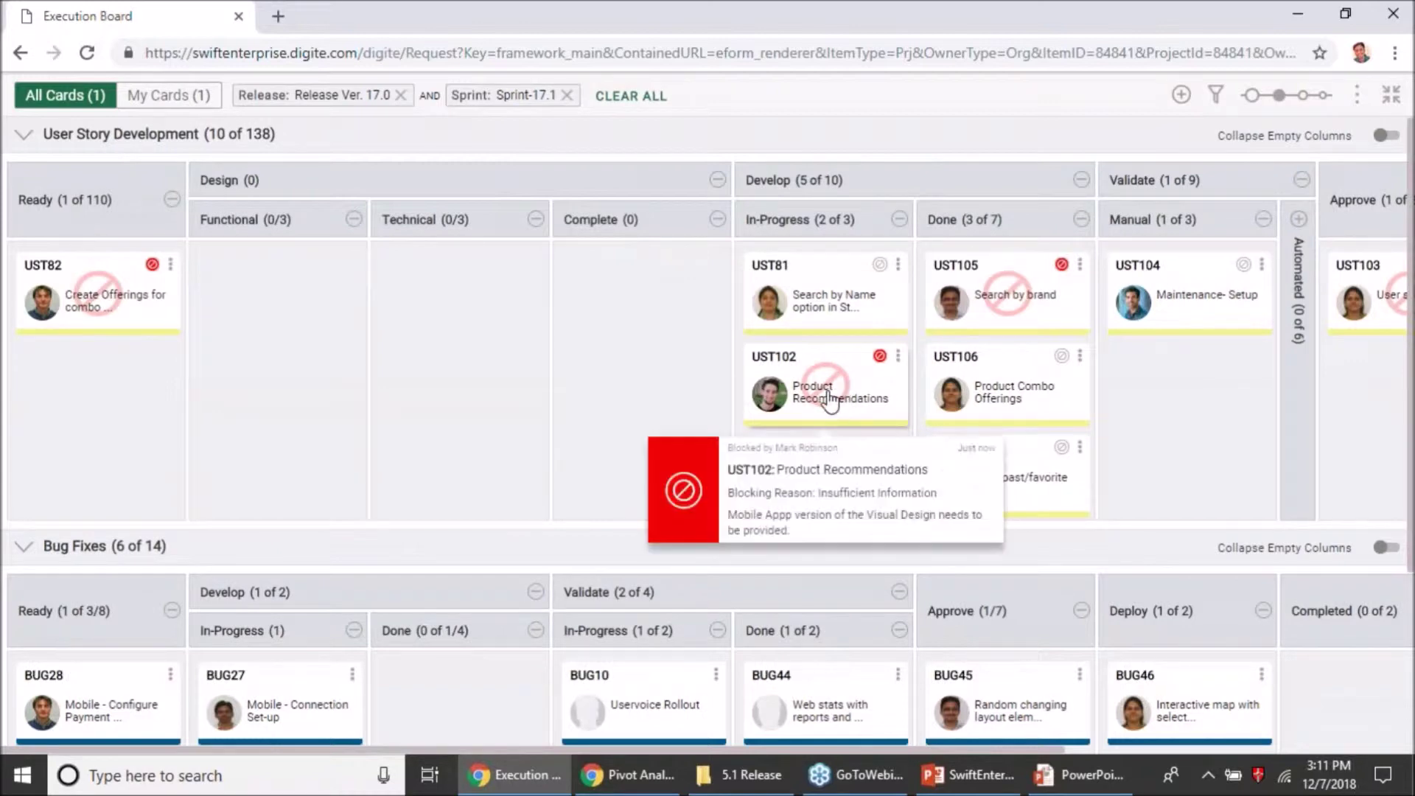
pyautogui.moveTo(811, 404)
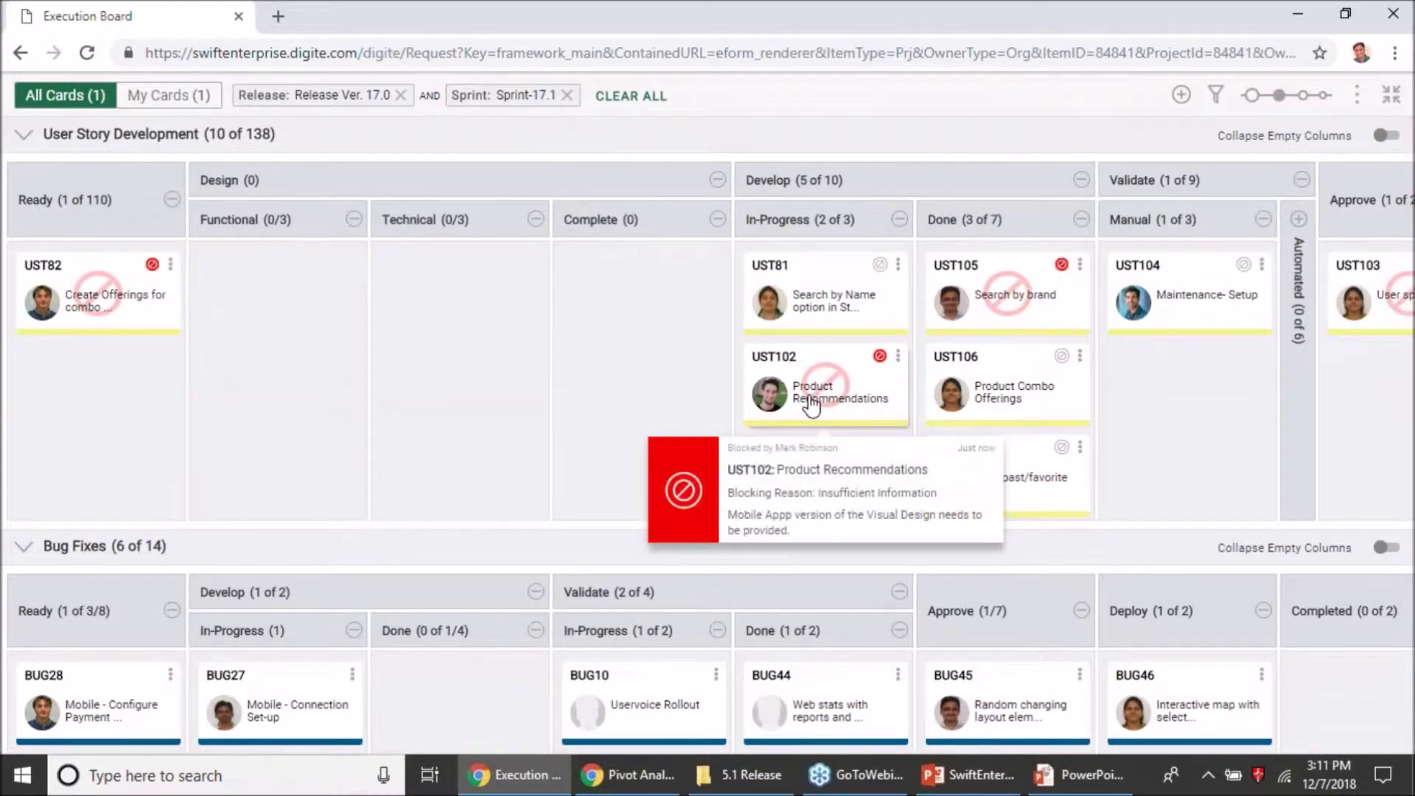
pyautogui.press('Escape')
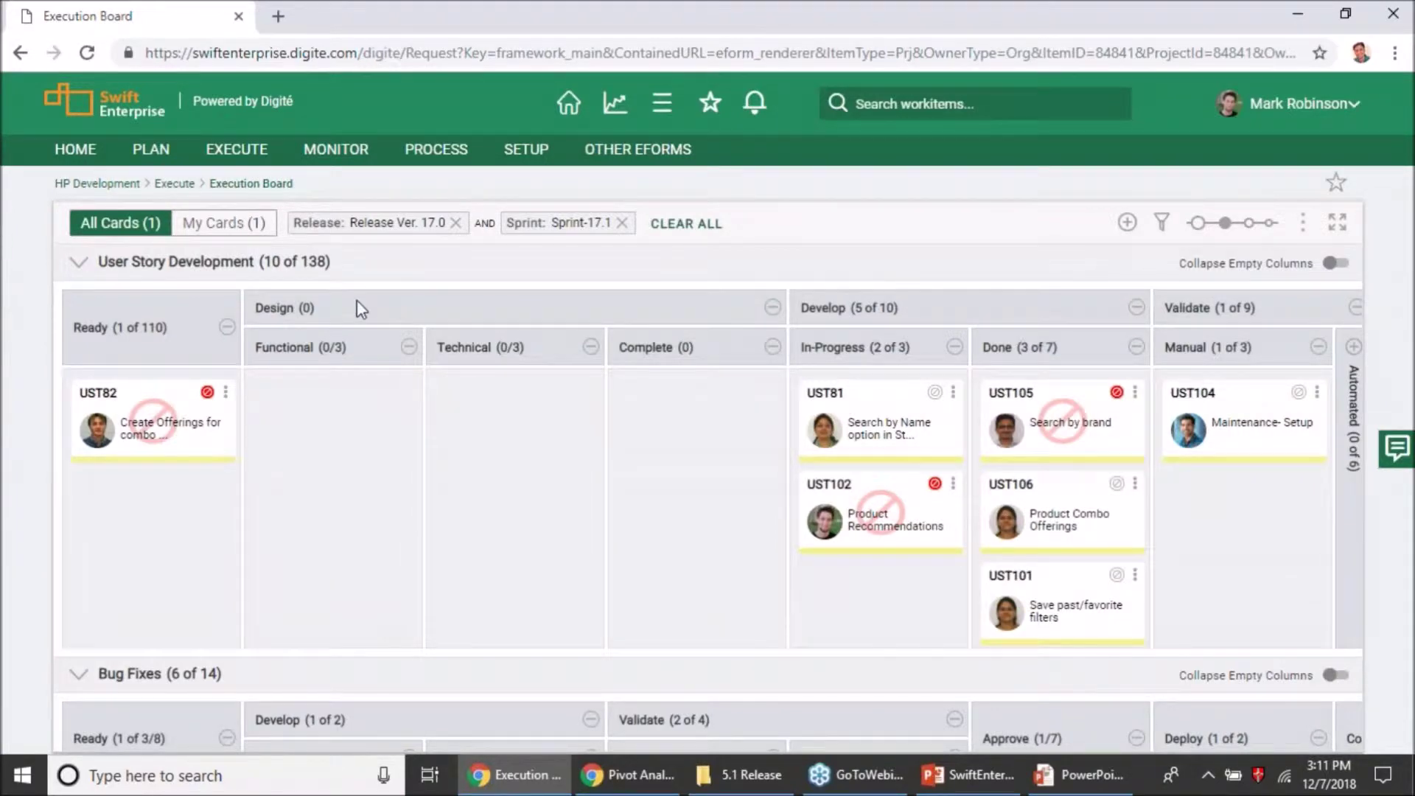
# Open the 5.1 Release page from MONITOR > Dashboard
pyautogui.moveTo(332, 148)
pyautogui.click(335, 192)
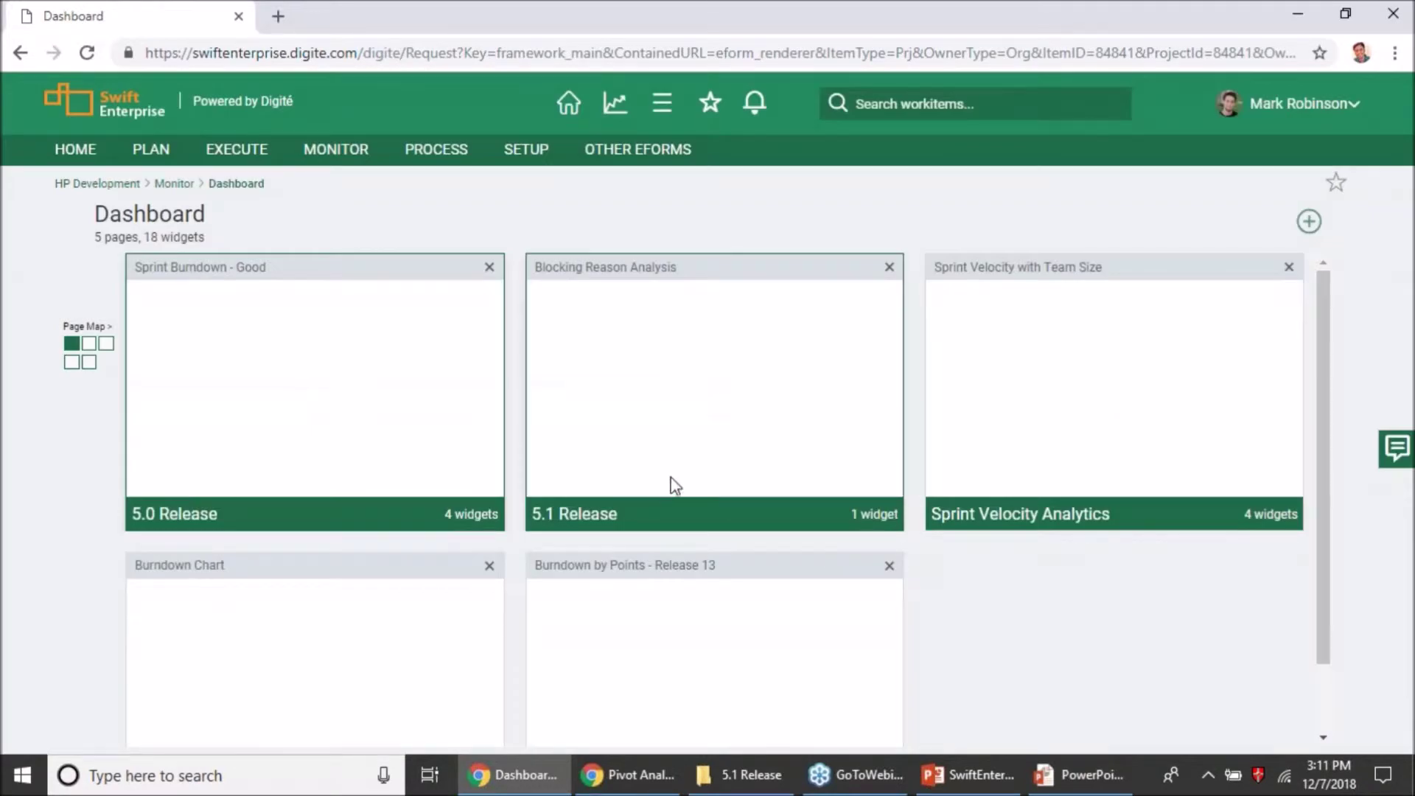
pyautogui.click(672, 481)
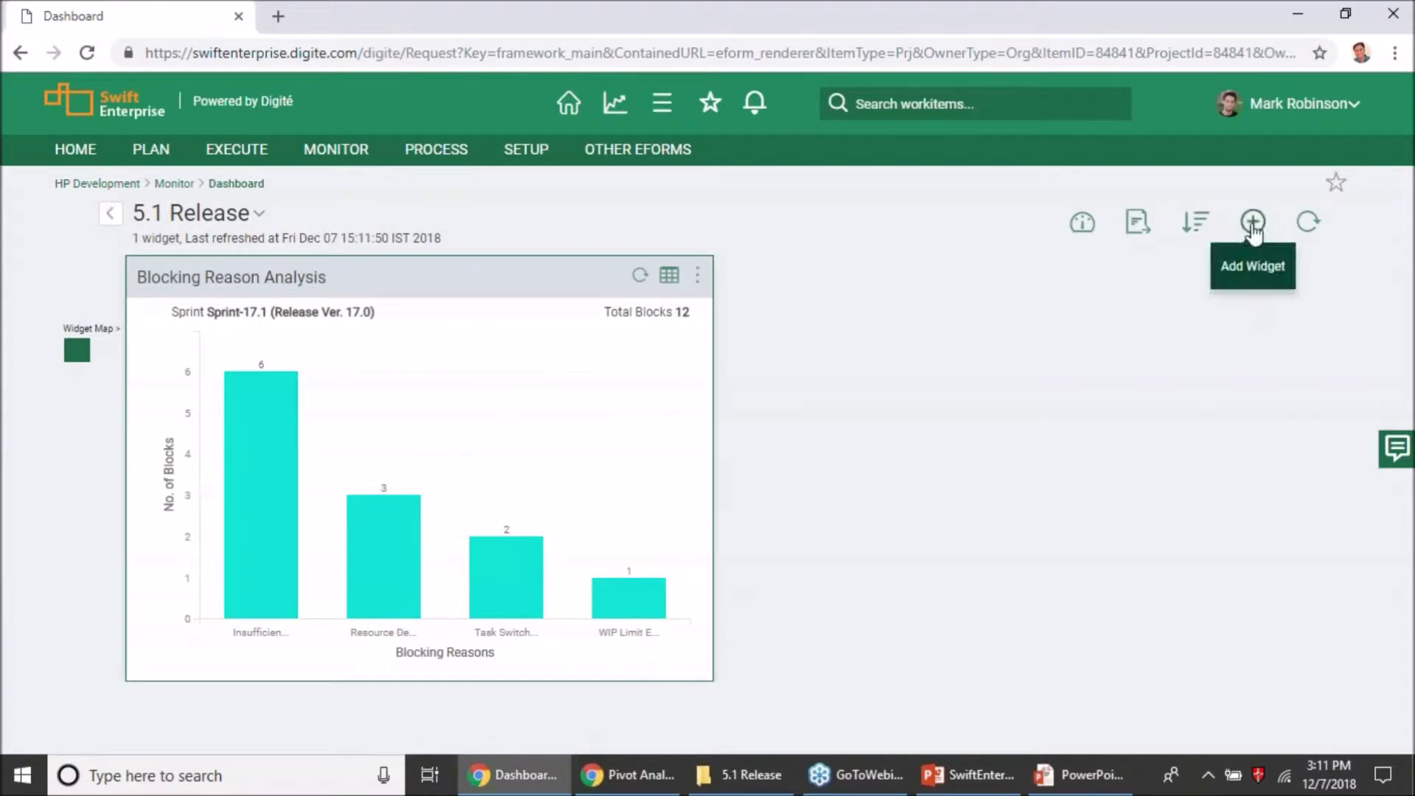
# Browse the Agile Analytics widget category in Add Widget, then close the panel without adding one
pyautogui.click(1253, 221)
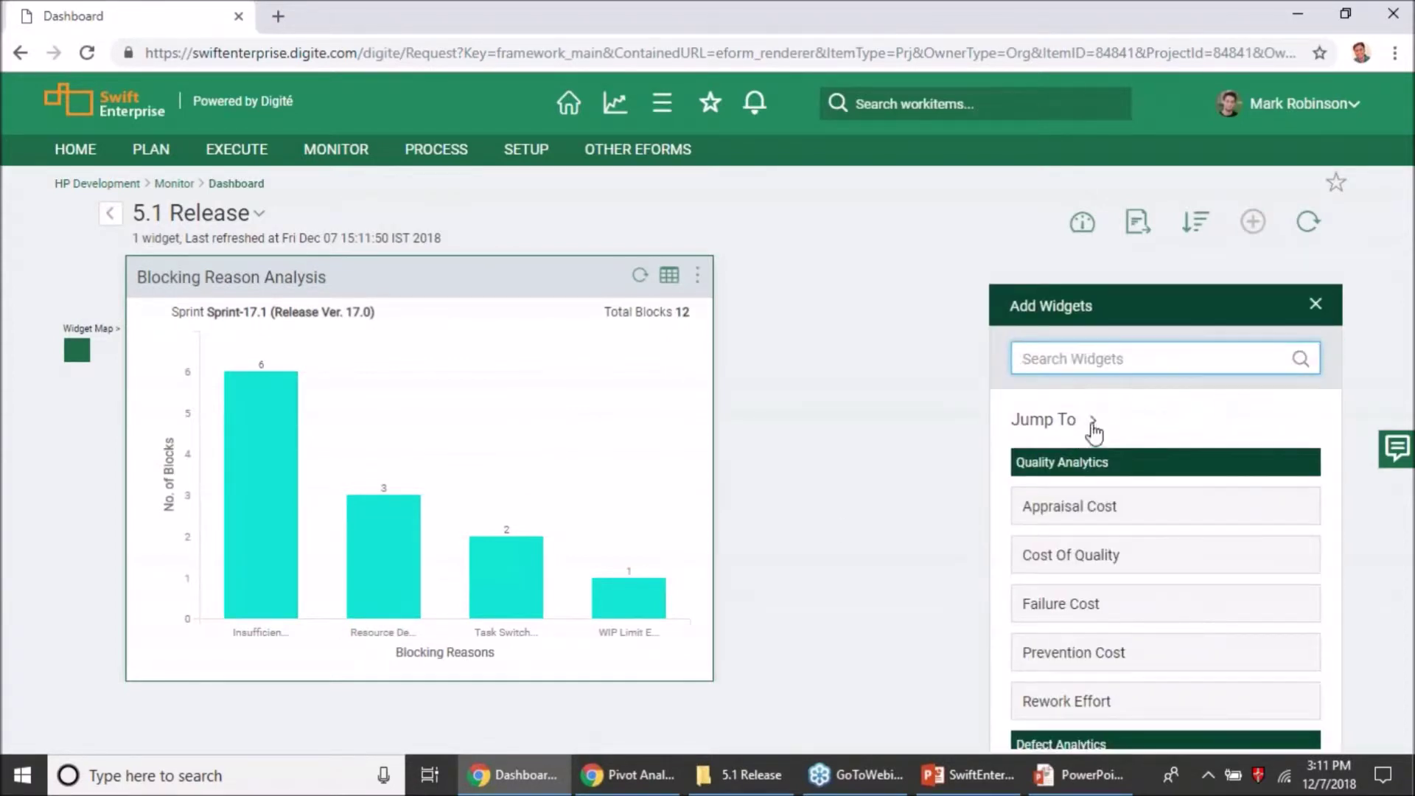
pyautogui.click(1090, 421)
pyautogui.scroll(-3, 1082, 589)
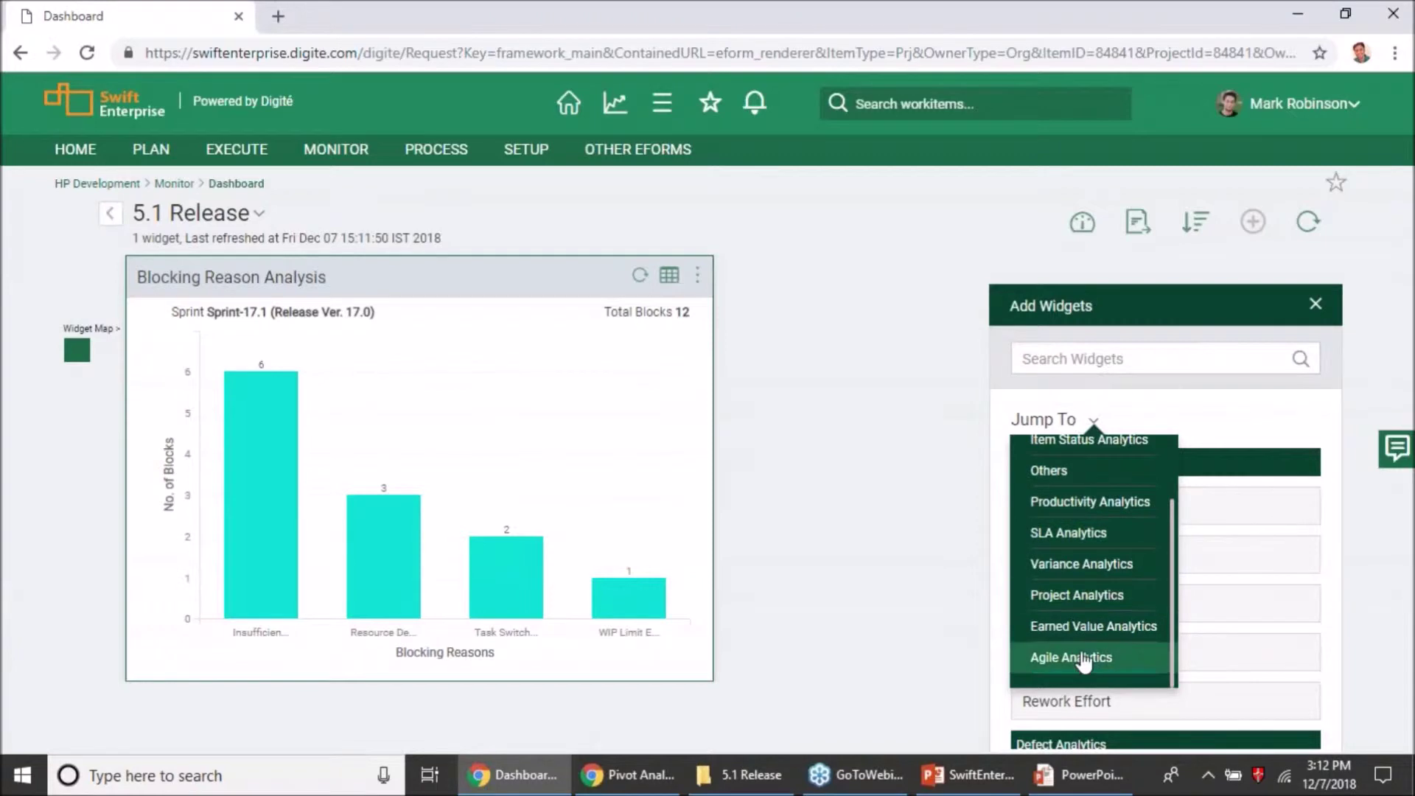
pyautogui.click(1084, 653)
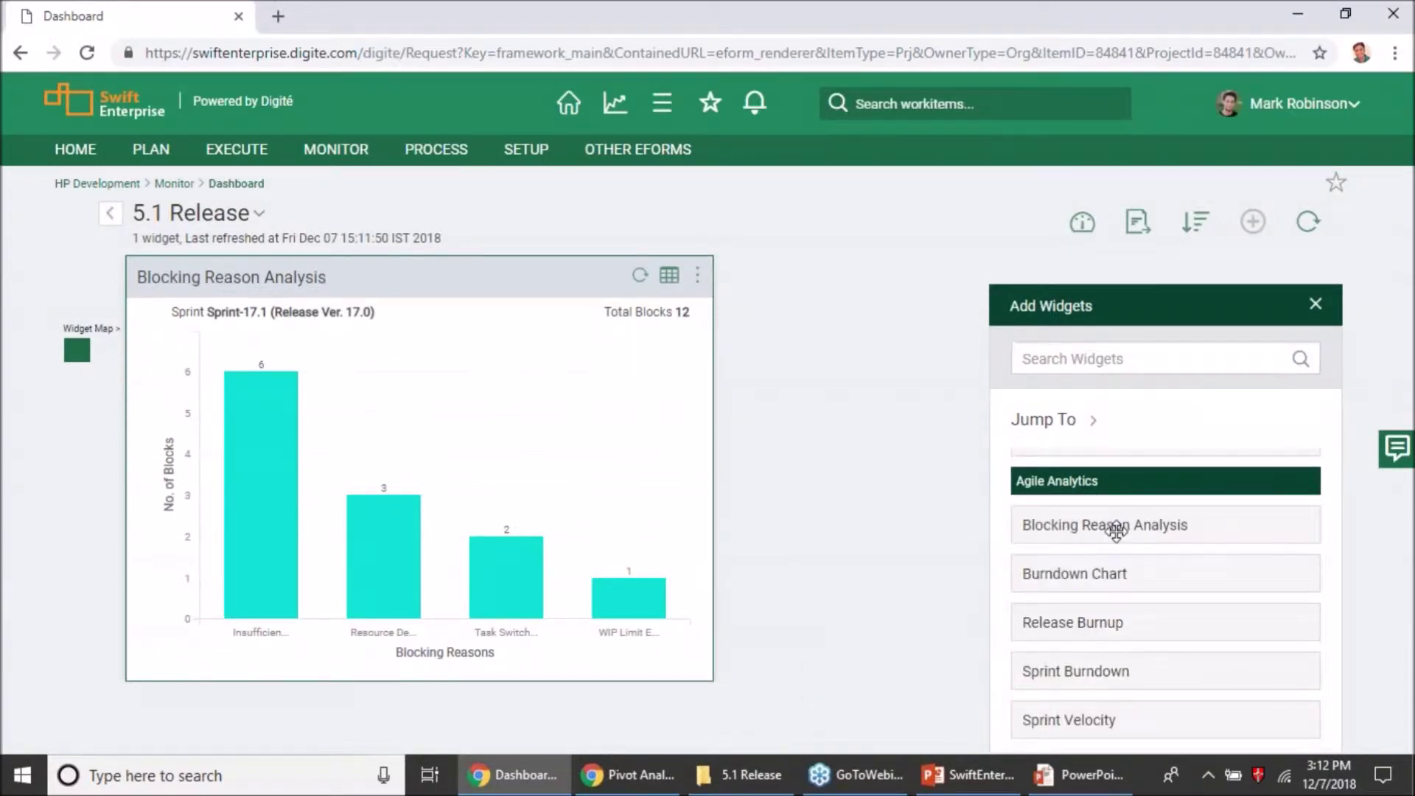
pyautogui.click(1315, 304)
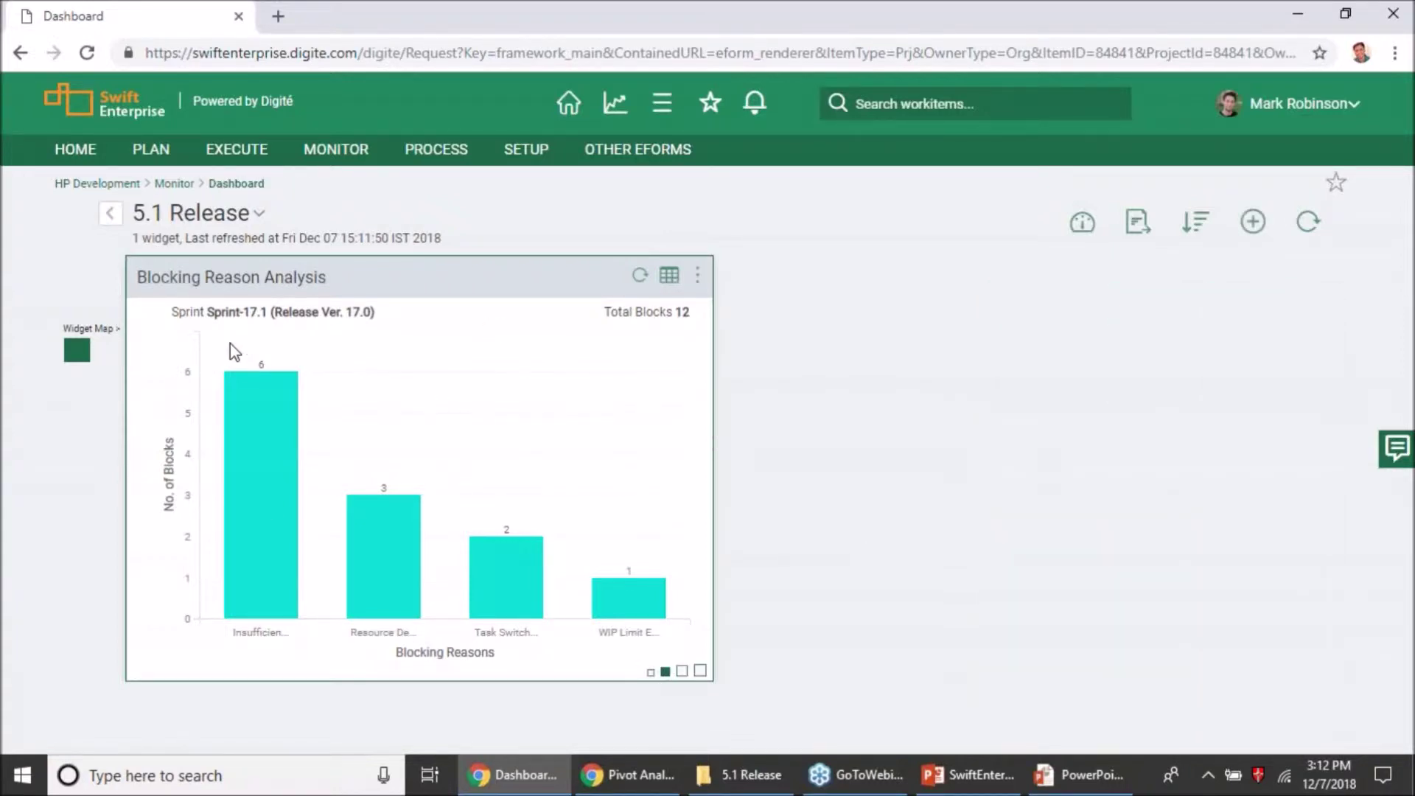
pyautogui.moveTo(272, 581)
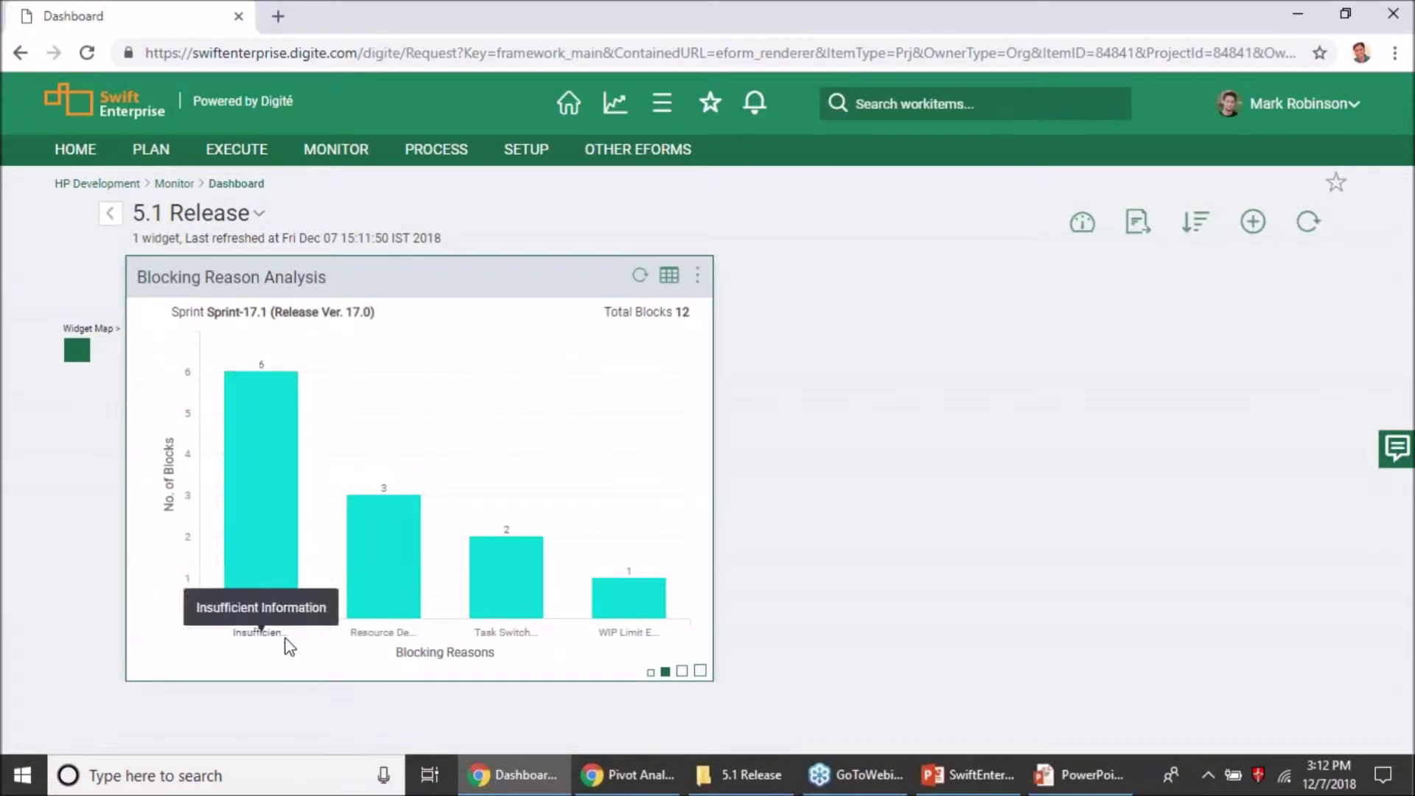
pyautogui.moveTo(388, 547)
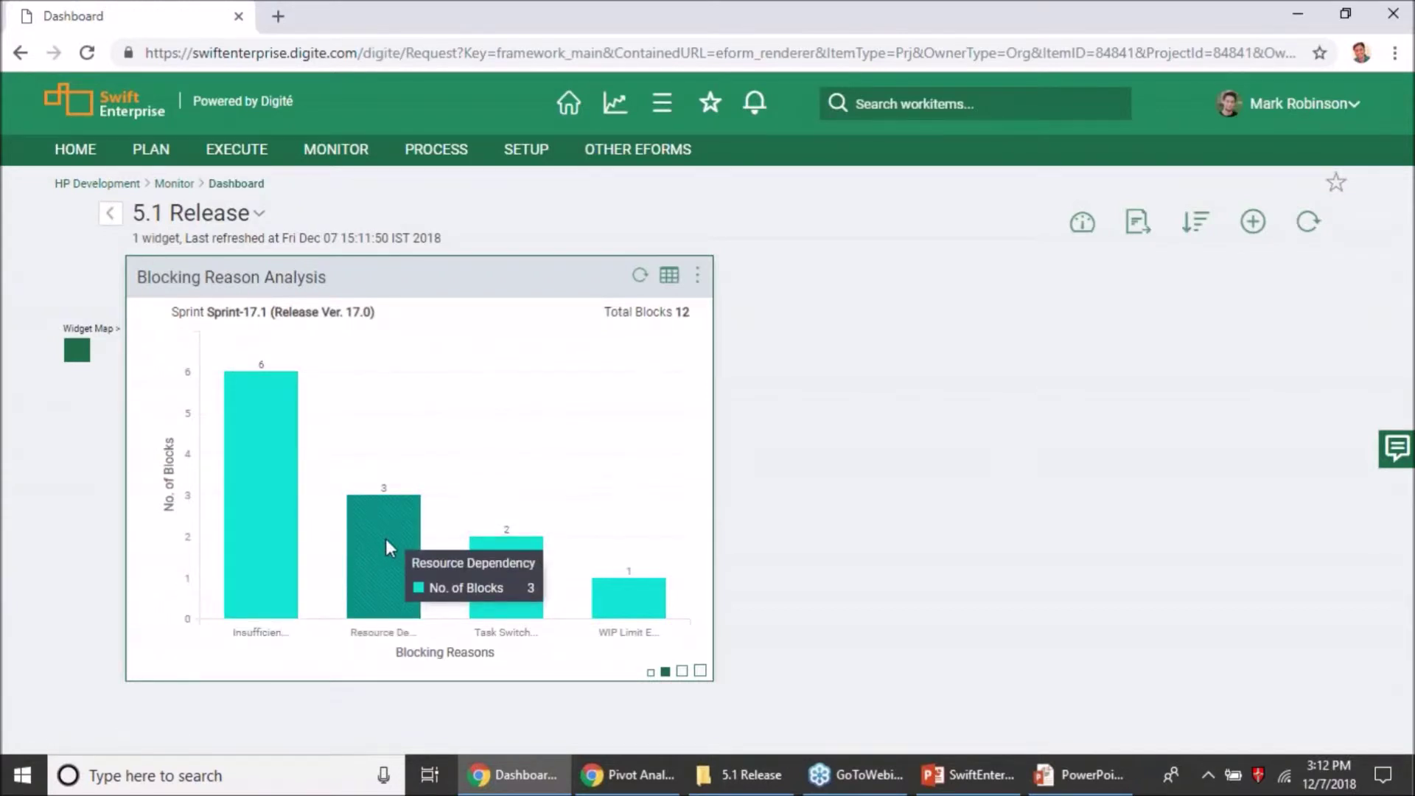
pyautogui.moveTo(516, 578)
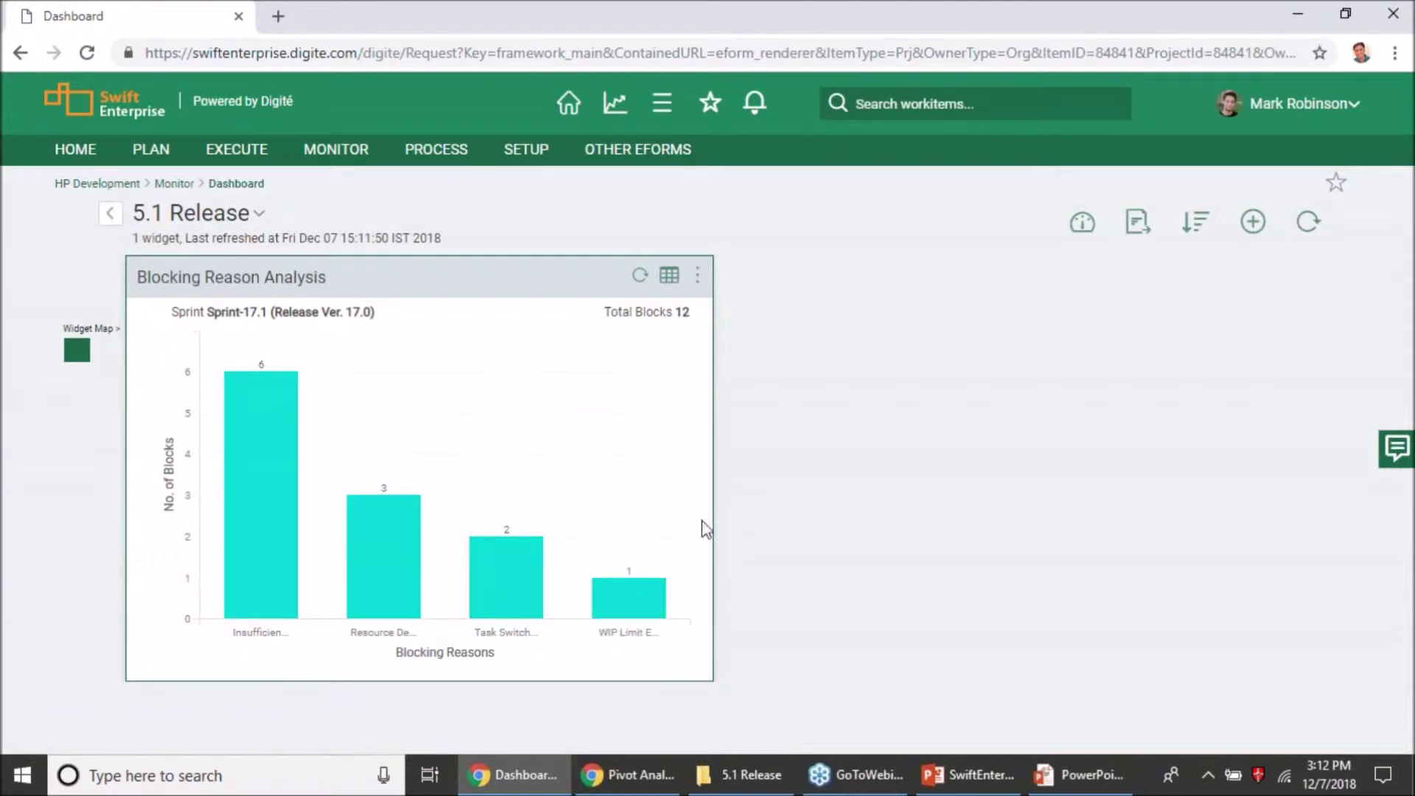
pyautogui.moveTo(257, 385)
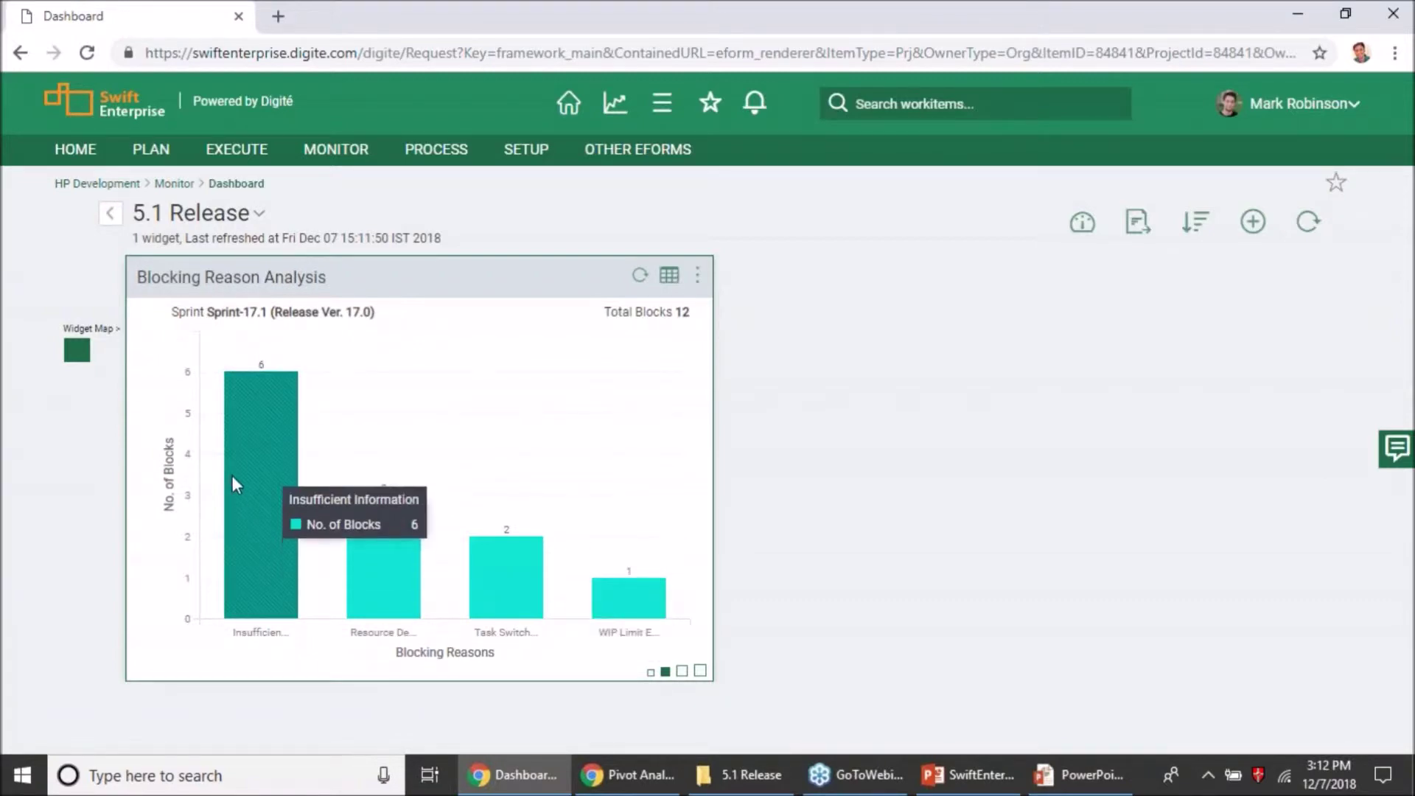
pyautogui.moveTo(276, 475)
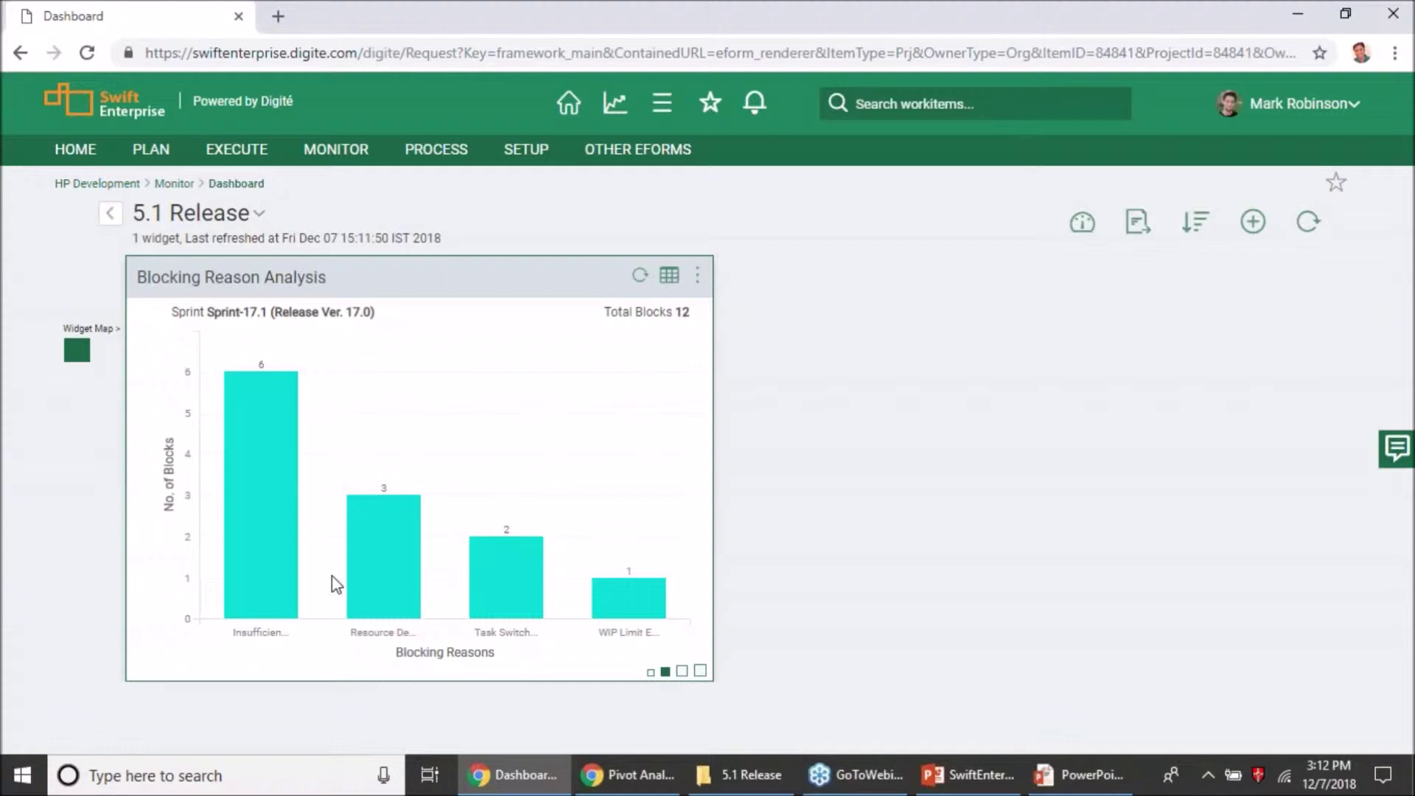
pyautogui.moveTo(281, 513)
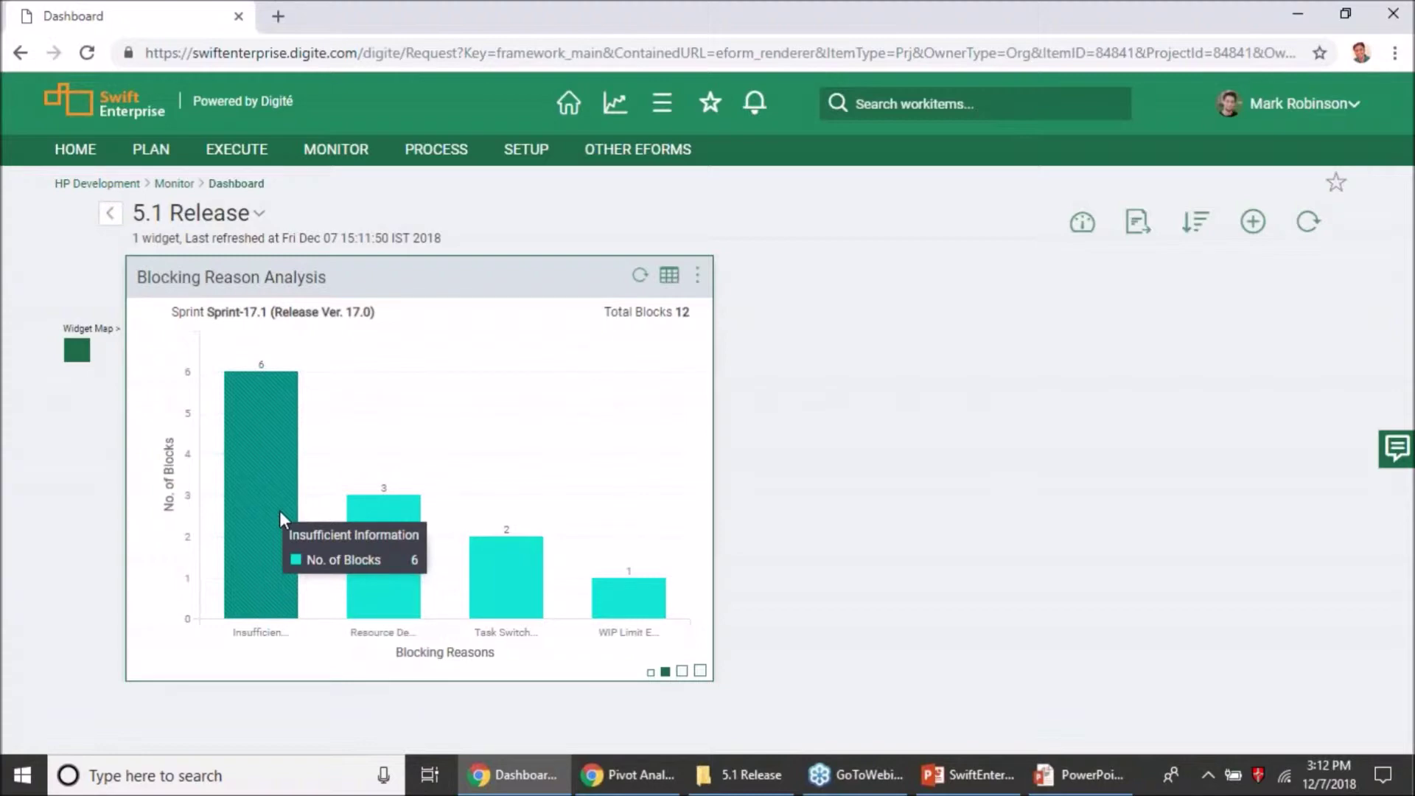
pyautogui.click(280, 510)
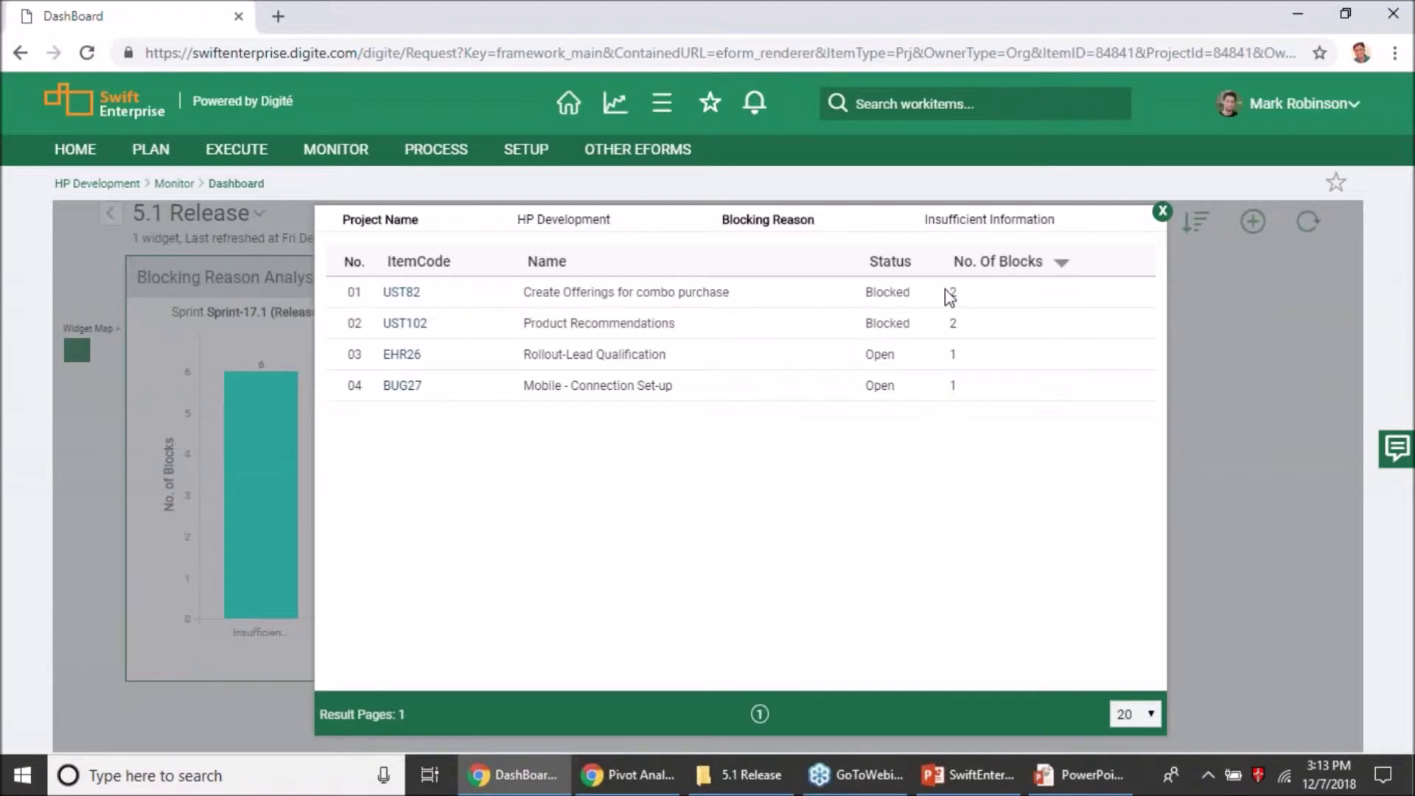
# Open the UST102 Product Recommendations details from the Insufficient Information drill-down list
pyautogui.click(404, 323)
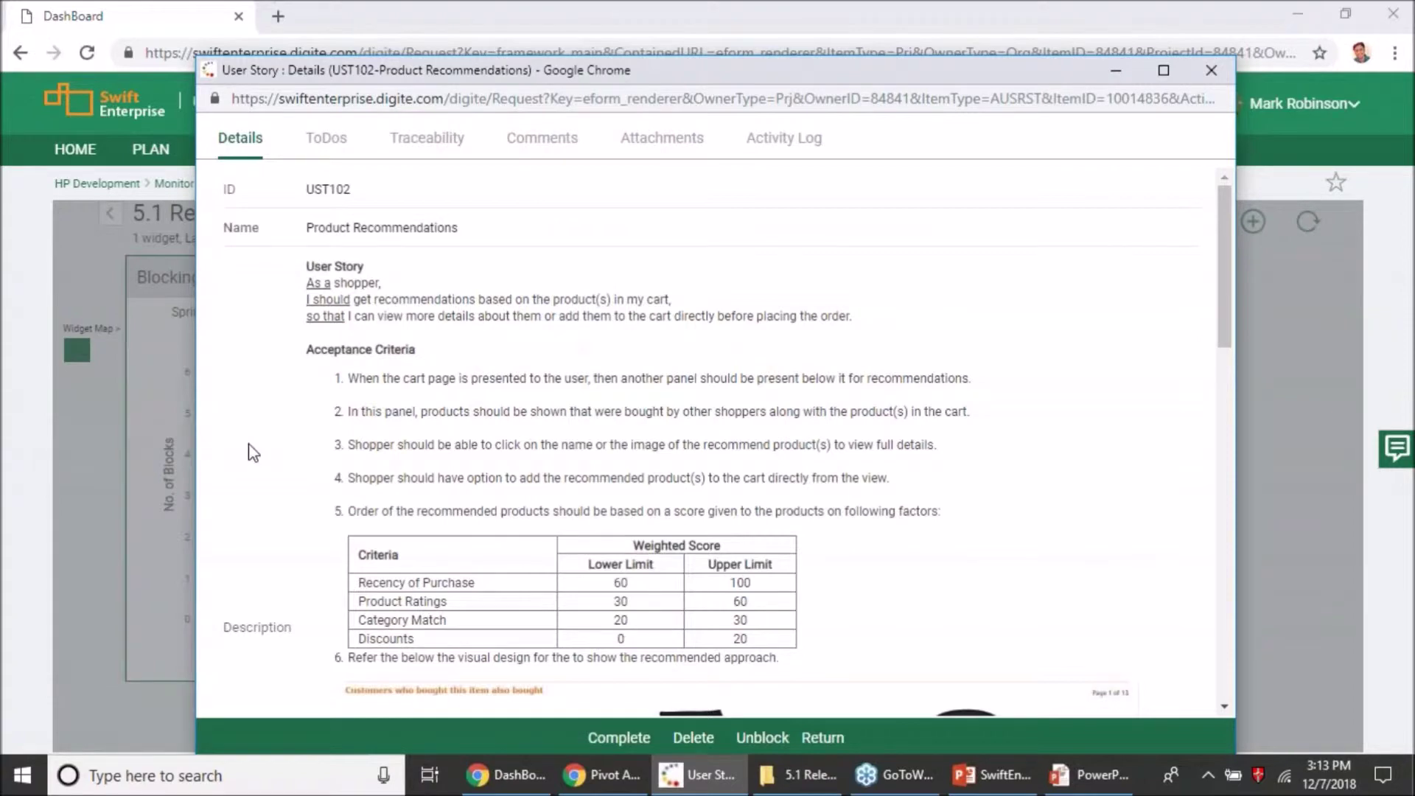
# Review UST102's comments, then unblock the story with the comment 'Got it on Zeplin.'
pyautogui.scroll(-5, 253, 448)
pyautogui.scroll(5, 253, 445)
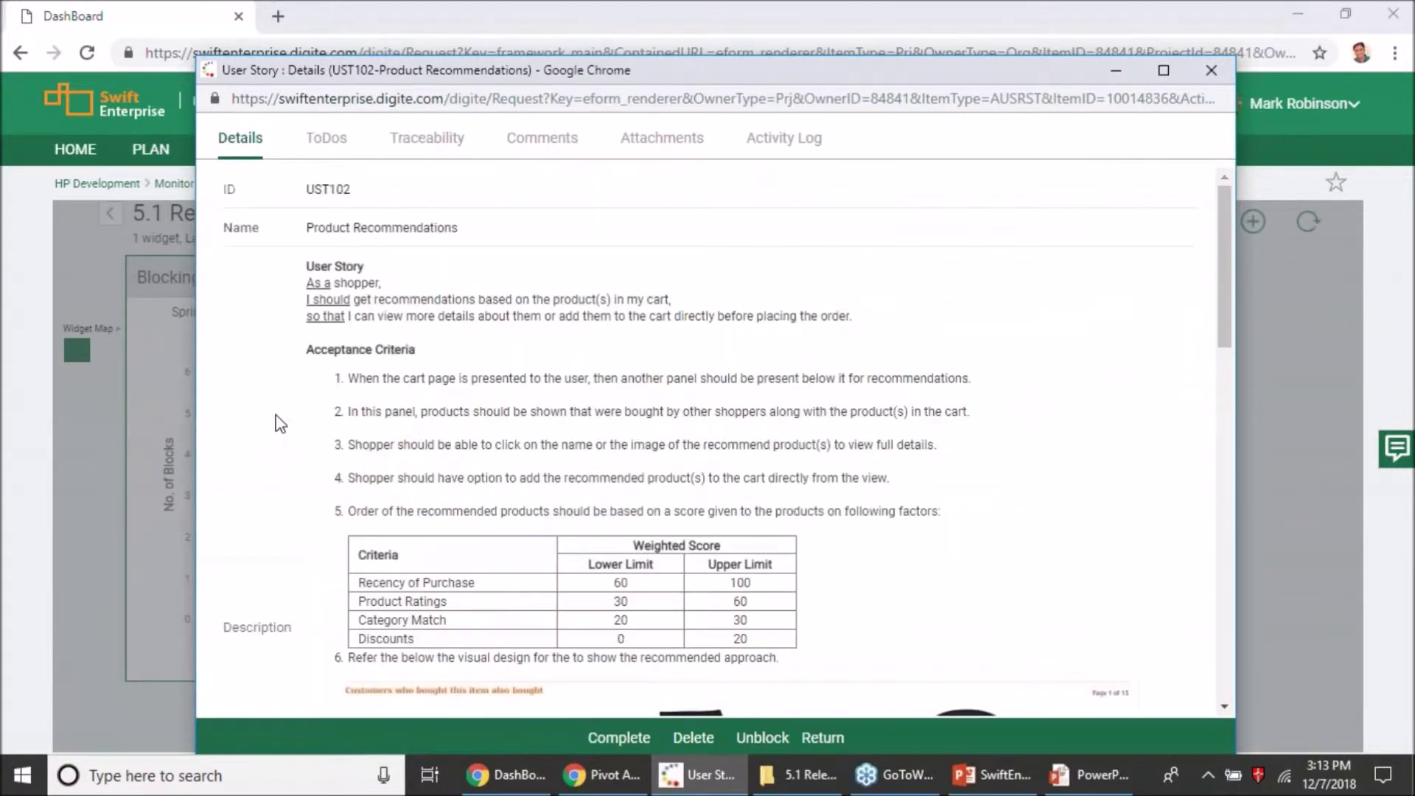
pyautogui.click(571, 141)
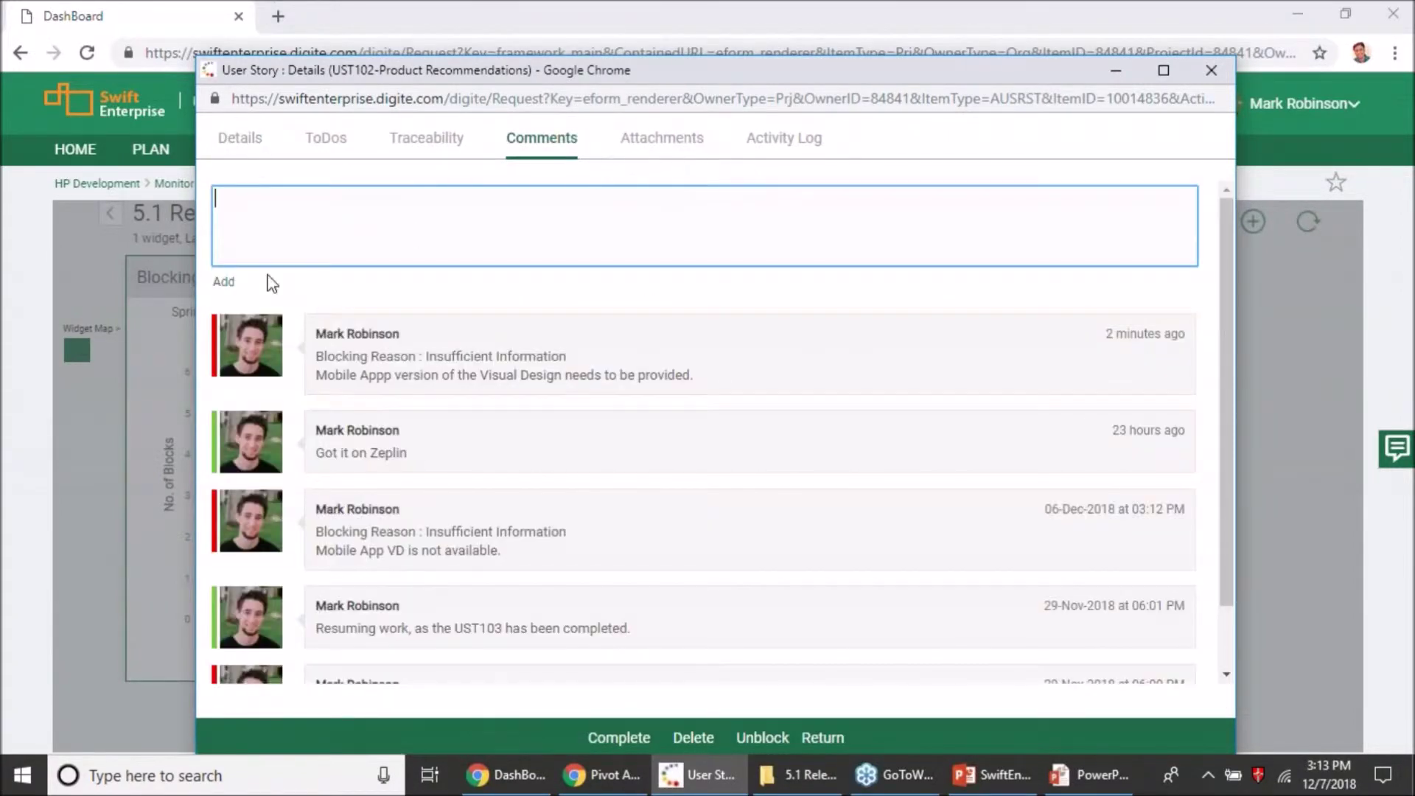
pyautogui.click(247, 140)
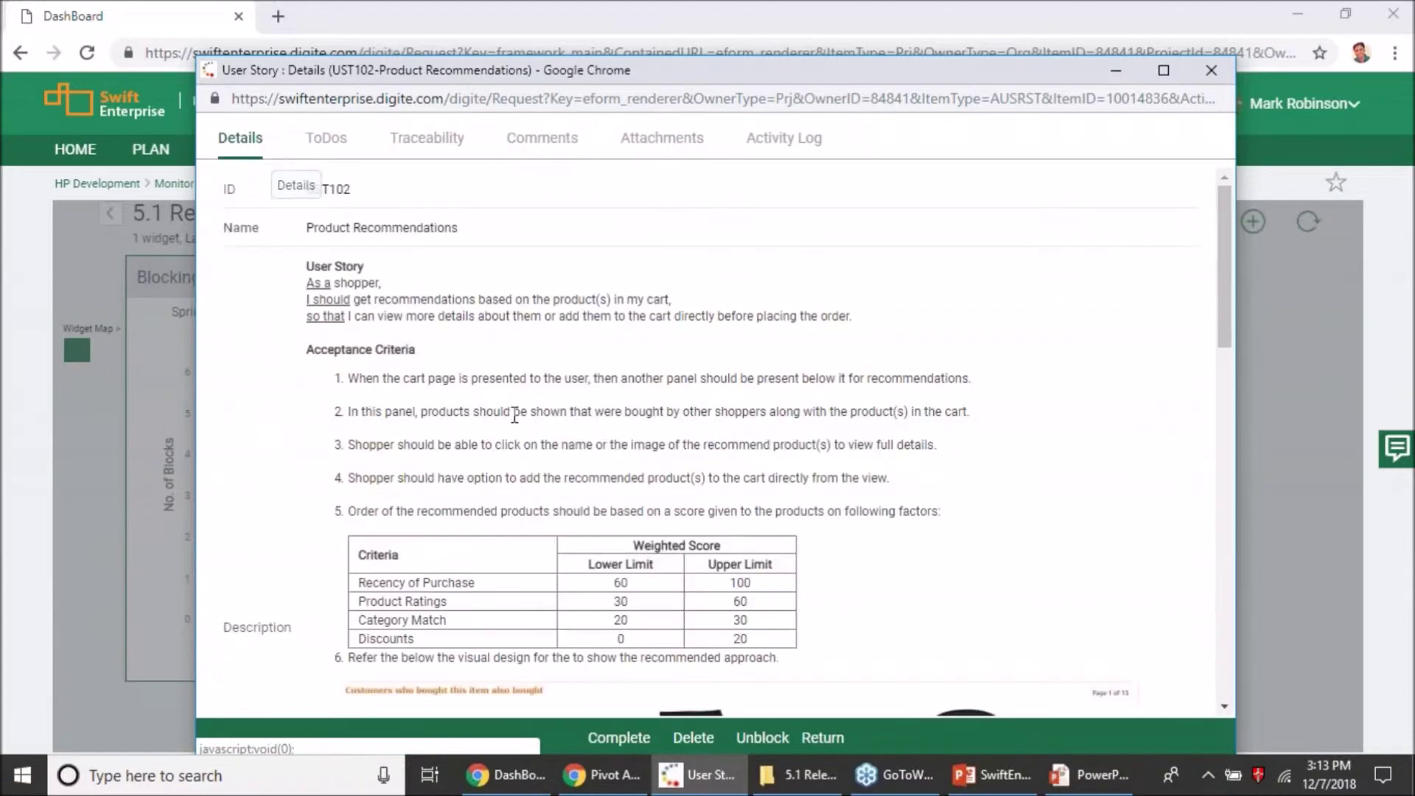
pyautogui.click(762, 737)
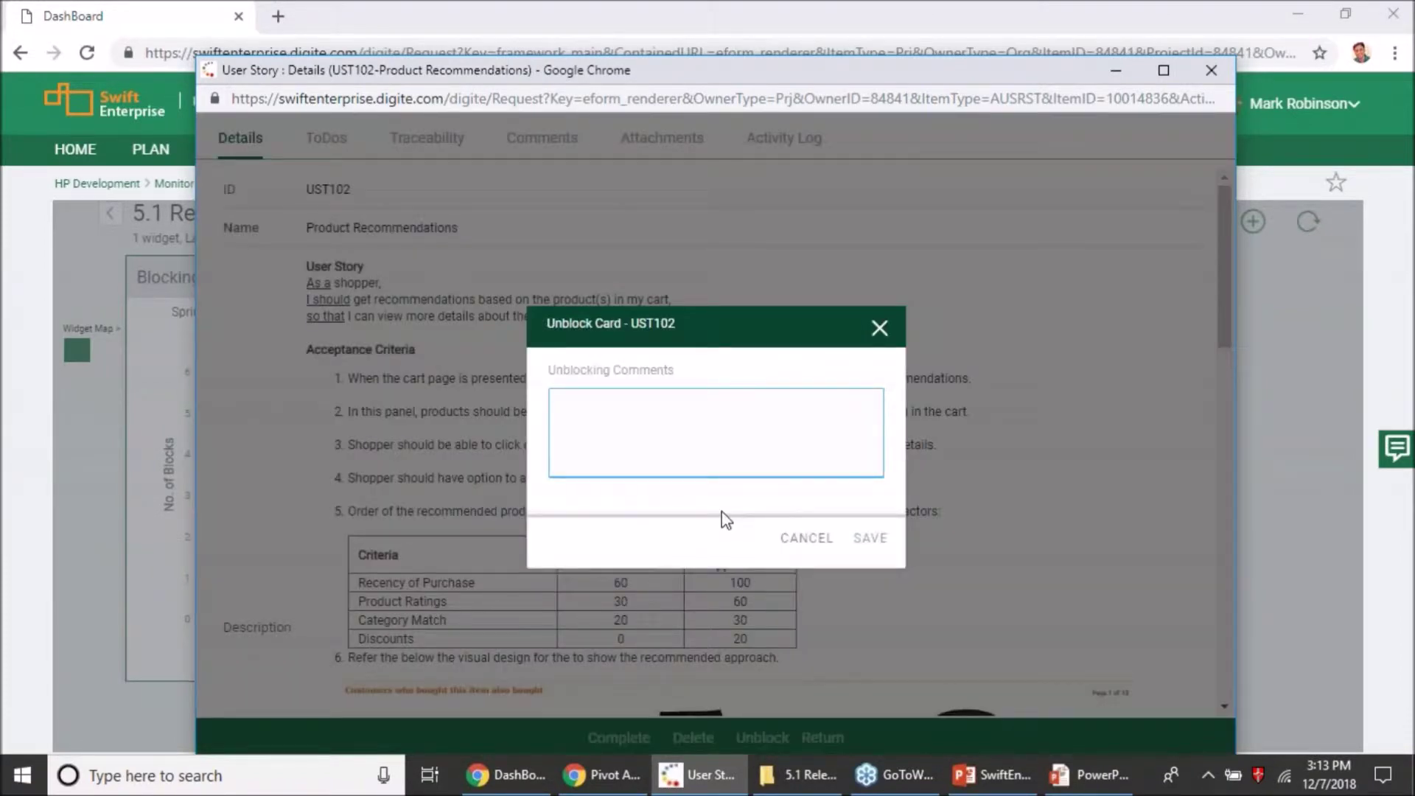
pyautogui.write('Got it on Zeplin.')
pyautogui.click(867, 538)
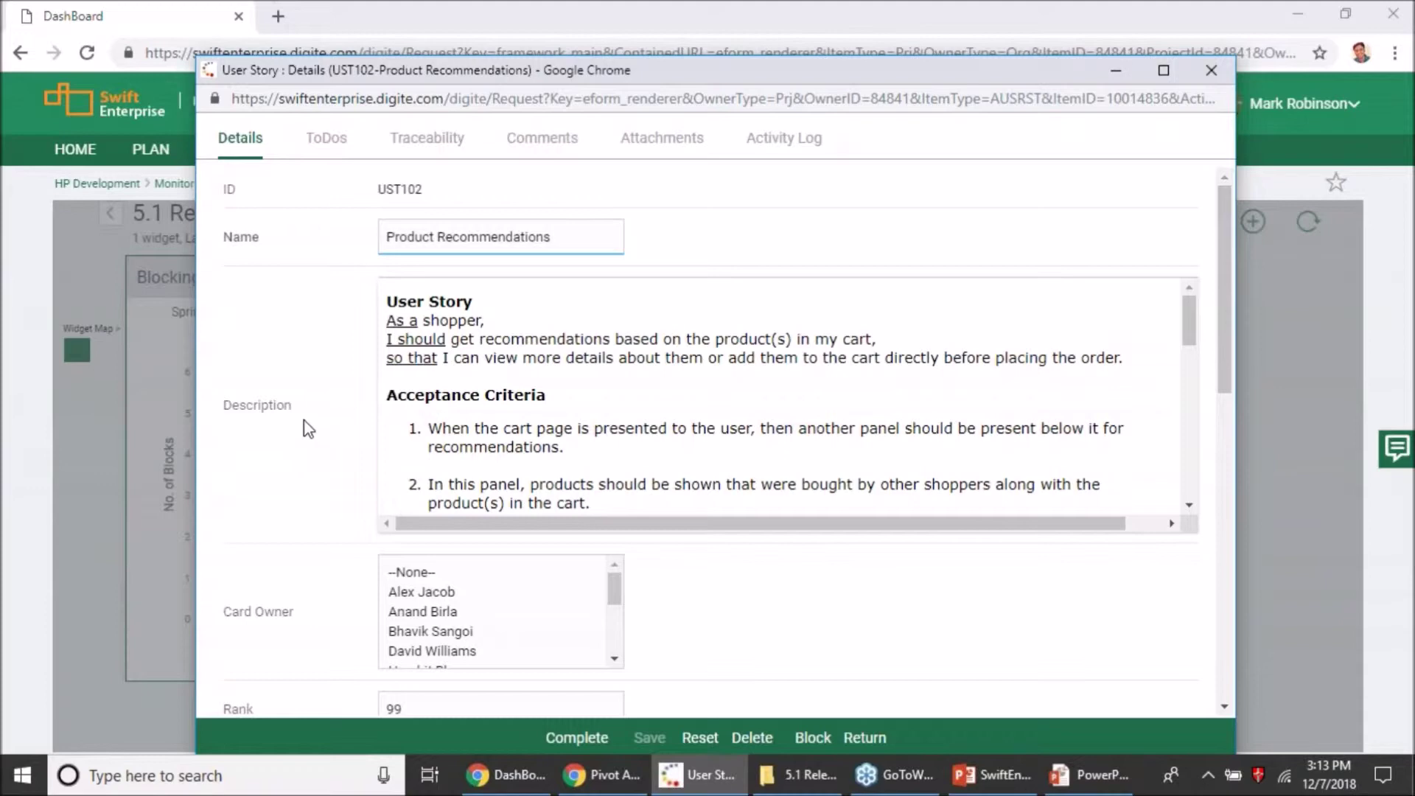
pyautogui.scroll(-4, 317, 398)
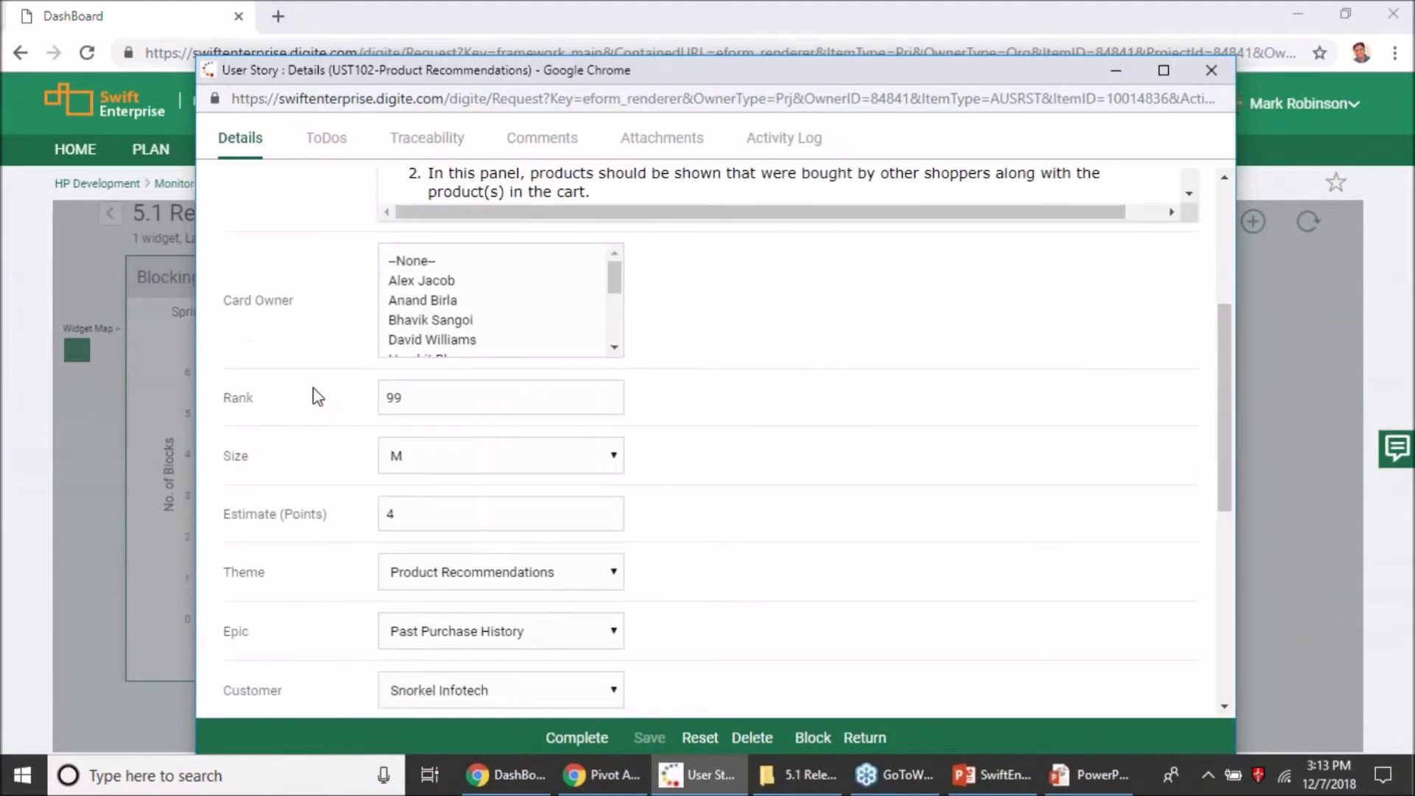
pyautogui.scroll(4, 318, 397)
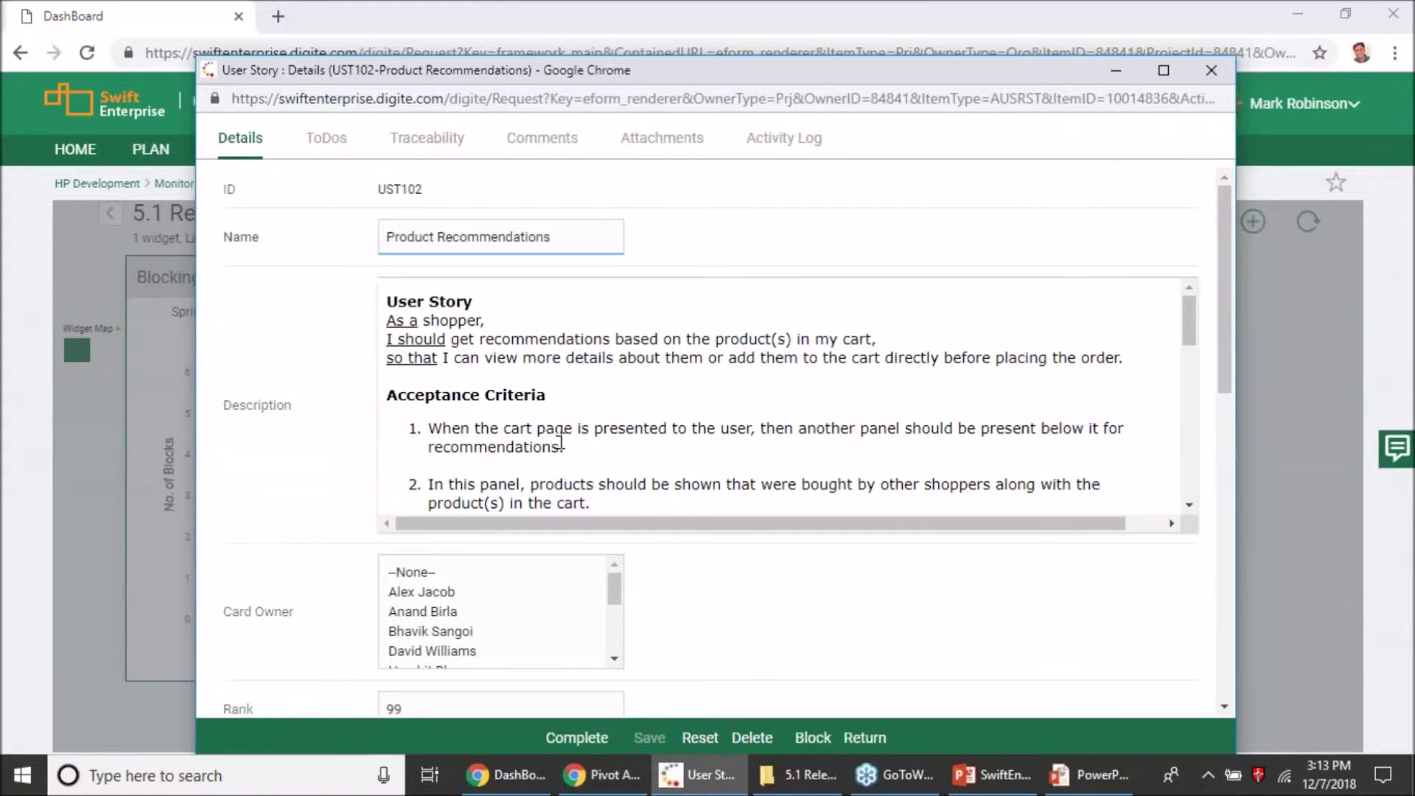
pyautogui.scroll(-5, 354, 477)
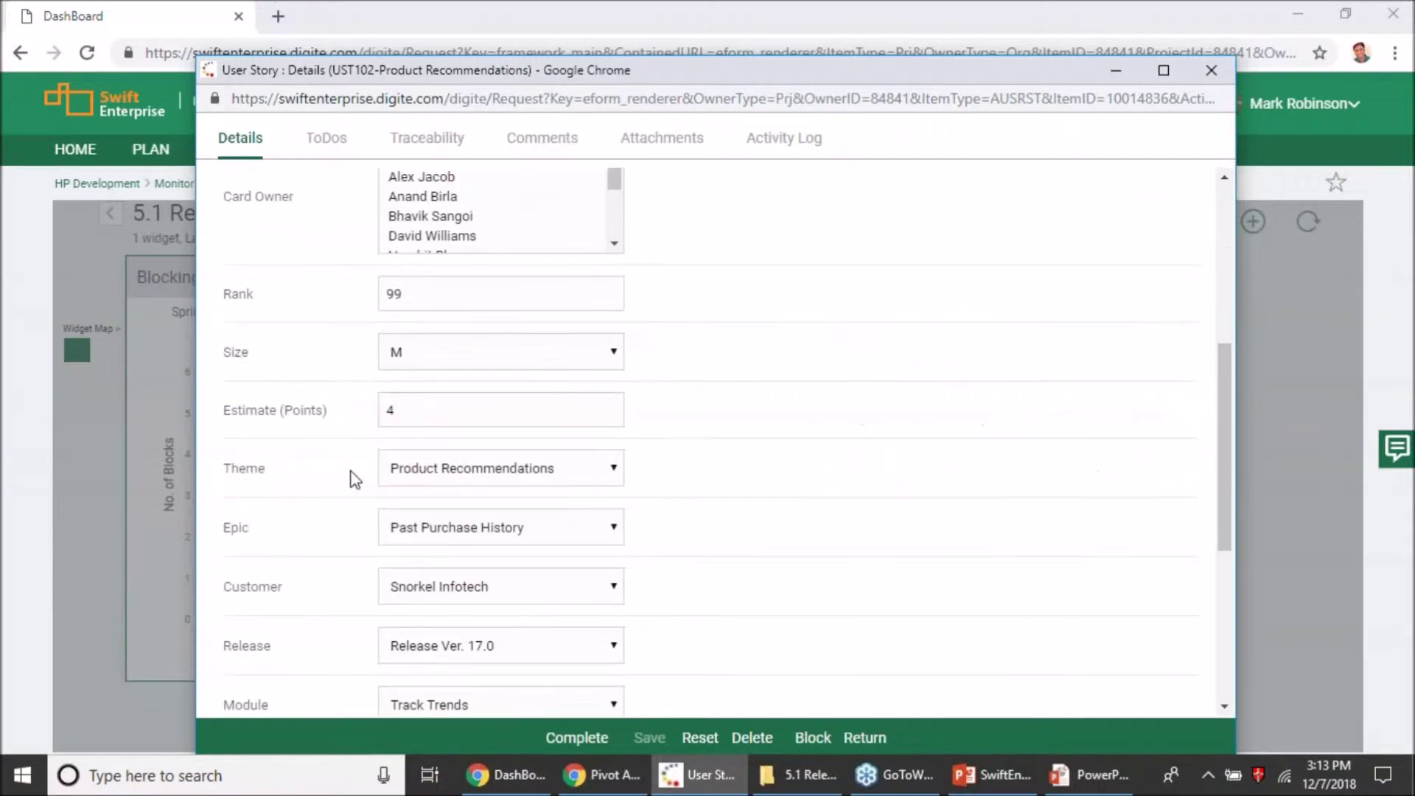
pyautogui.scroll(-5, 303, 489)
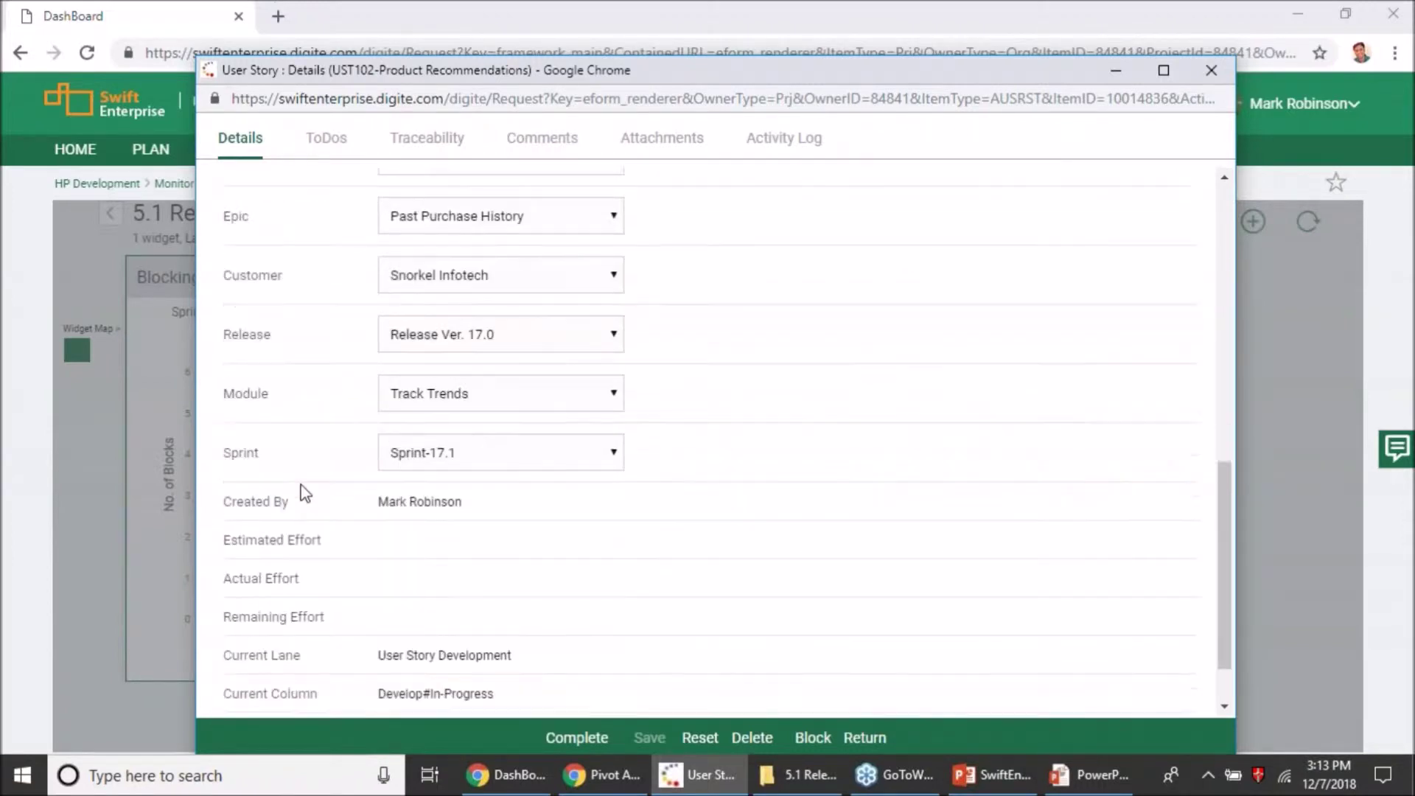
pyautogui.scroll(10, 305, 493)
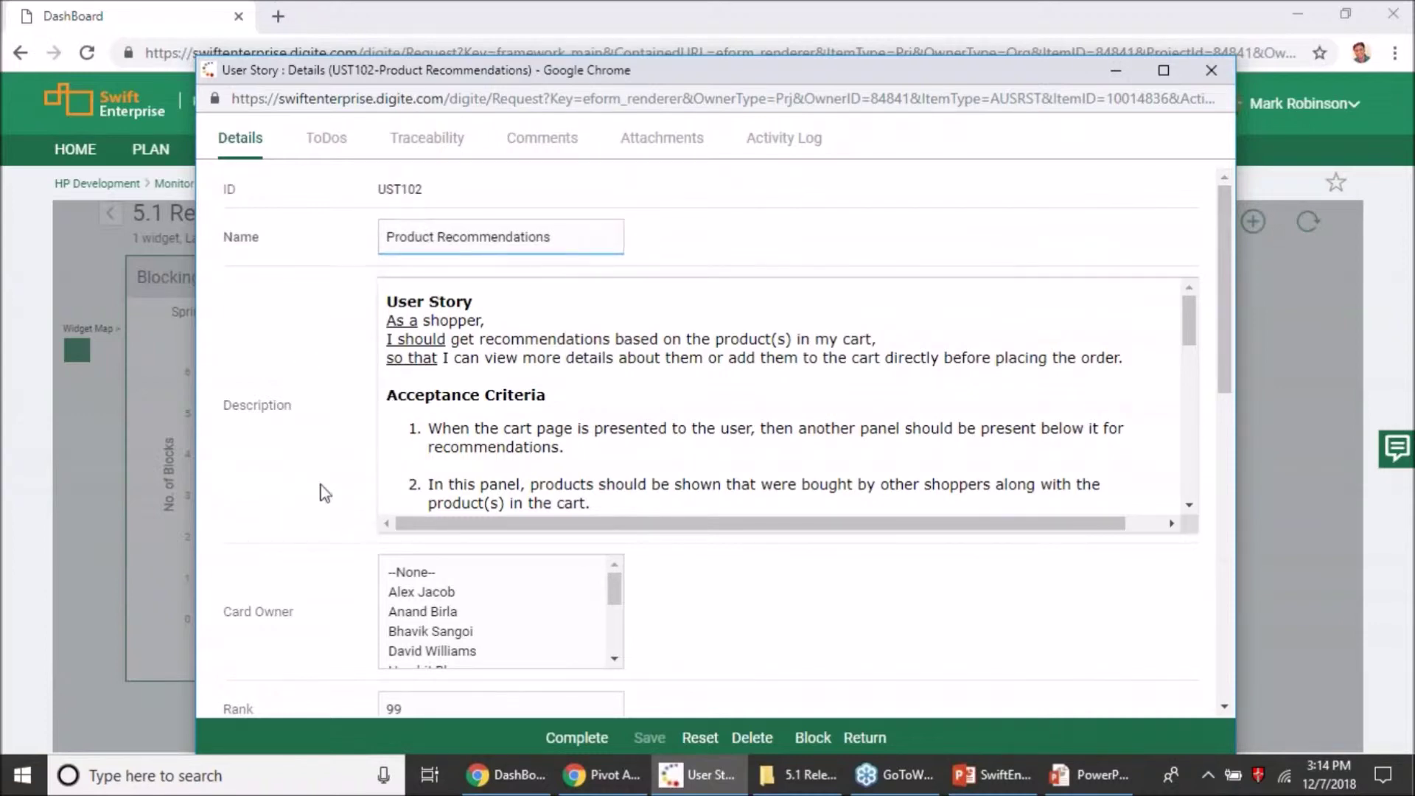
pyautogui.scroll(-5, 323, 489)
pyautogui.scroll(-3, 322, 489)
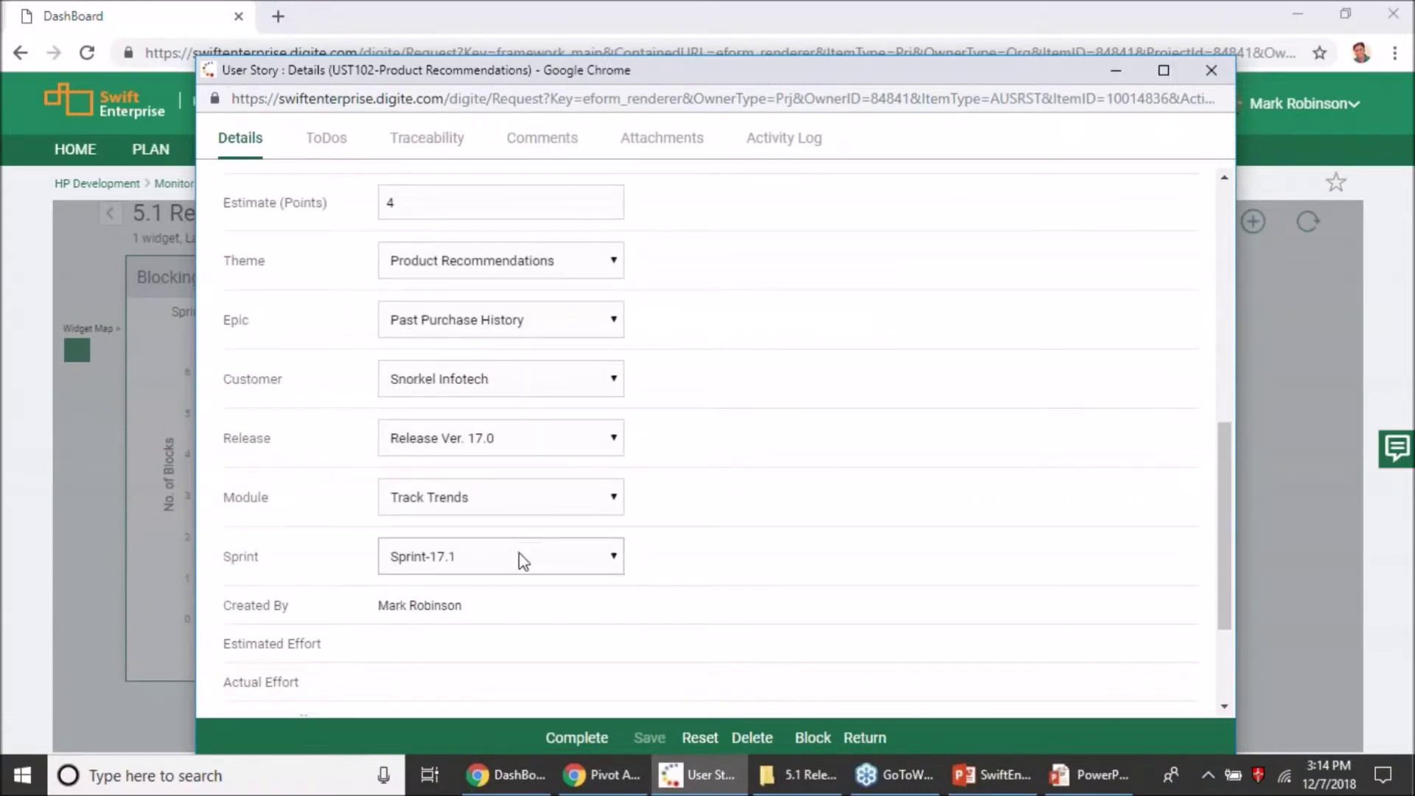
pyautogui.scroll(3, 482, 512)
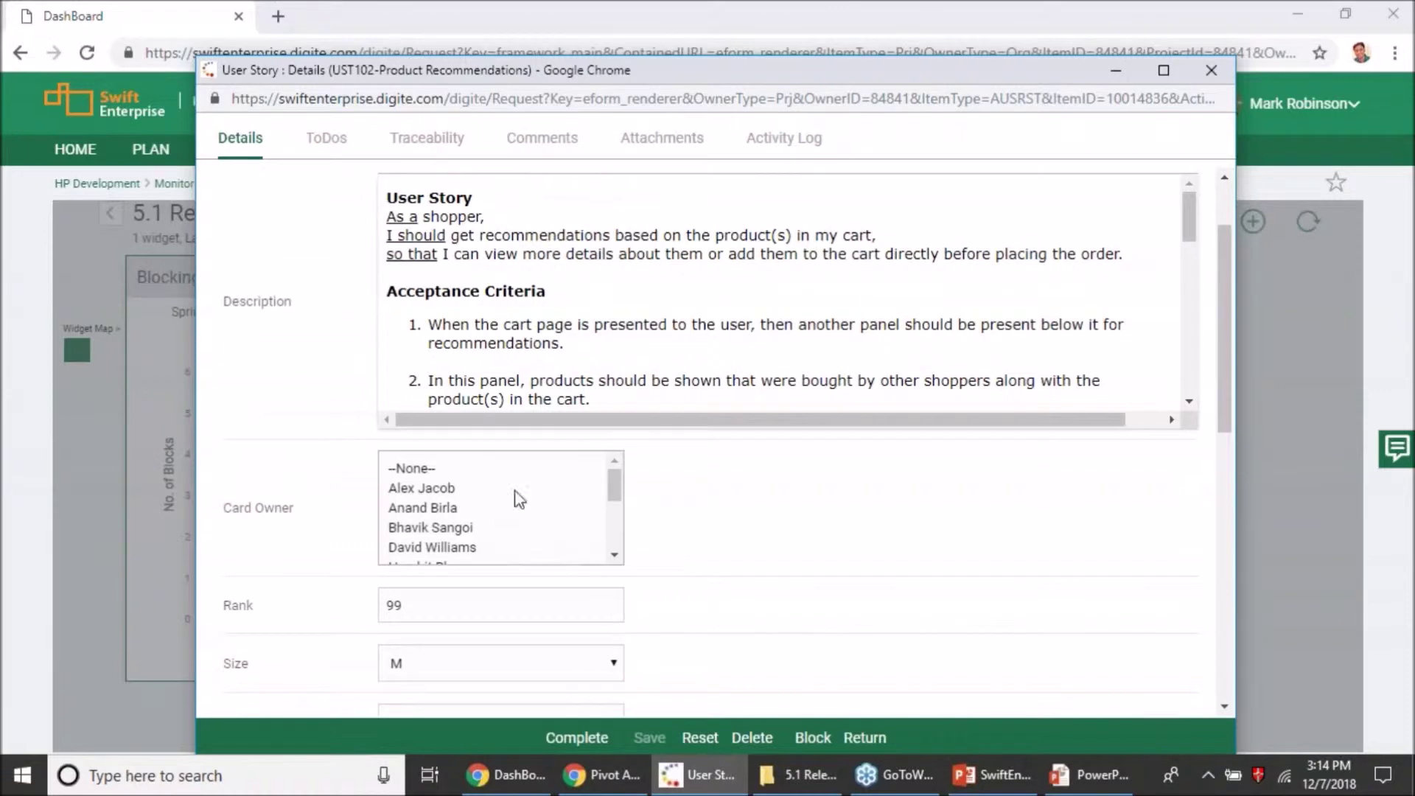
pyautogui.scroll(1, 329, 438)
pyautogui.scroll(1, 329, 437)
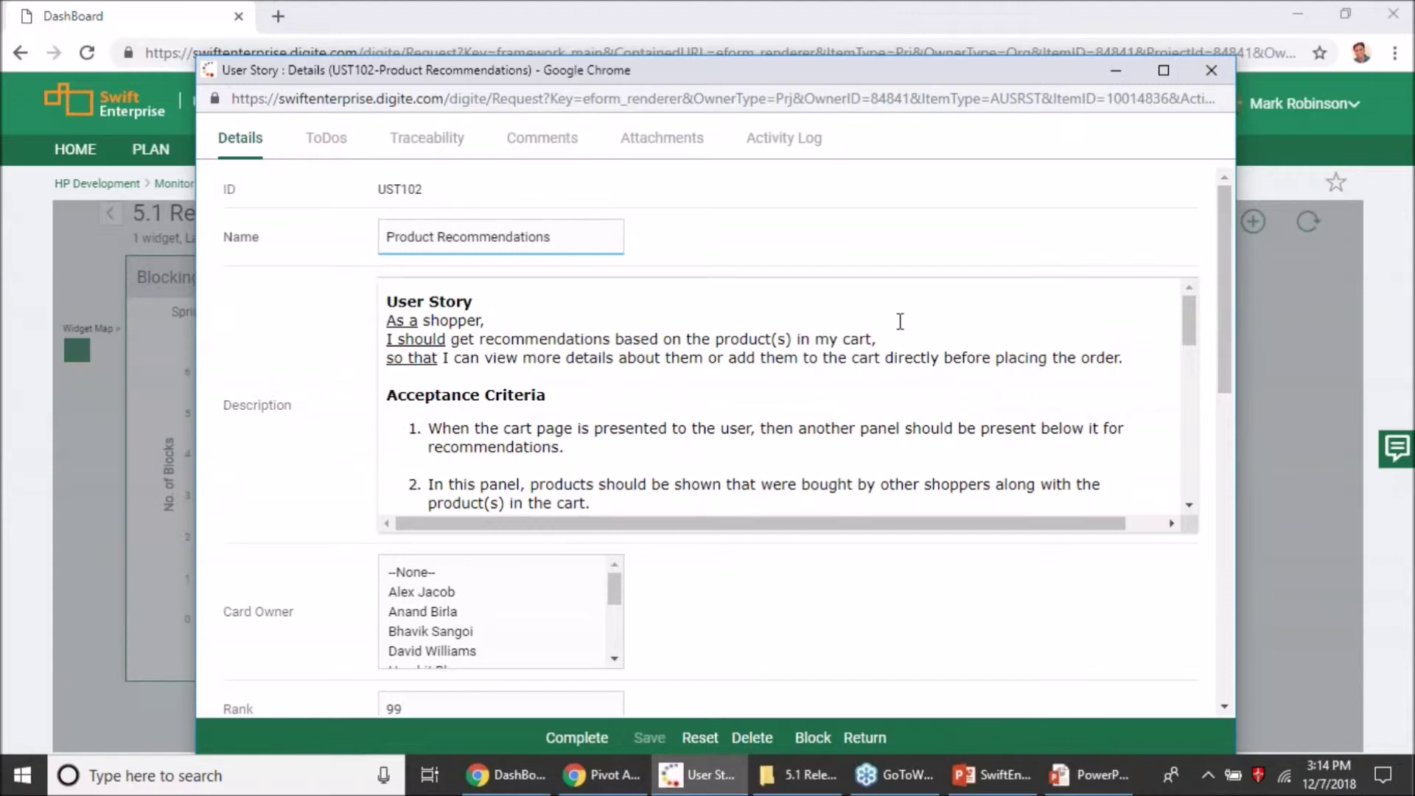
pyautogui.click(898, 379)
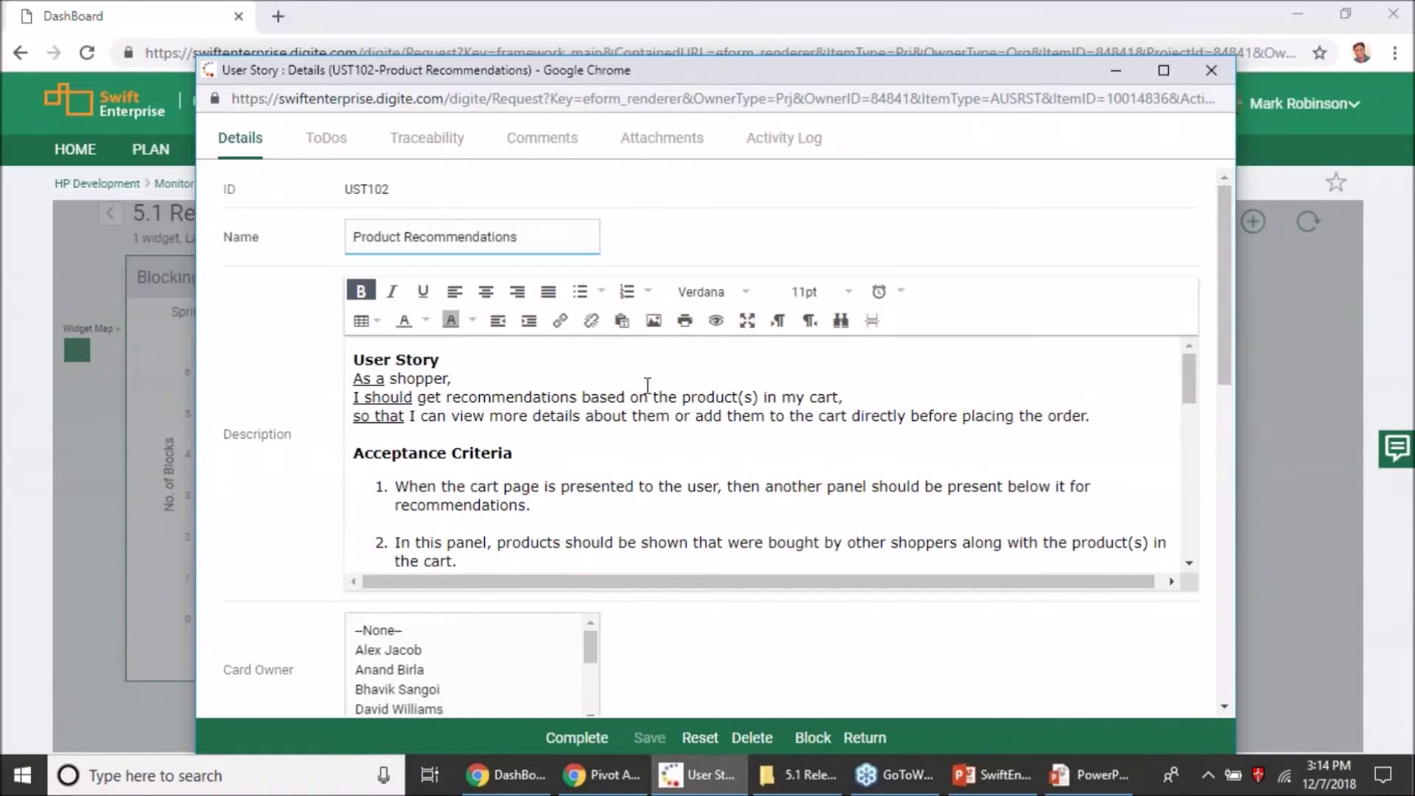
# Read the Product Recommendations description in the fullscreen editor, then restore it to normal size
pyautogui.click(747, 322)
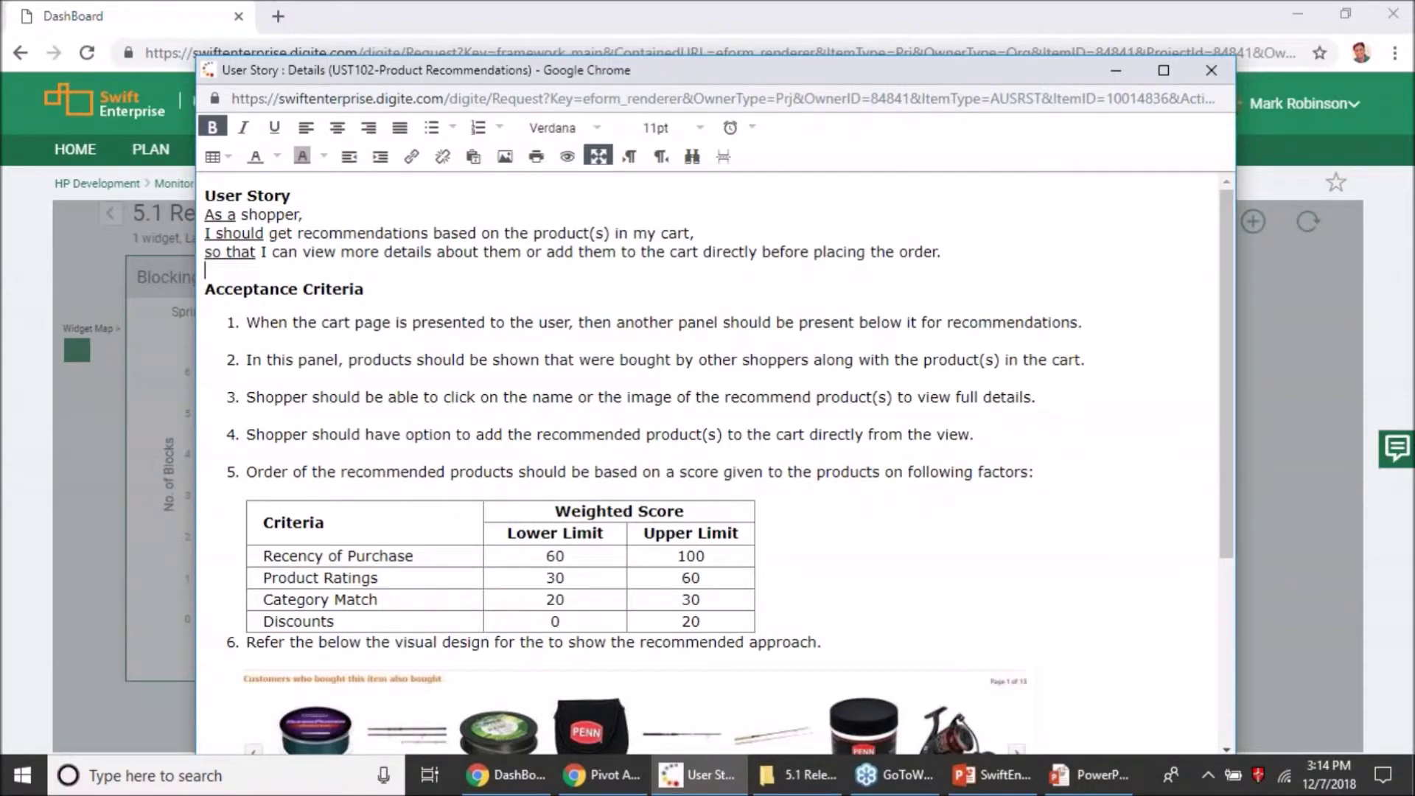
pyautogui.scroll(-3, 707, 465)
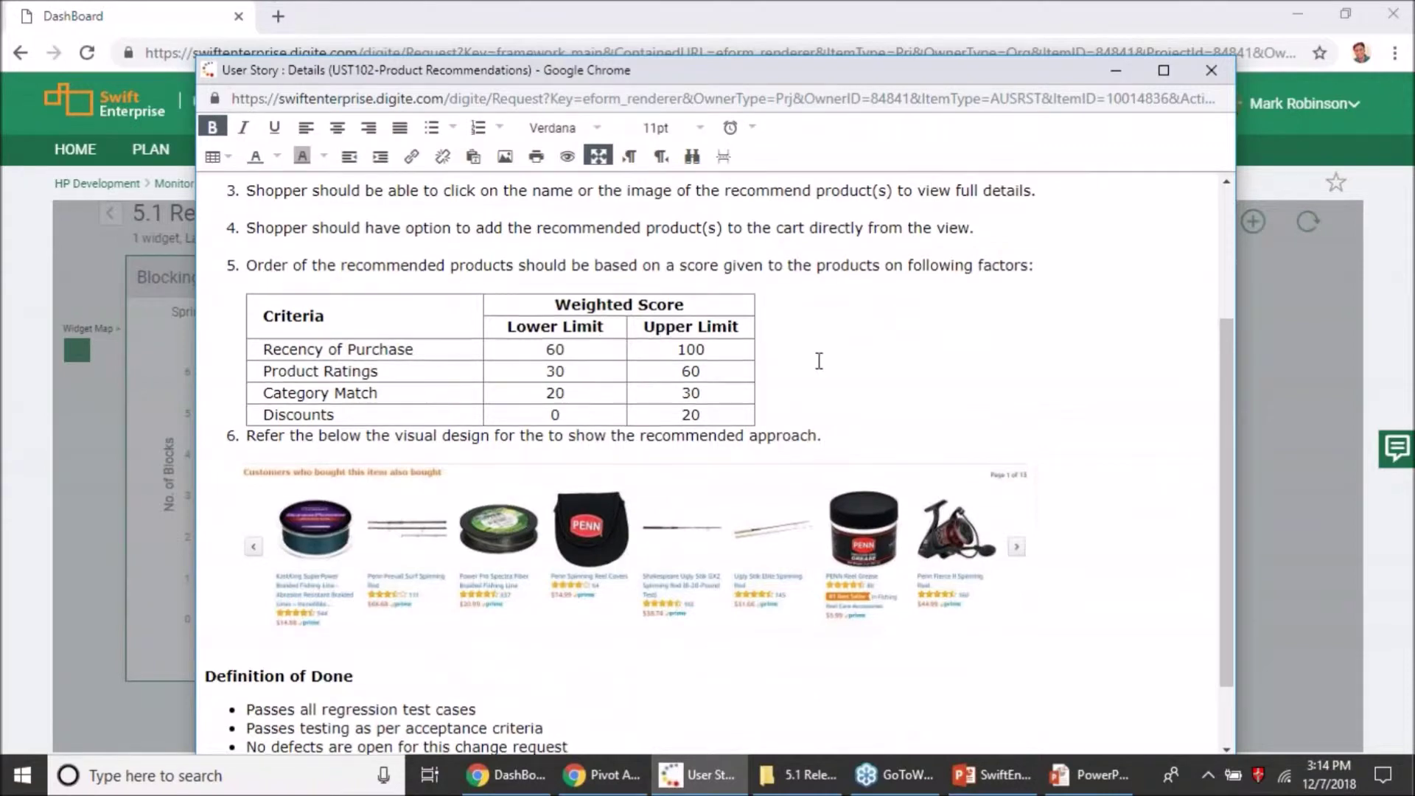
pyautogui.scroll(3, 819, 357)
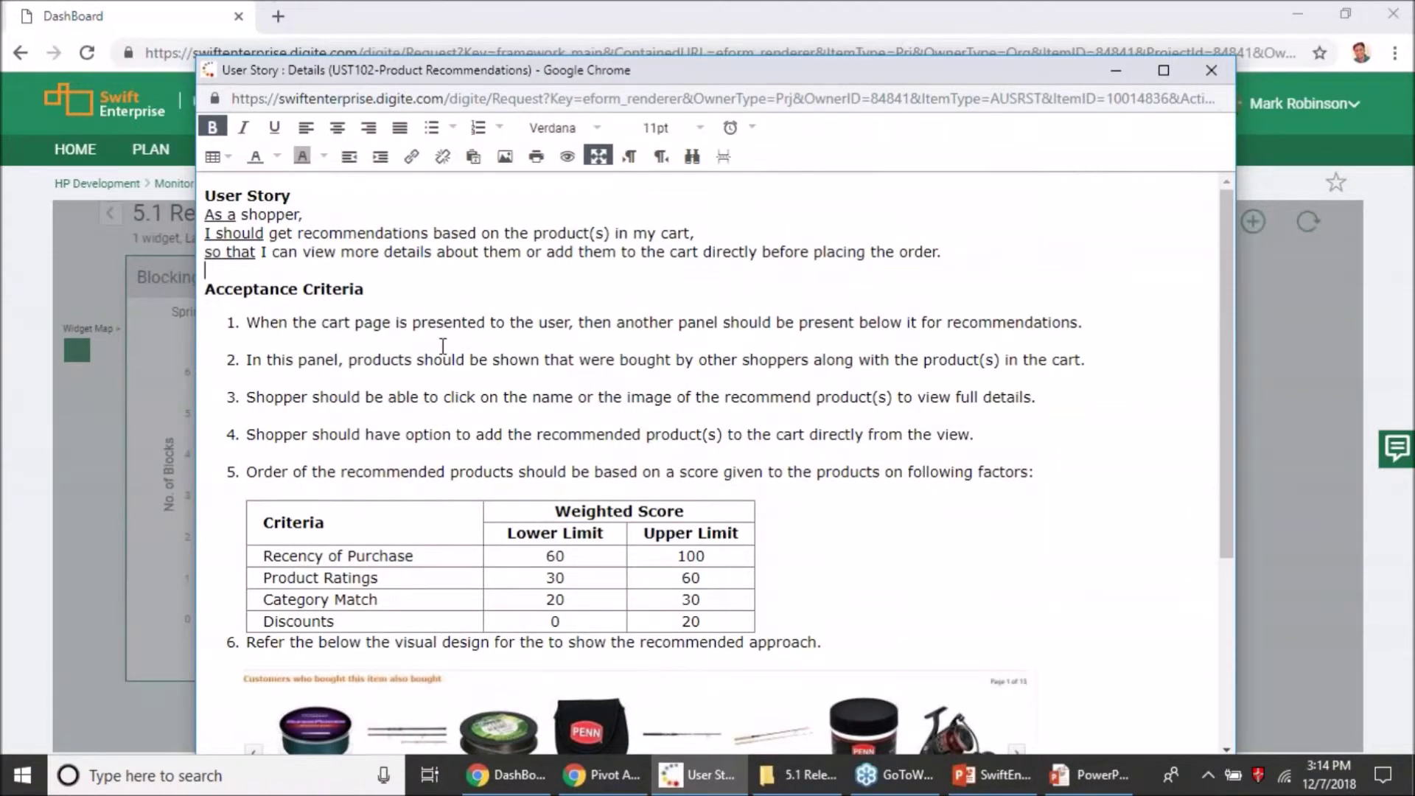
pyautogui.scroll(-2, 386, 390)
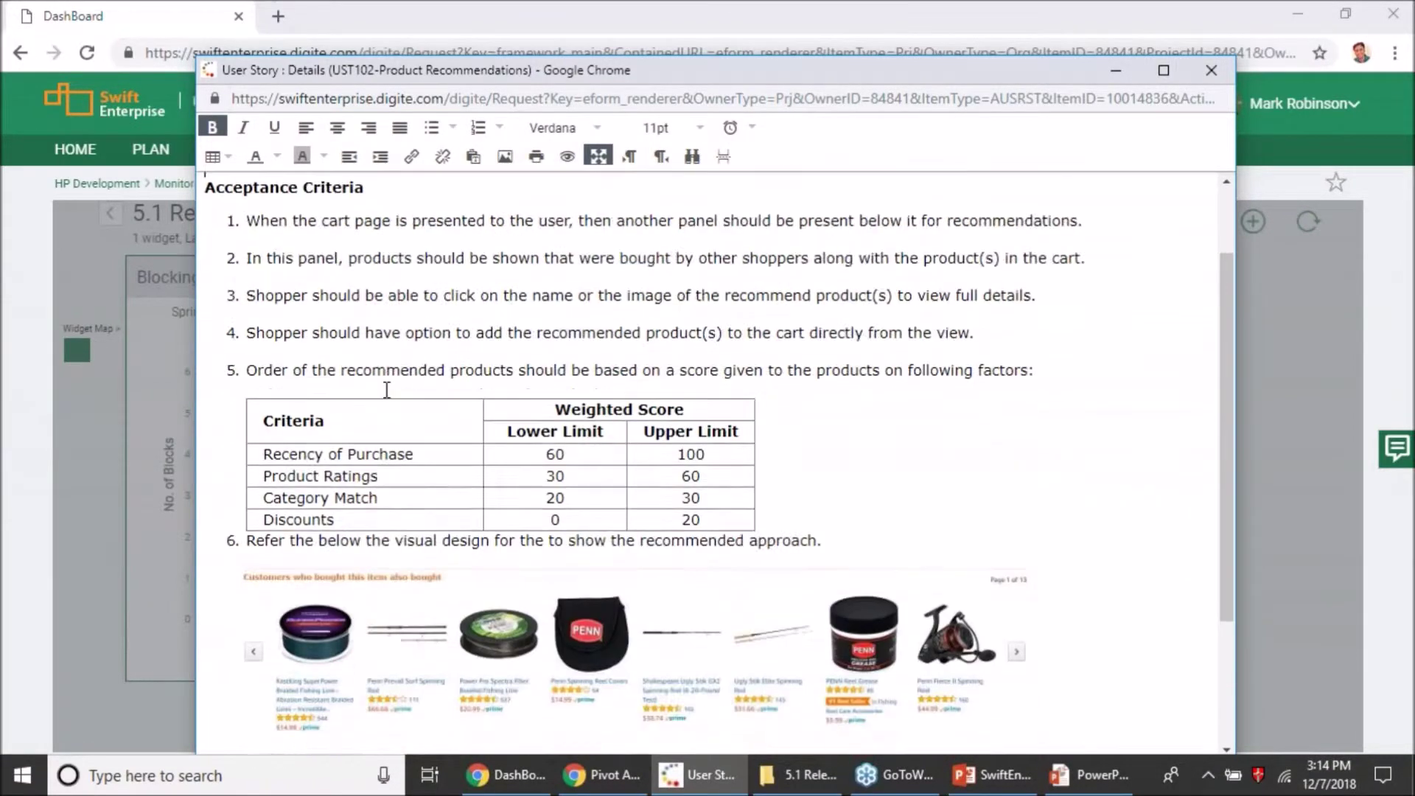
pyautogui.scroll(-2, 386, 390)
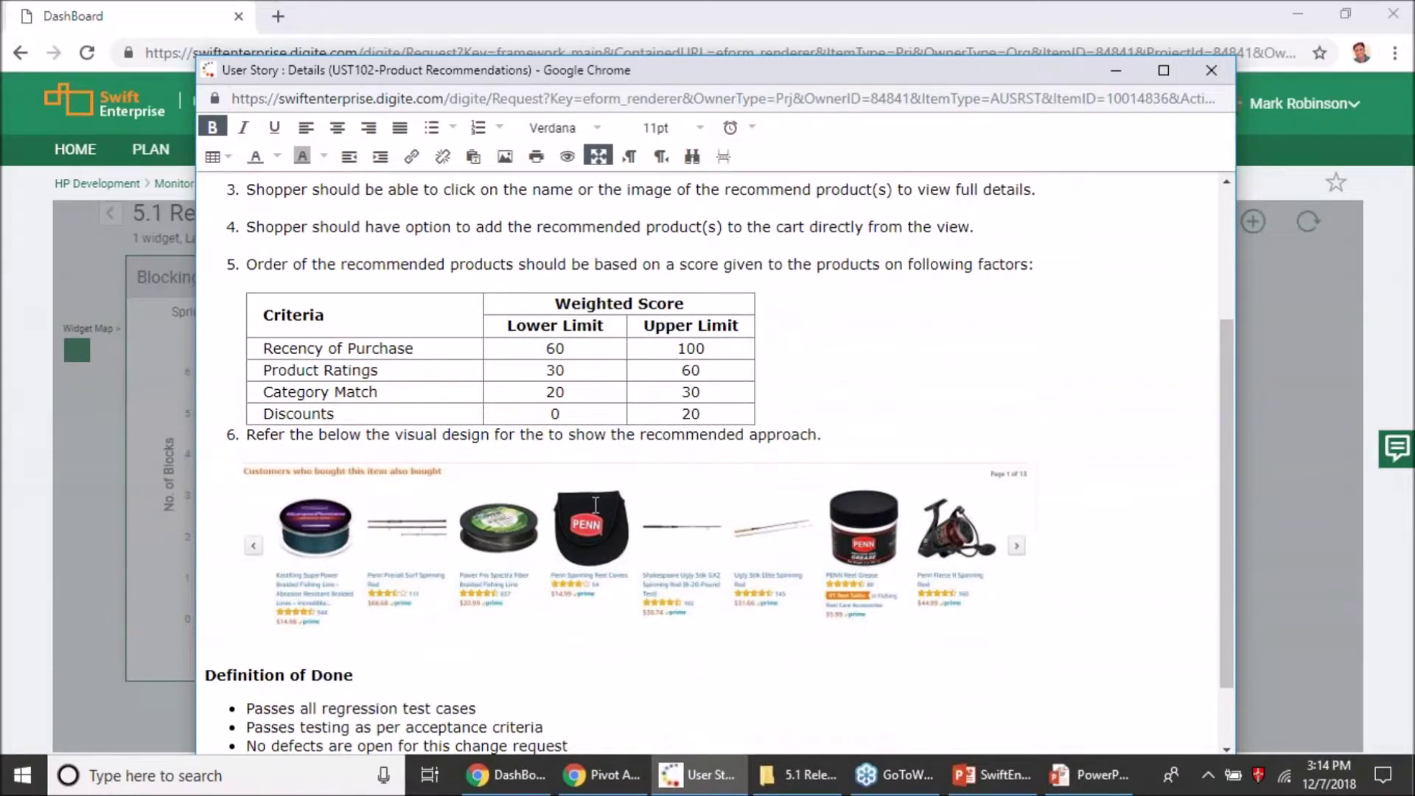
pyautogui.scroll(-2, 596, 505)
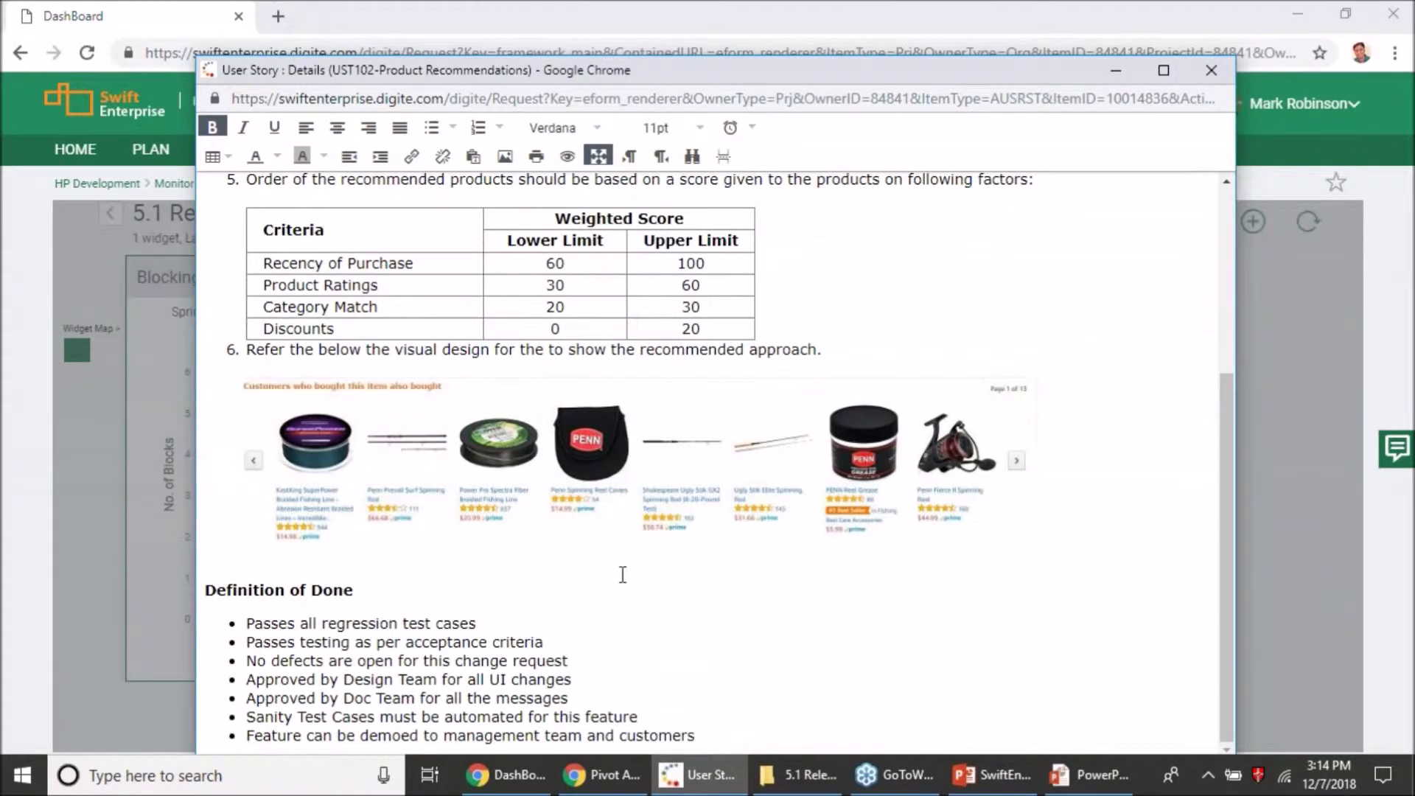
pyautogui.scroll(6, 632, 567)
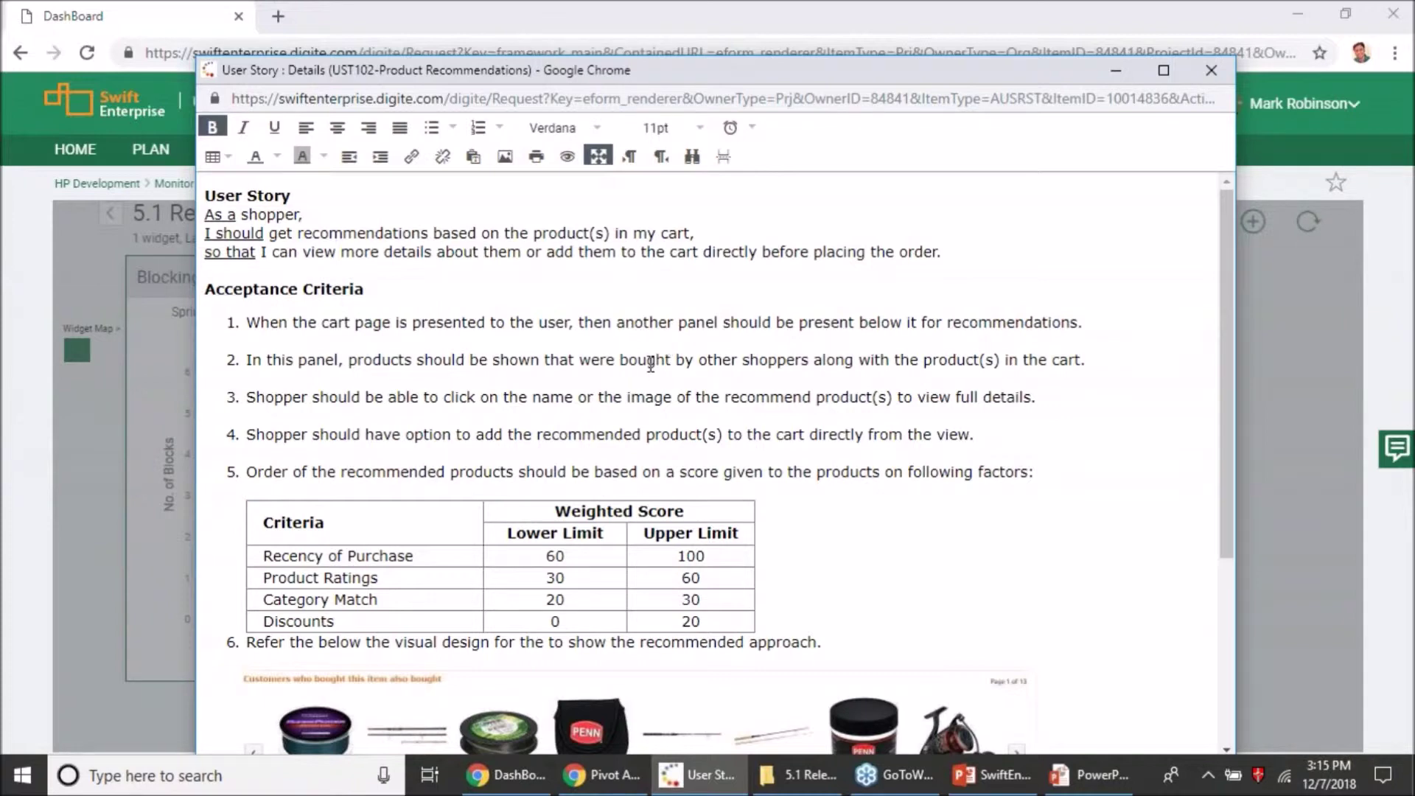
pyautogui.click(598, 157)
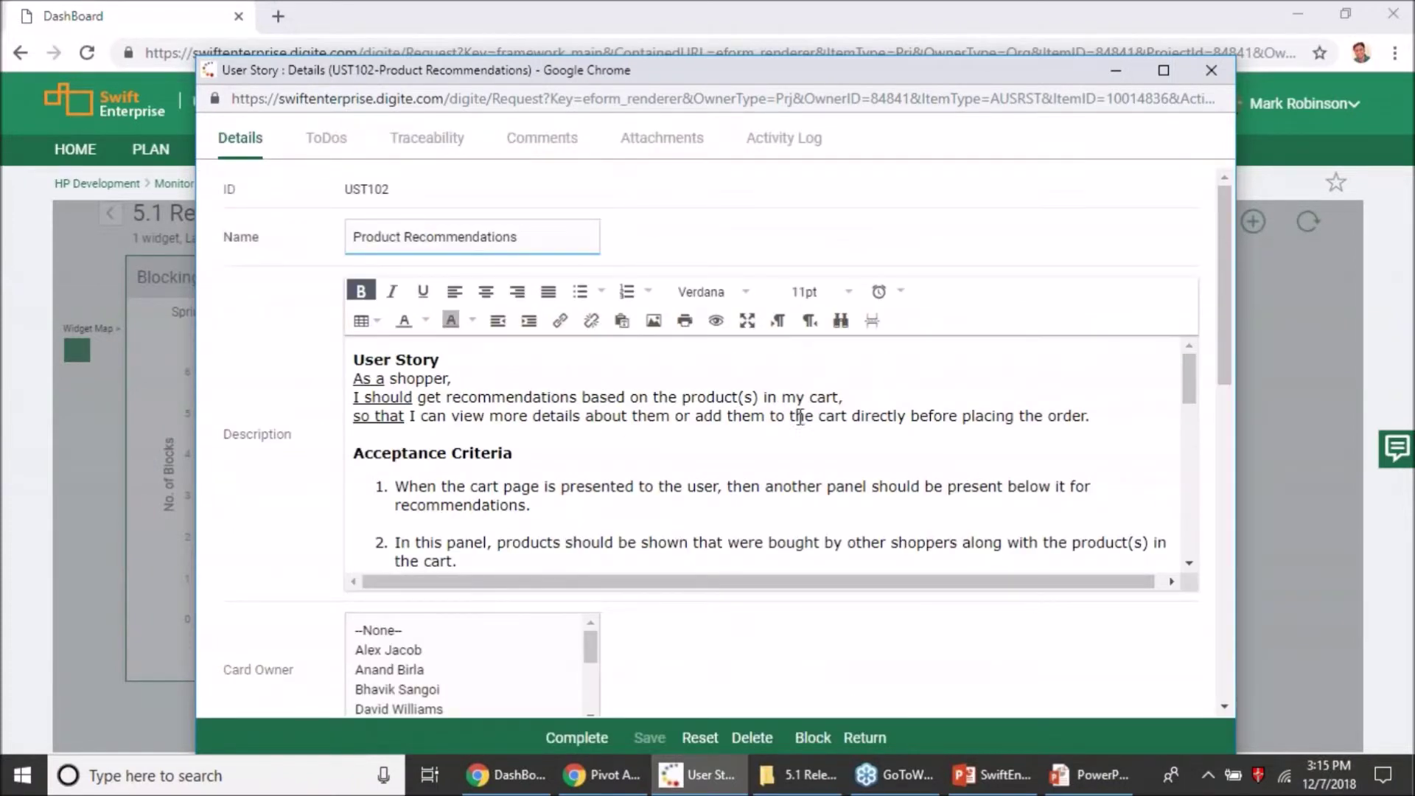
# Inspect the editor's bullet list, numbered list and date/time options without changing the description text
pyautogui.scroll(-15, 472, 447)
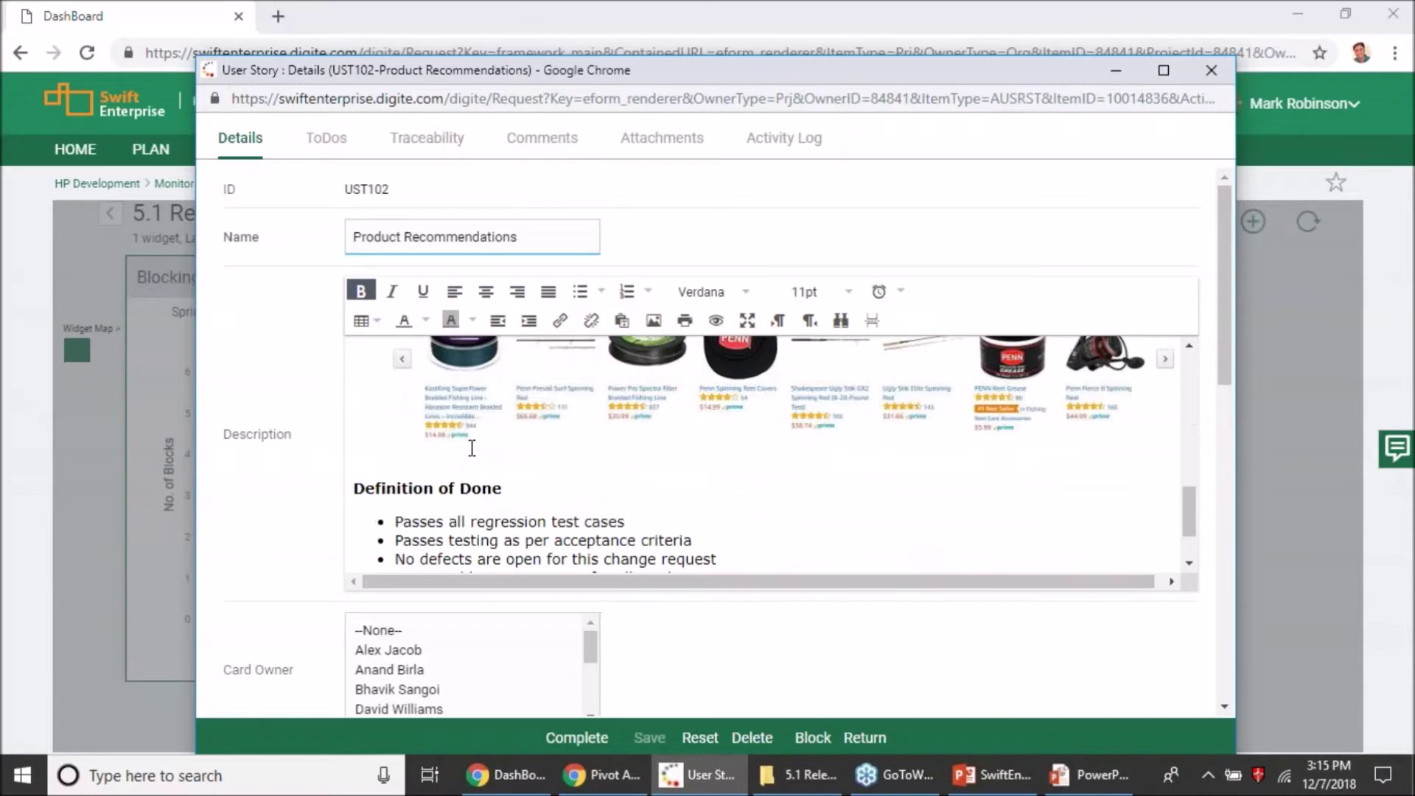
pyautogui.scroll(-3, 285, 467)
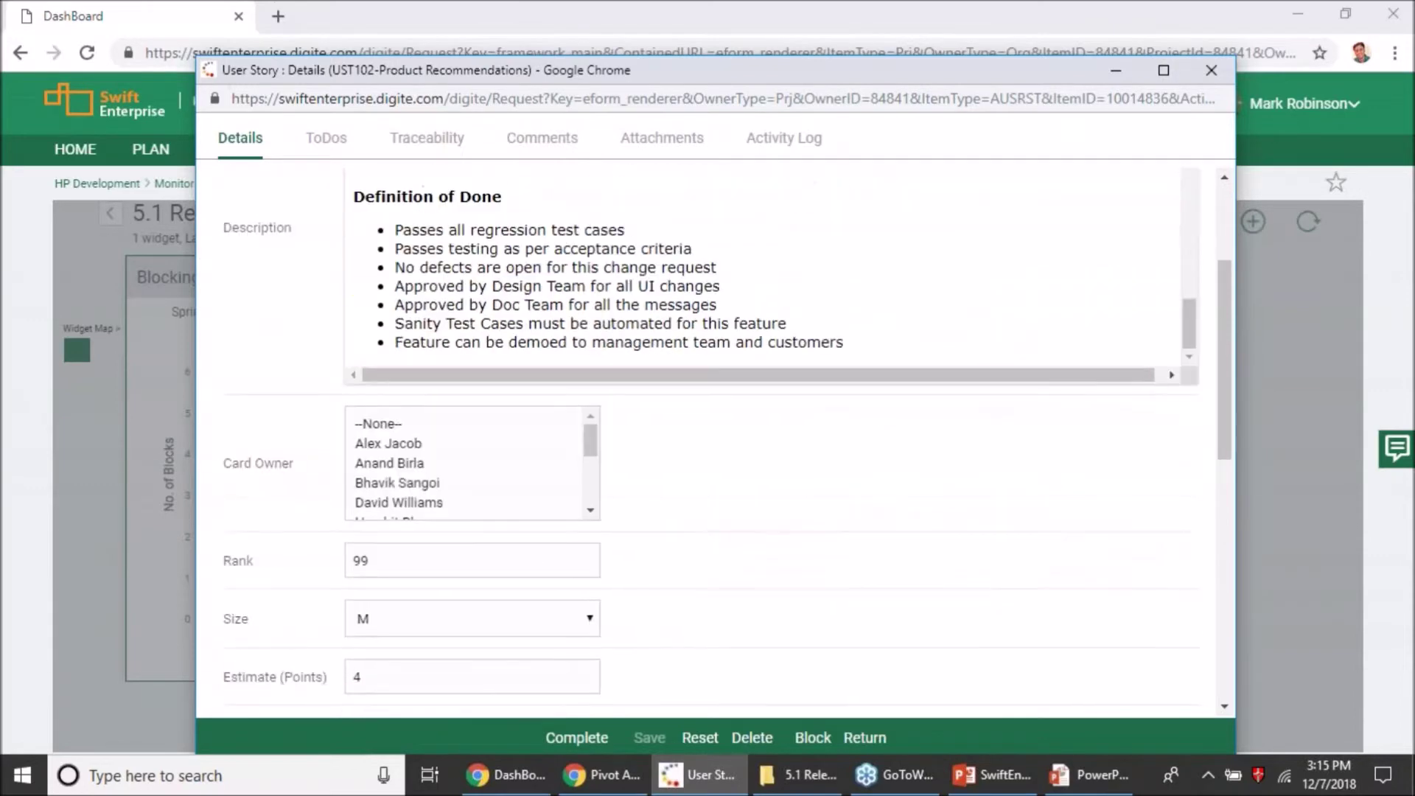
pyautogui.scroll(3, 638, 564)
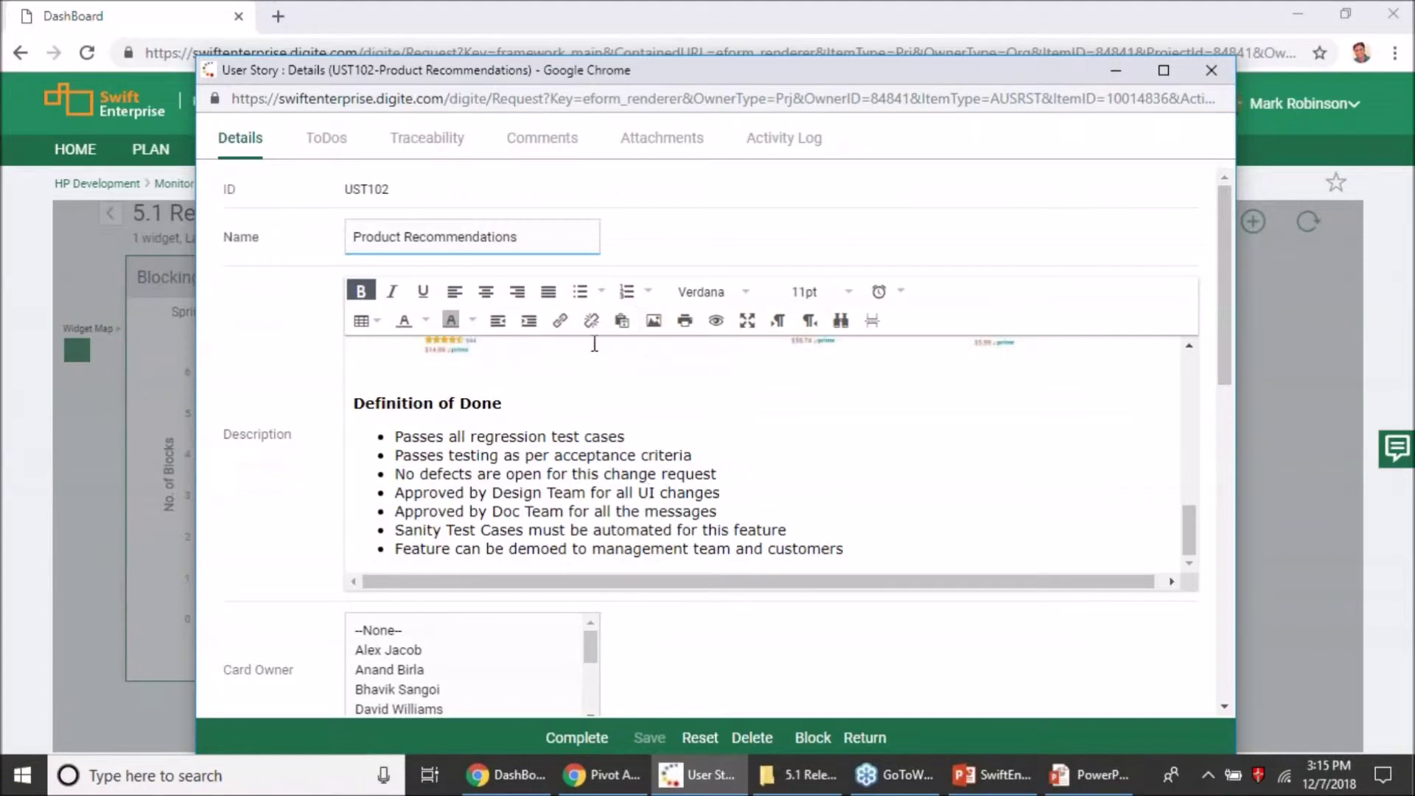
pyautogui.click(602, 293)
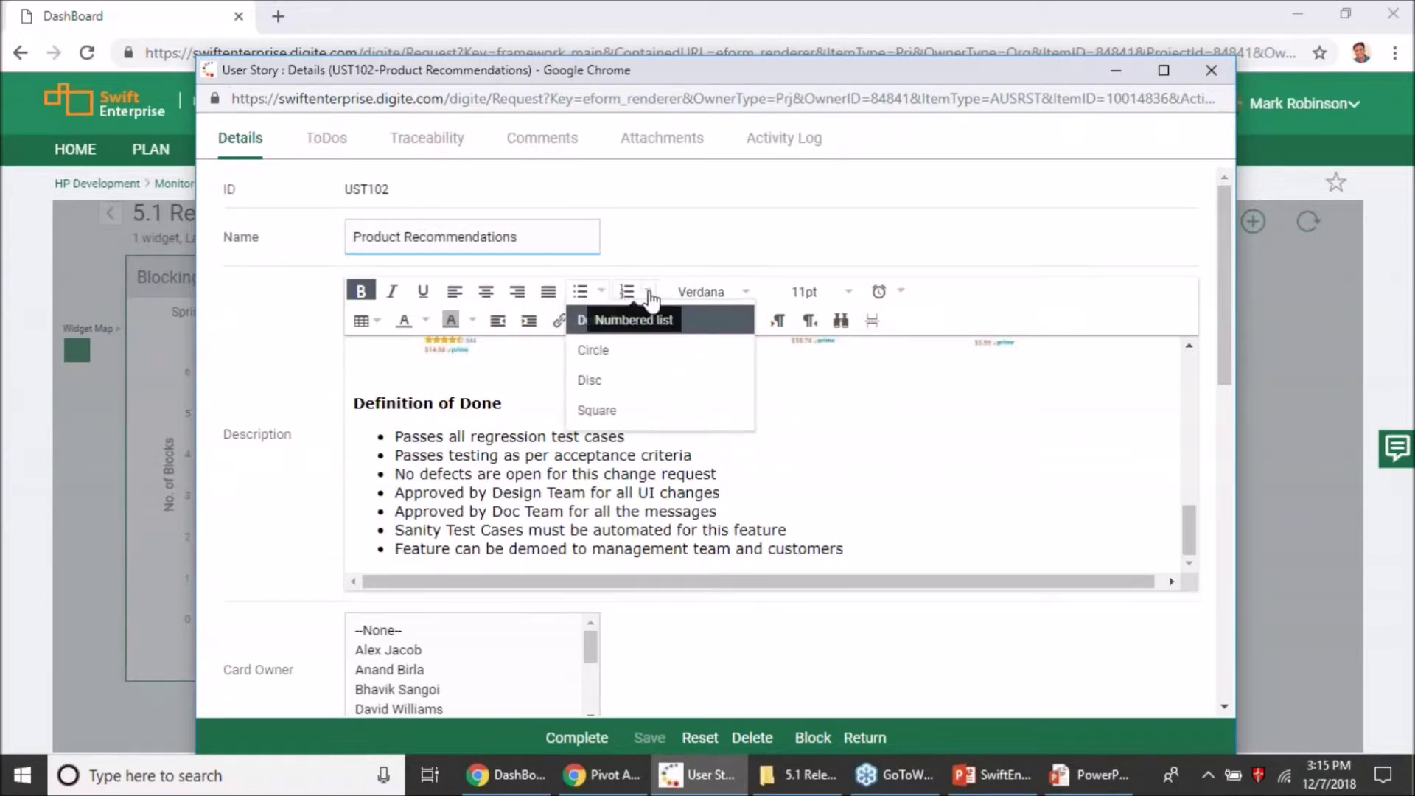
pyautogui.click(648, 291)
pyautogui.click(901, 292)
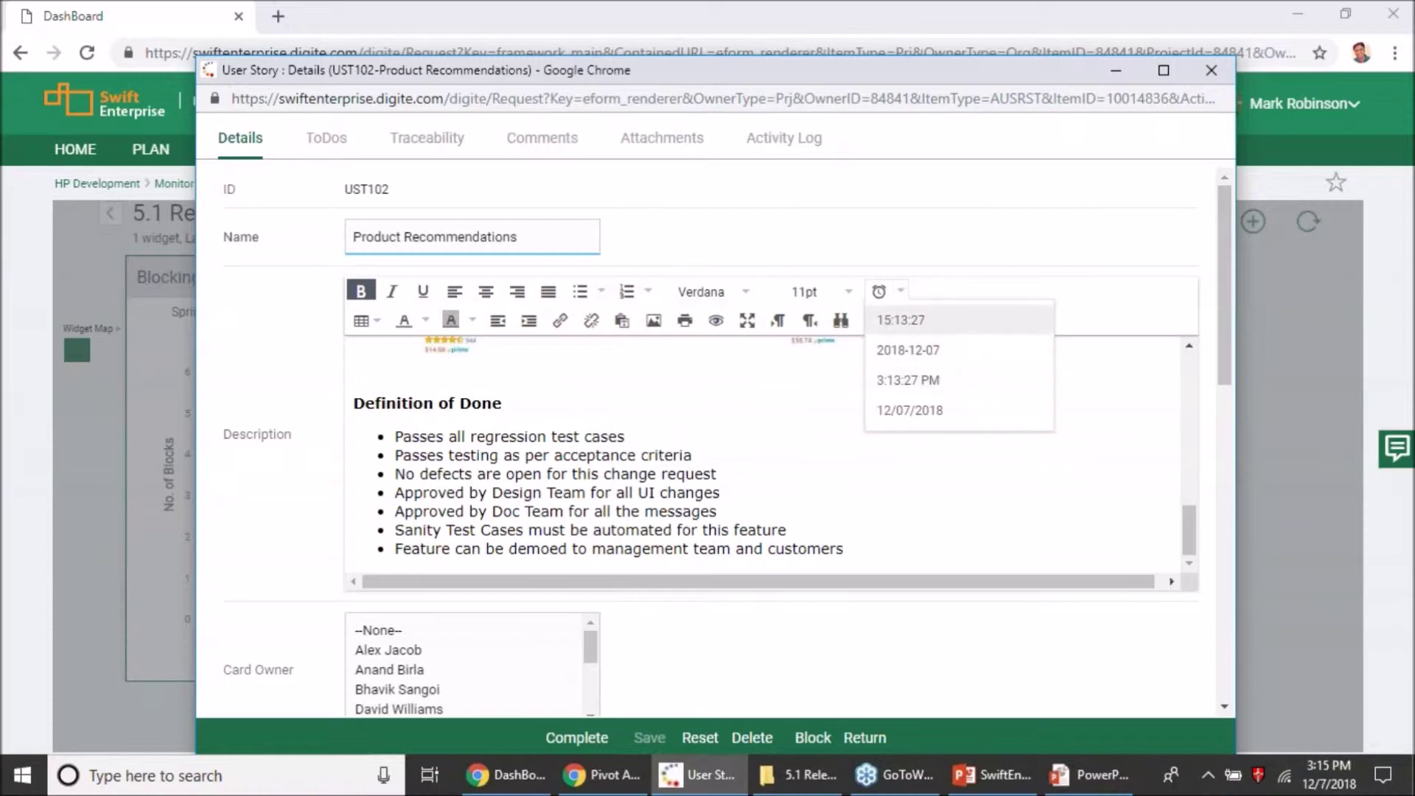
pyautogui.click(670, 427)
pyautogui.scroll(10, 702, 477)
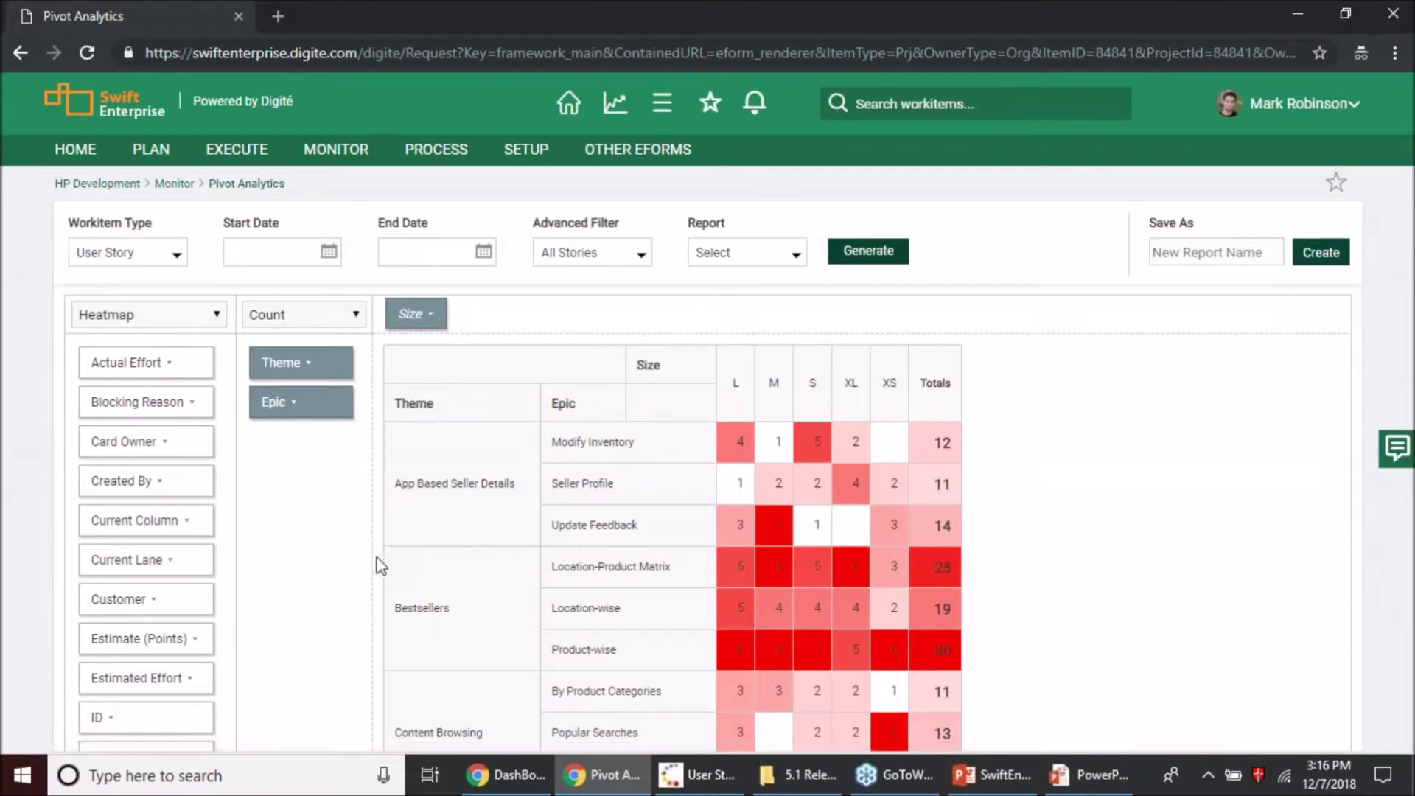
# Scroll through the Theme/Epic by Size heatmap to review the user story counts
pyautogui.scroll(-1, 342, 594)
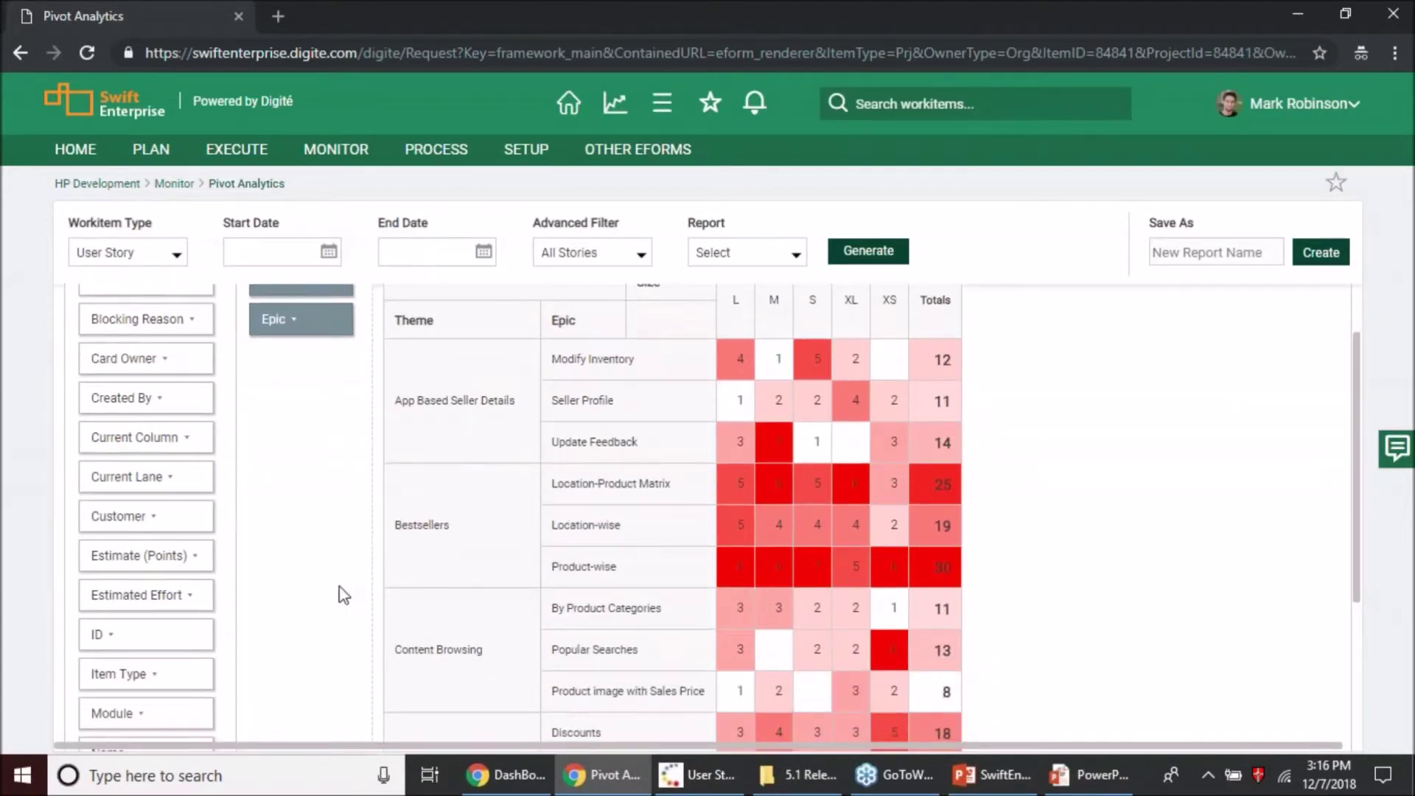
pyautogui.scroll(1, 343, 595)
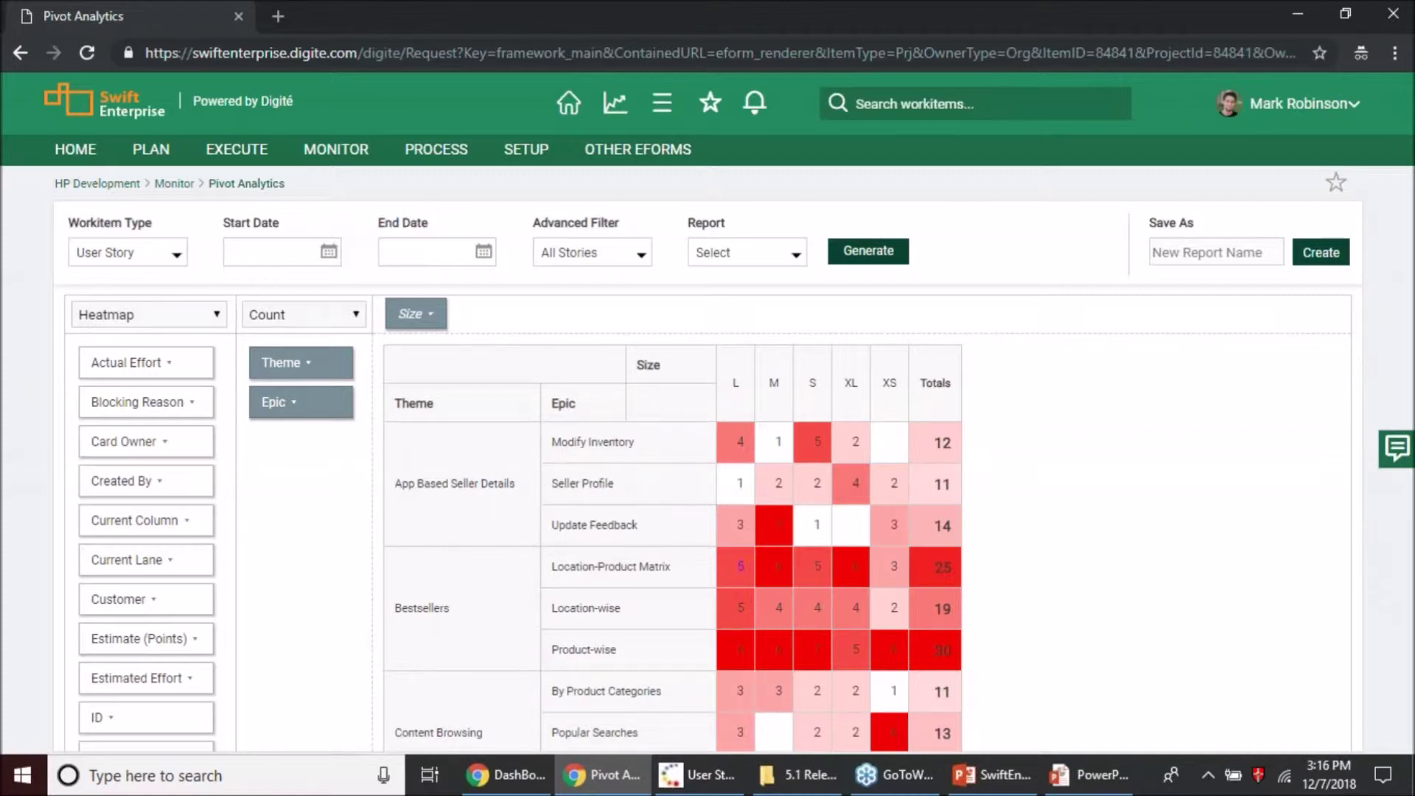
pyautogui.scroll(-1, 706, 553)
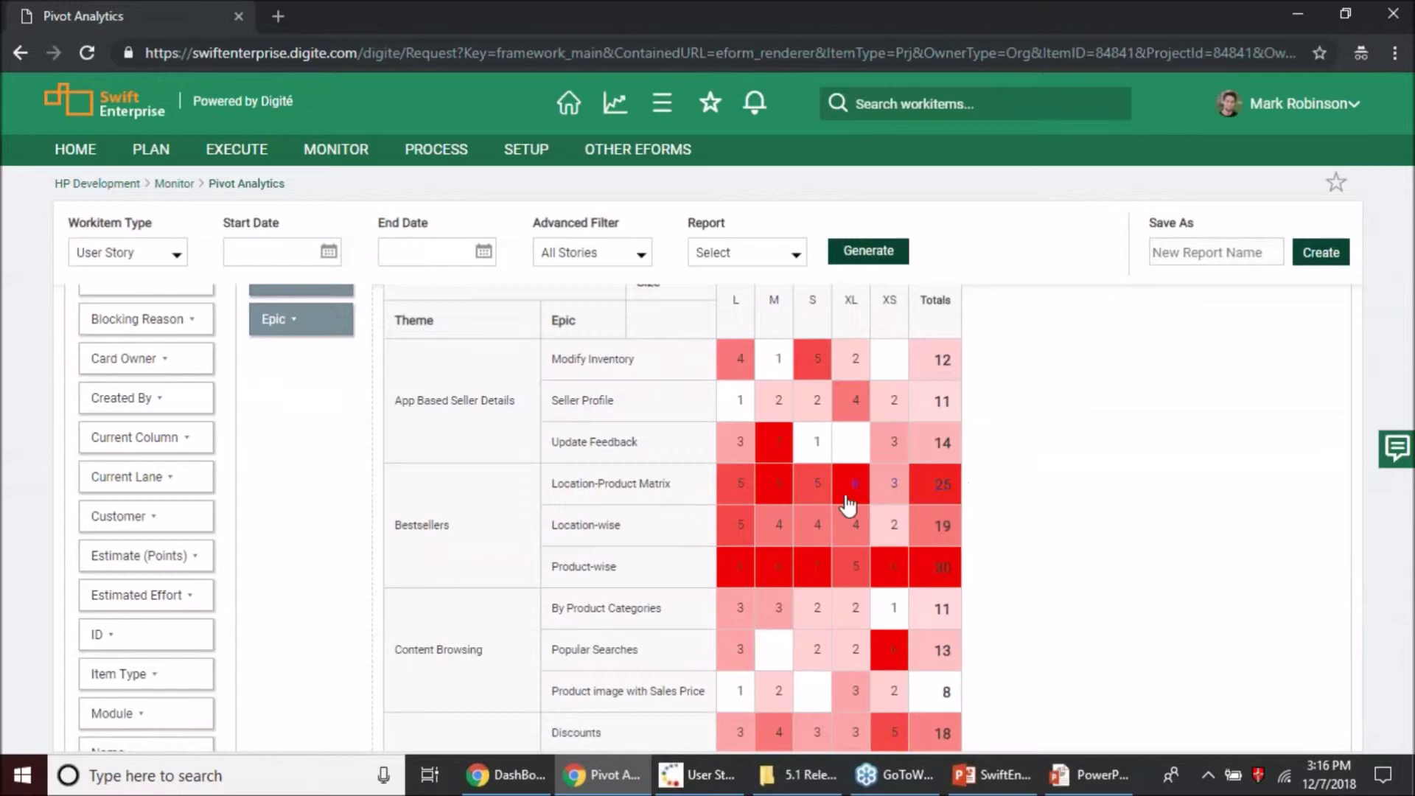
pyautogui.scroll(2, 846, 498)
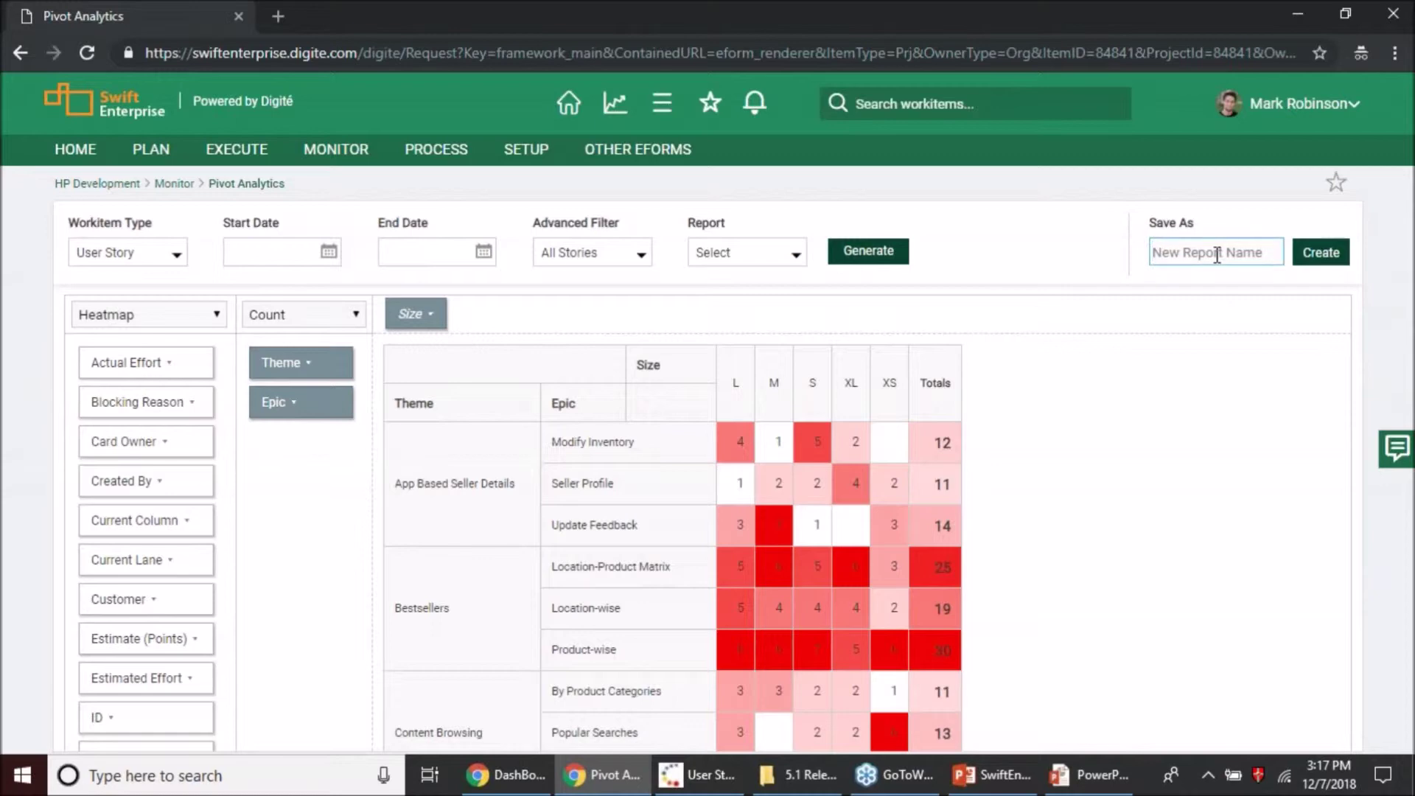
# Save the heatmap as report 'UST Break by Size' and confirm it in the report list
pyautogui.write('UST Break by Size')
pyautogui.click(1338, 271)
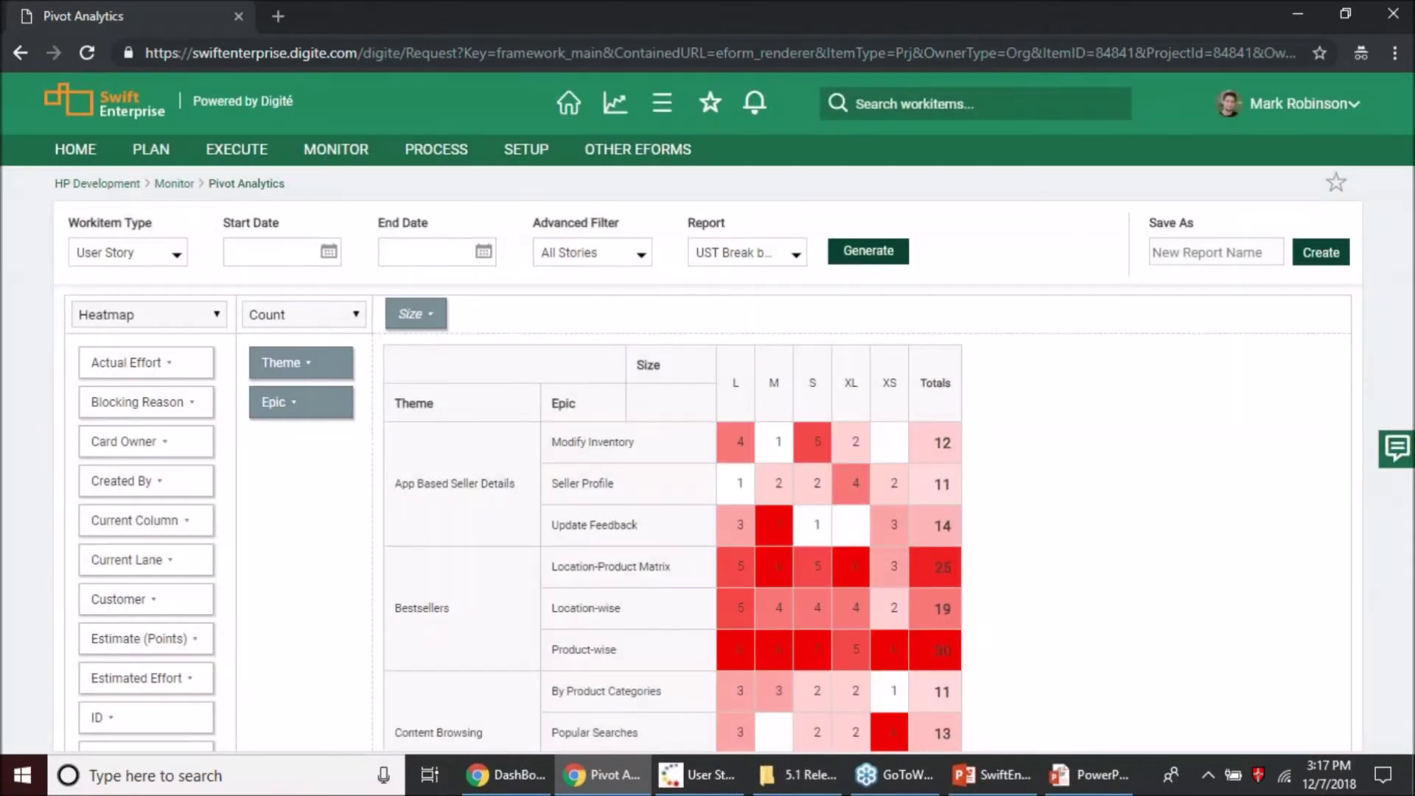
pyautogui.click(796, 255)
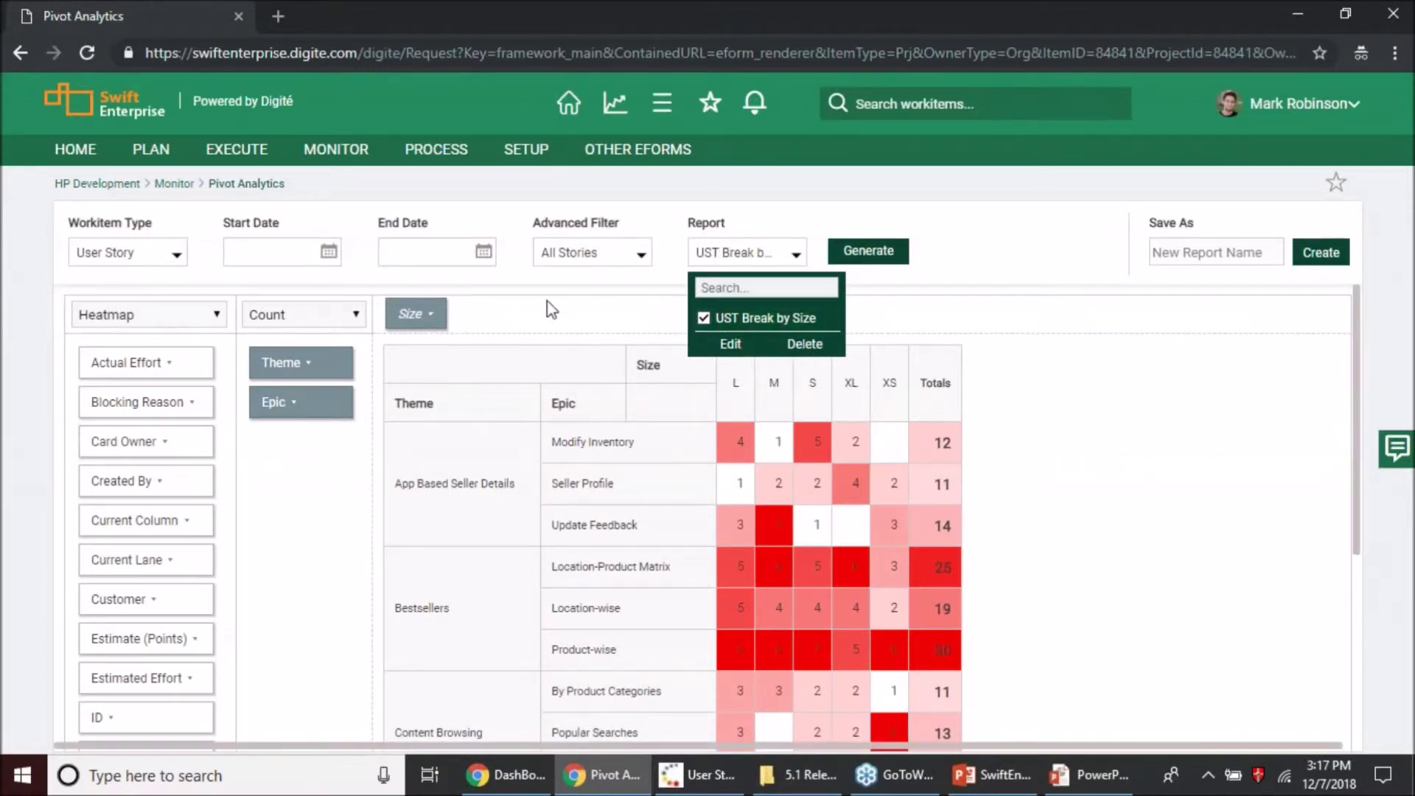
# Clear the loaded report and pivot story counts by Module rows against Customer columns
pyautogui.click(705, 321)
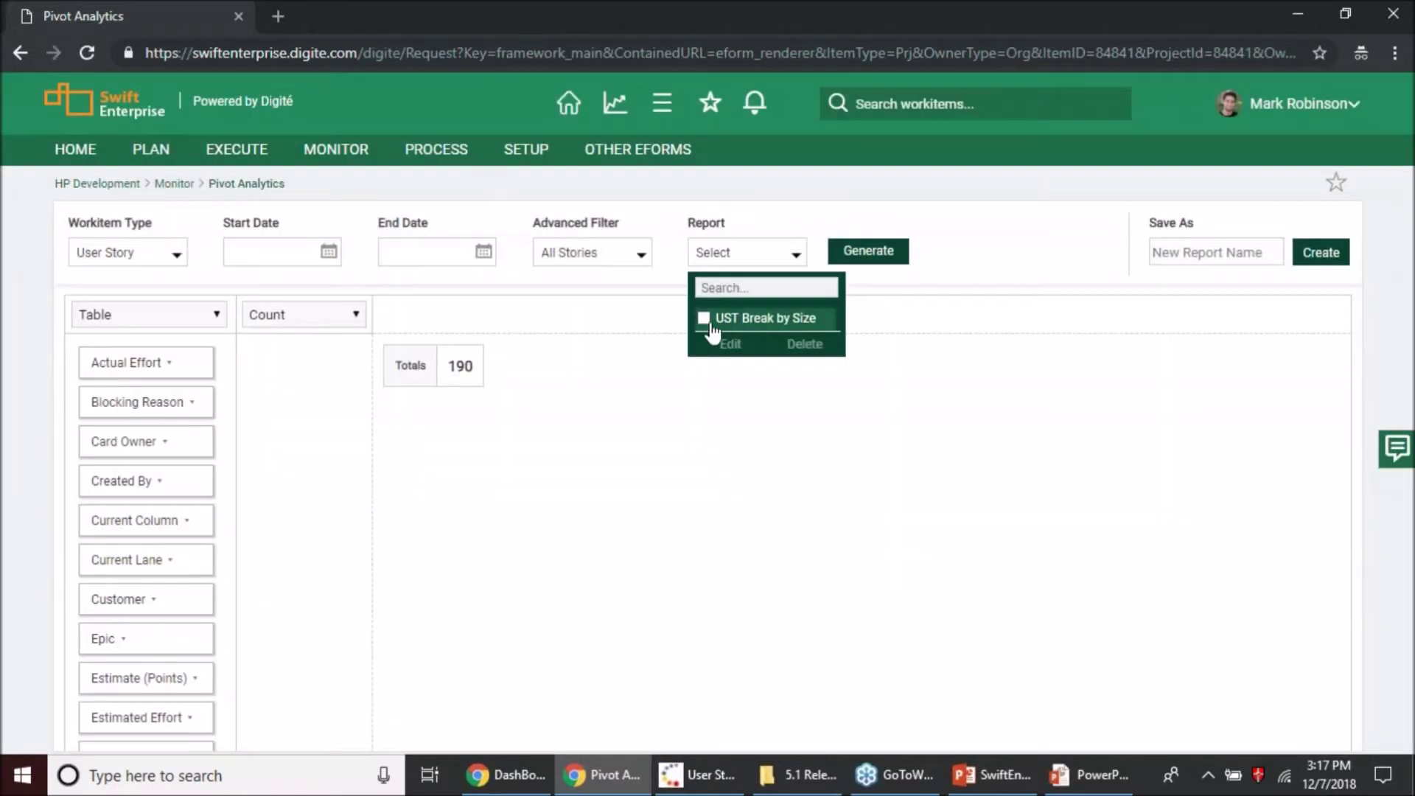
pyautogui.click(875, 508)
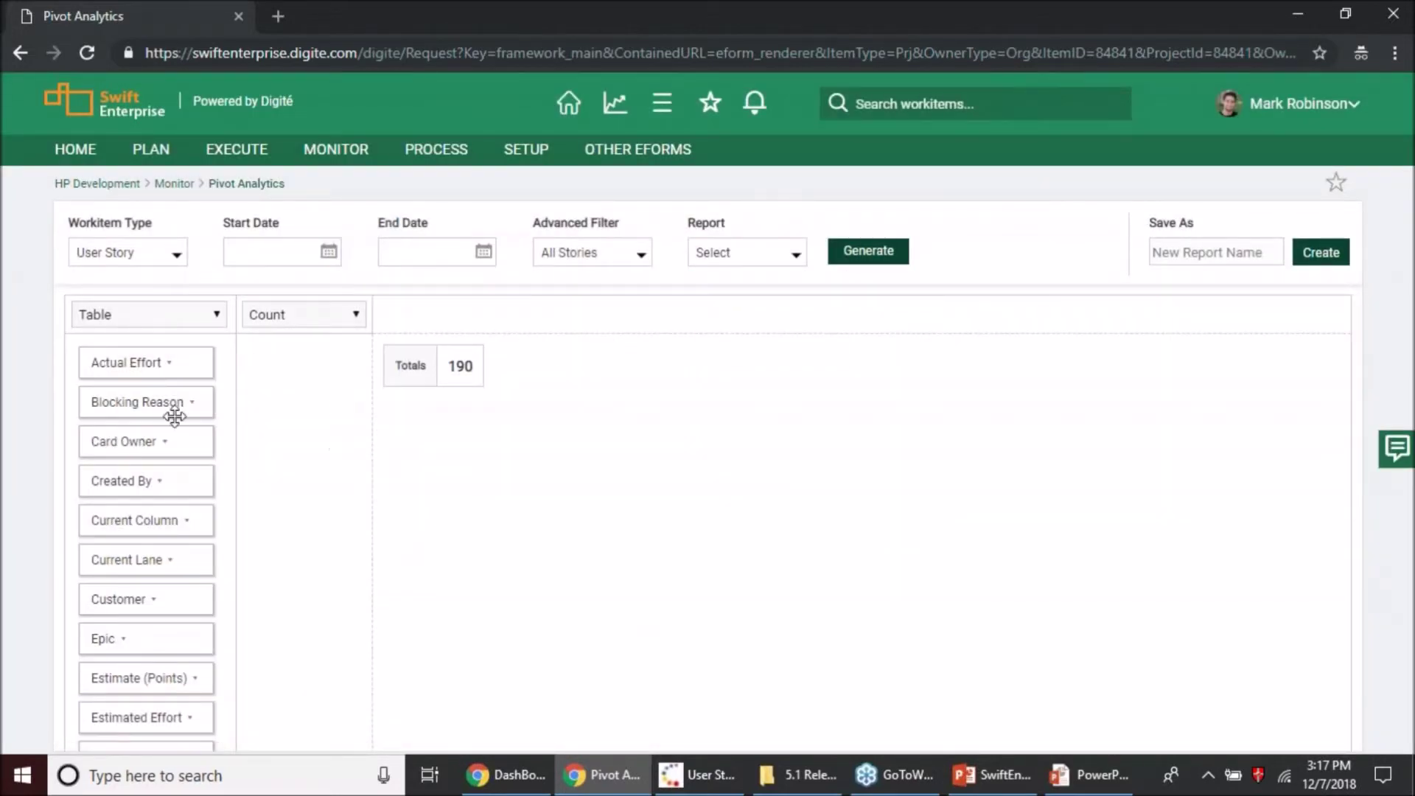
pyautogui.scroll(-2, 177, 560)
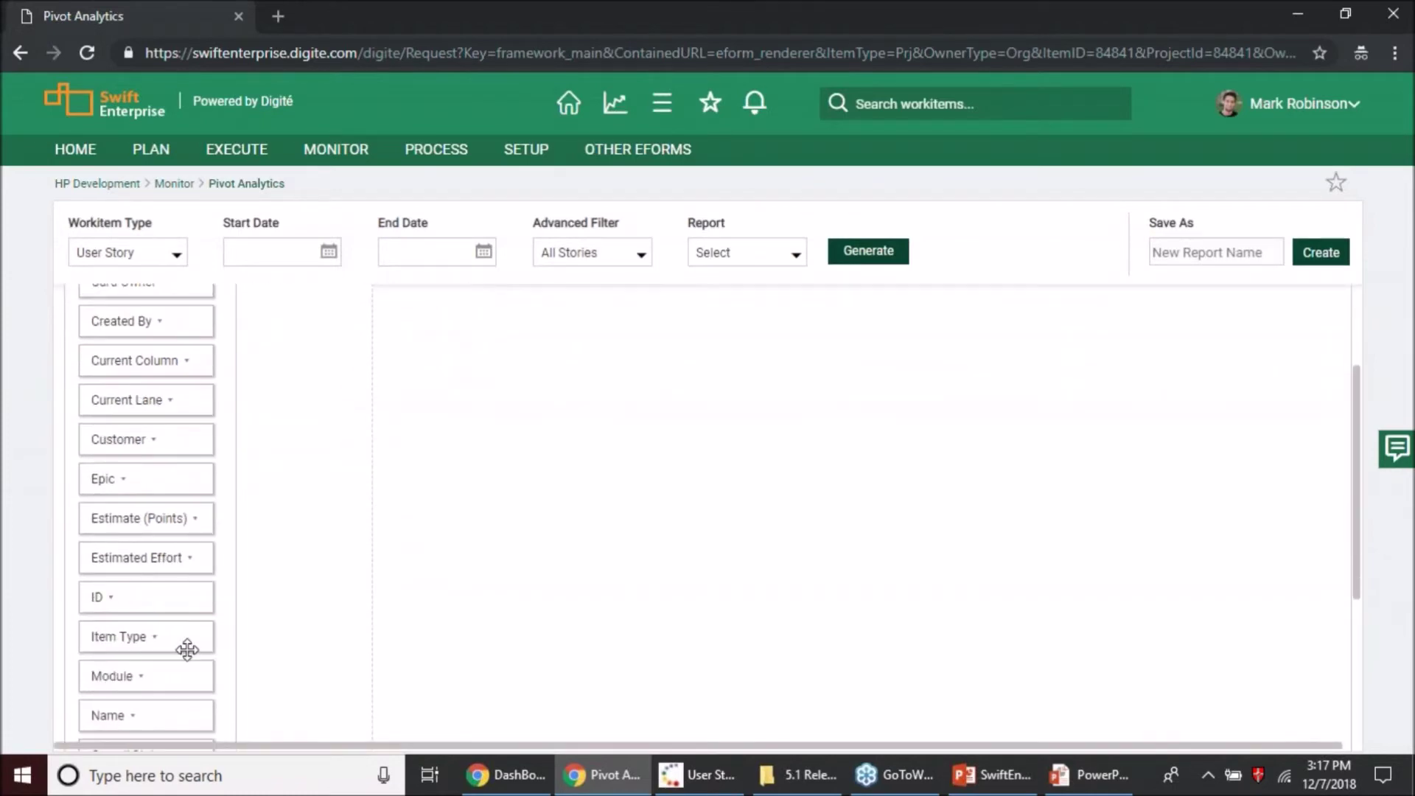
pyautogui.moveTo(198, 673); pyautogui.dragTo(285, 537)
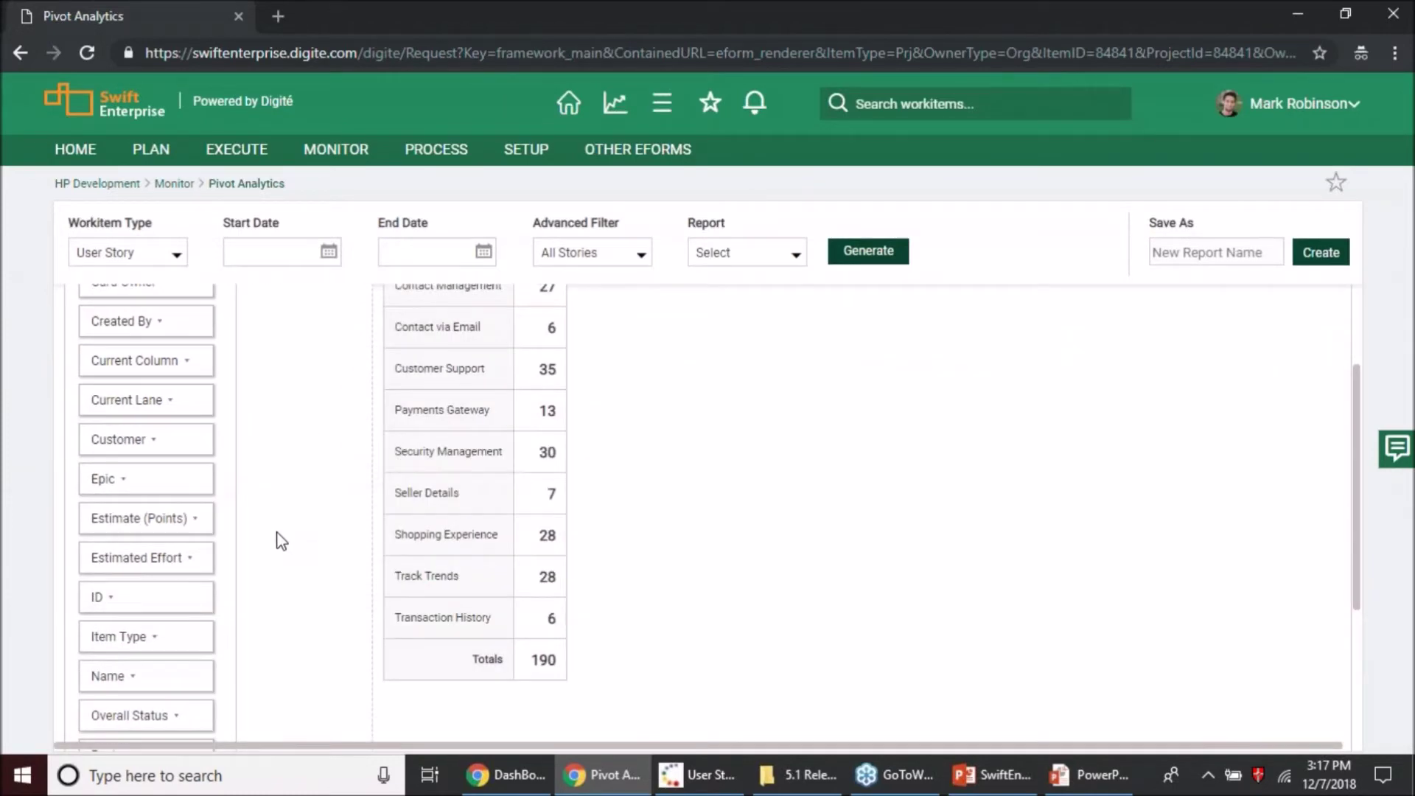
pyautogui.scroll(-1, 148, 656)
pyautogui.scroll(-2, 176, 667)
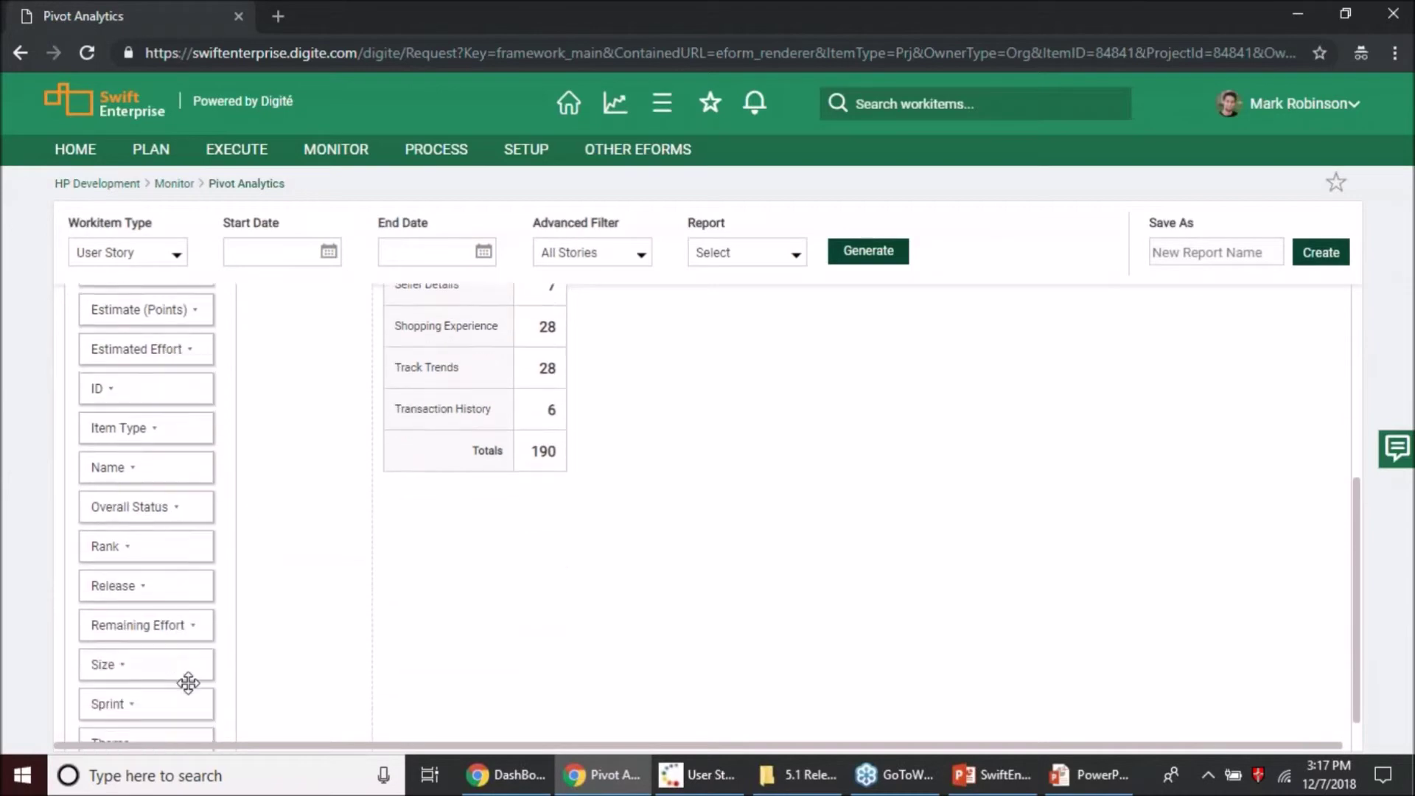
pyautogui.scroll(1, 221, 674)
pyautogui.scroll(3, 222, 677)
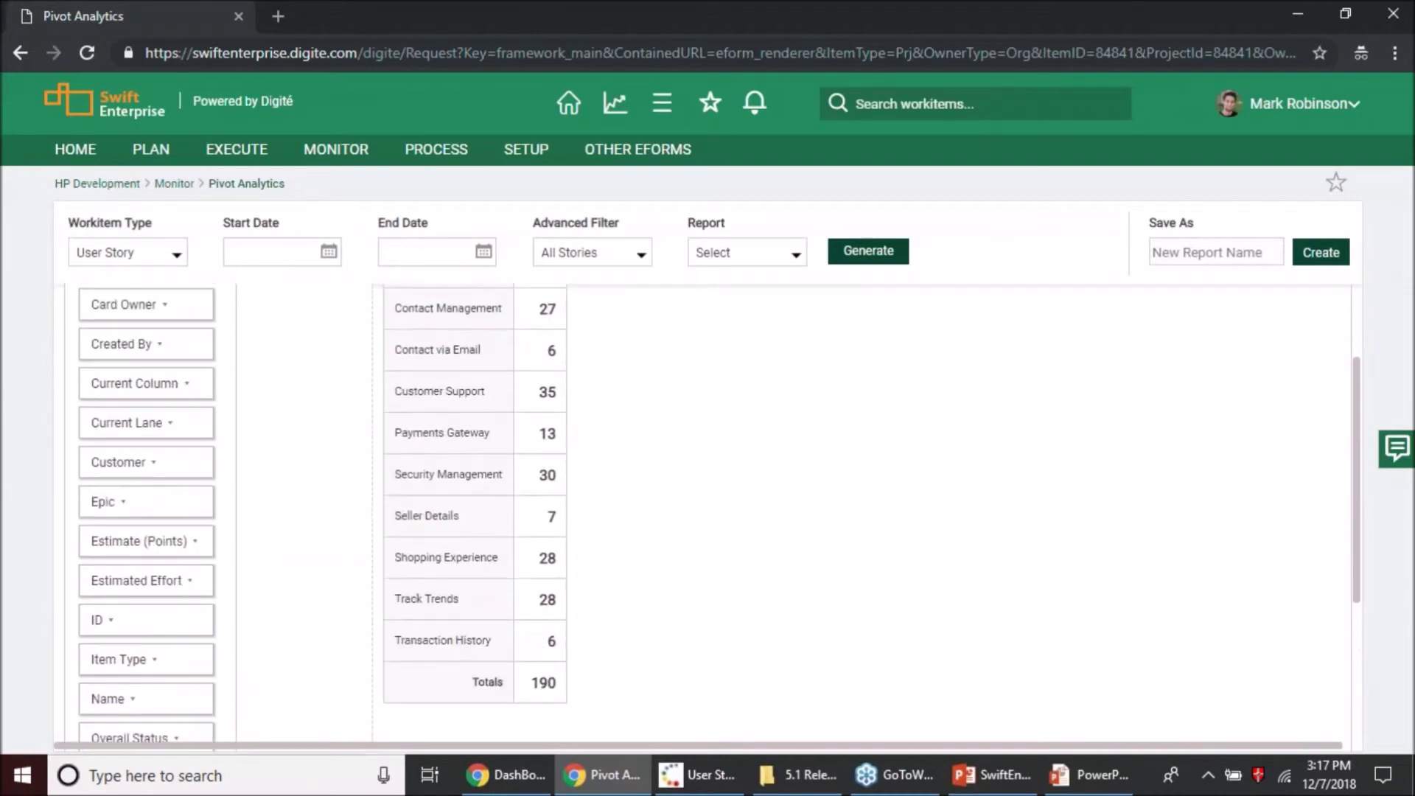
pyautogui.moveTo(129, 456); pyautogui.dragTo(426, 302)
pyautogui.scroll(1, 324, 399)
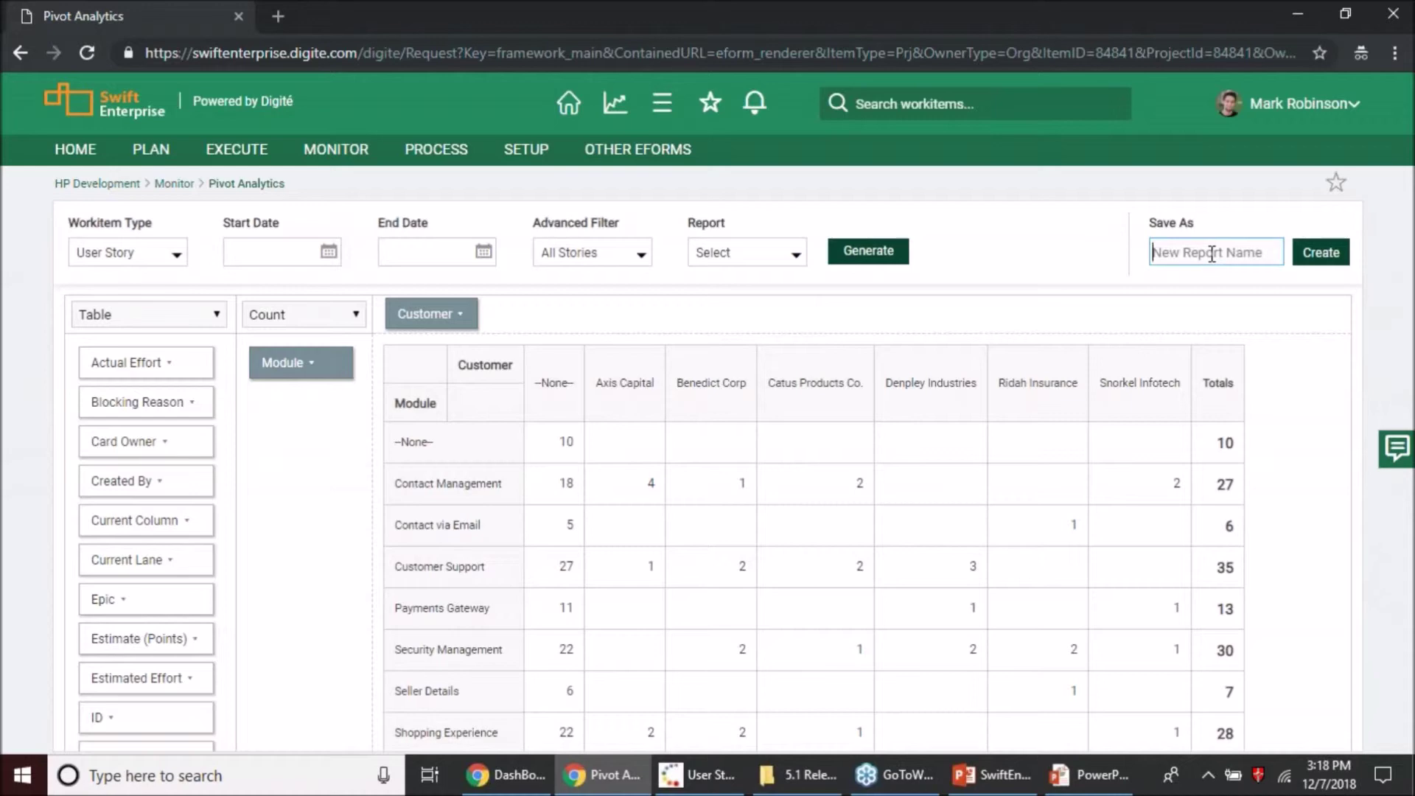
# Save the Module by Customer layout as the report 'UST Module Breakup'
pyautogui.write('Mod')
pyautogui.hotkey('ctrl', 'a')
pyautogui.write('UST Module')
pyautogui.write('Breakup')
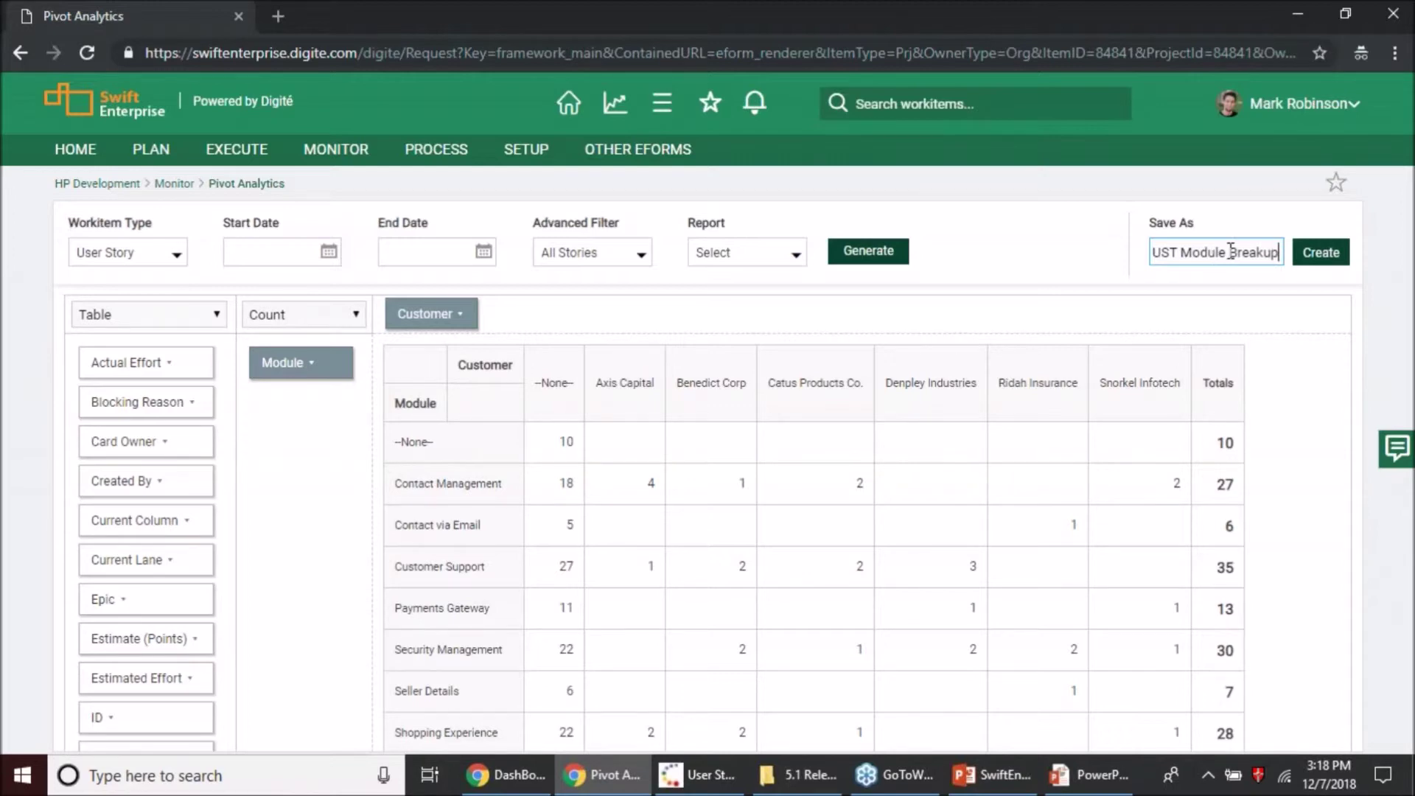
pyautogui.click(1327, 251)
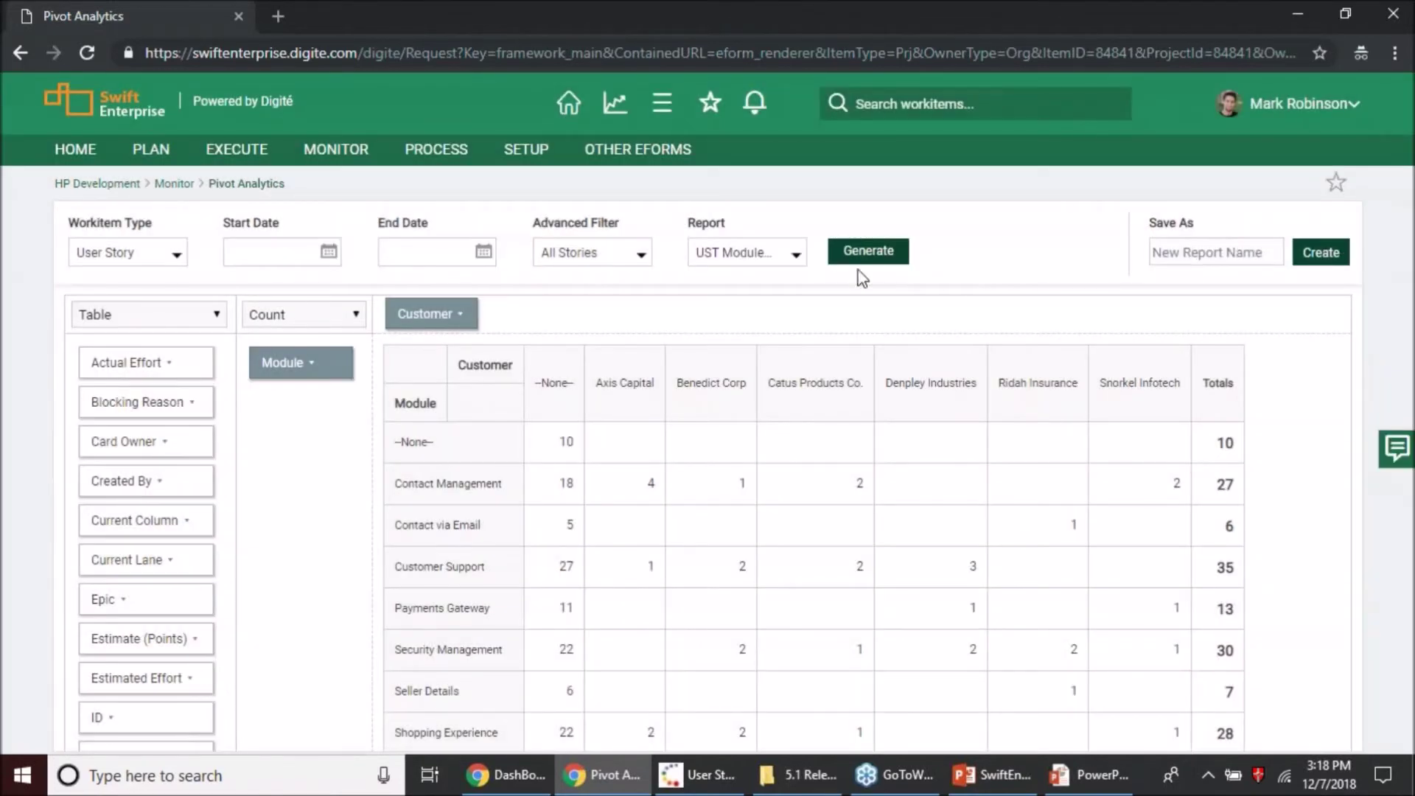
# Load the saved 'UST Break by Size' report from the report list
pyautogui.click(798, 255)
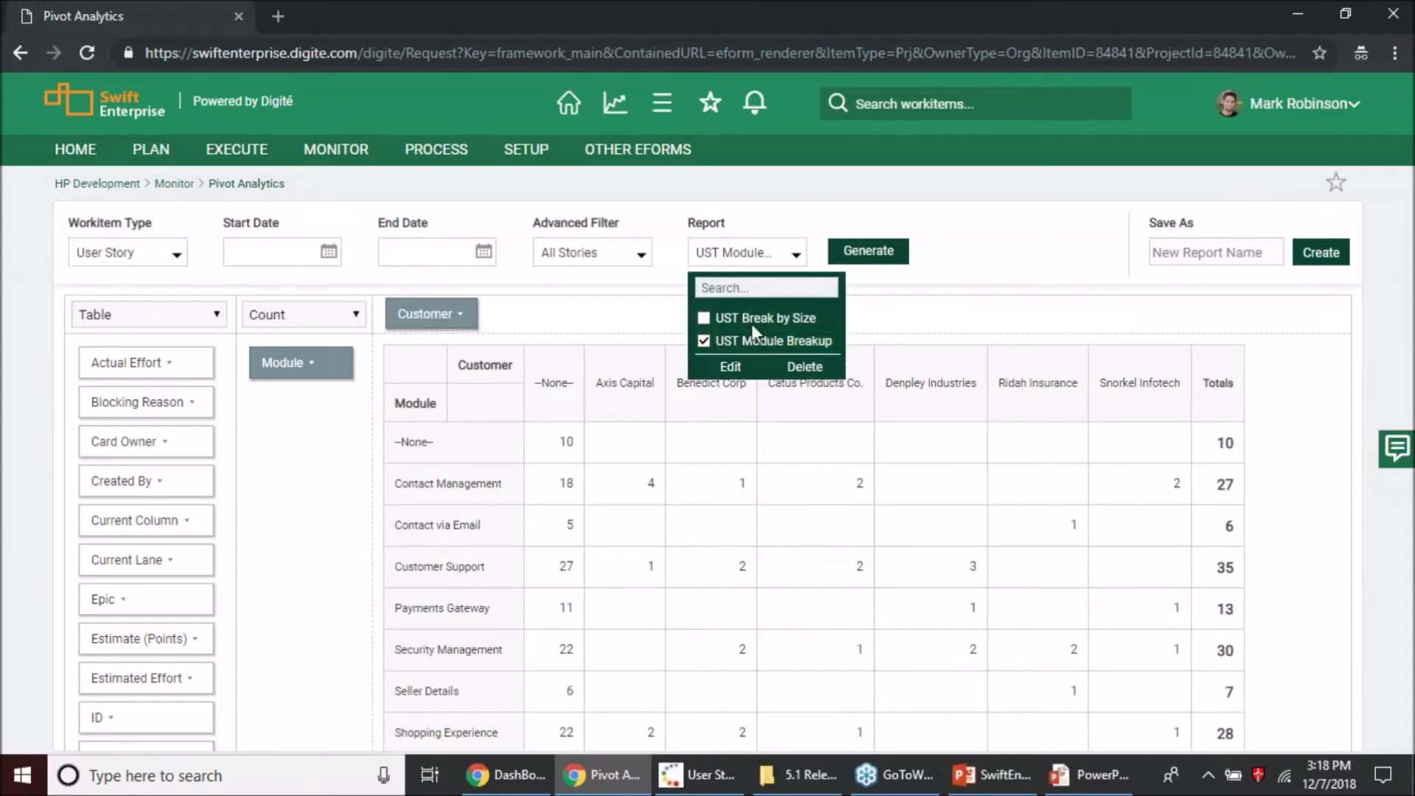
pyautogui.click(721, 318)
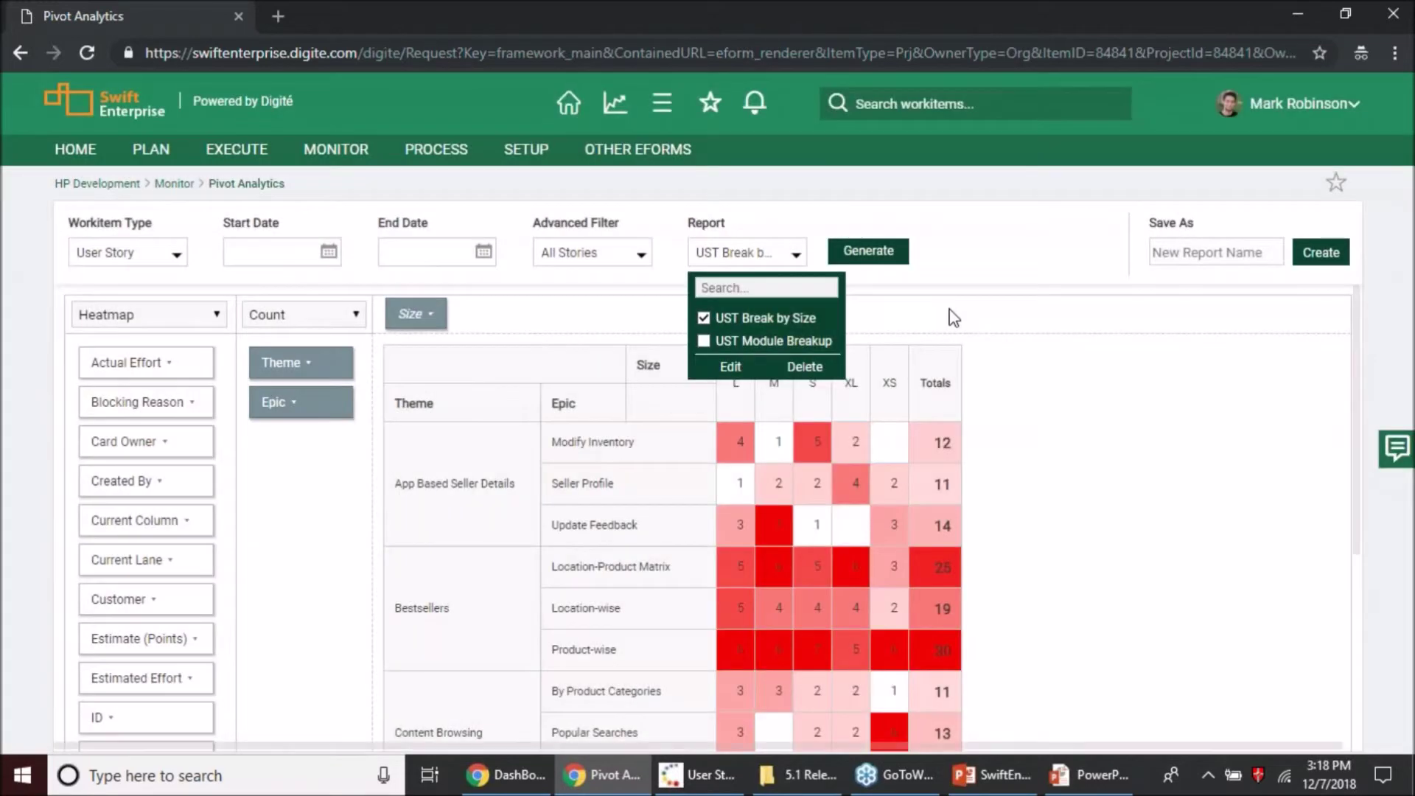
pyautogui.click(992, 324)
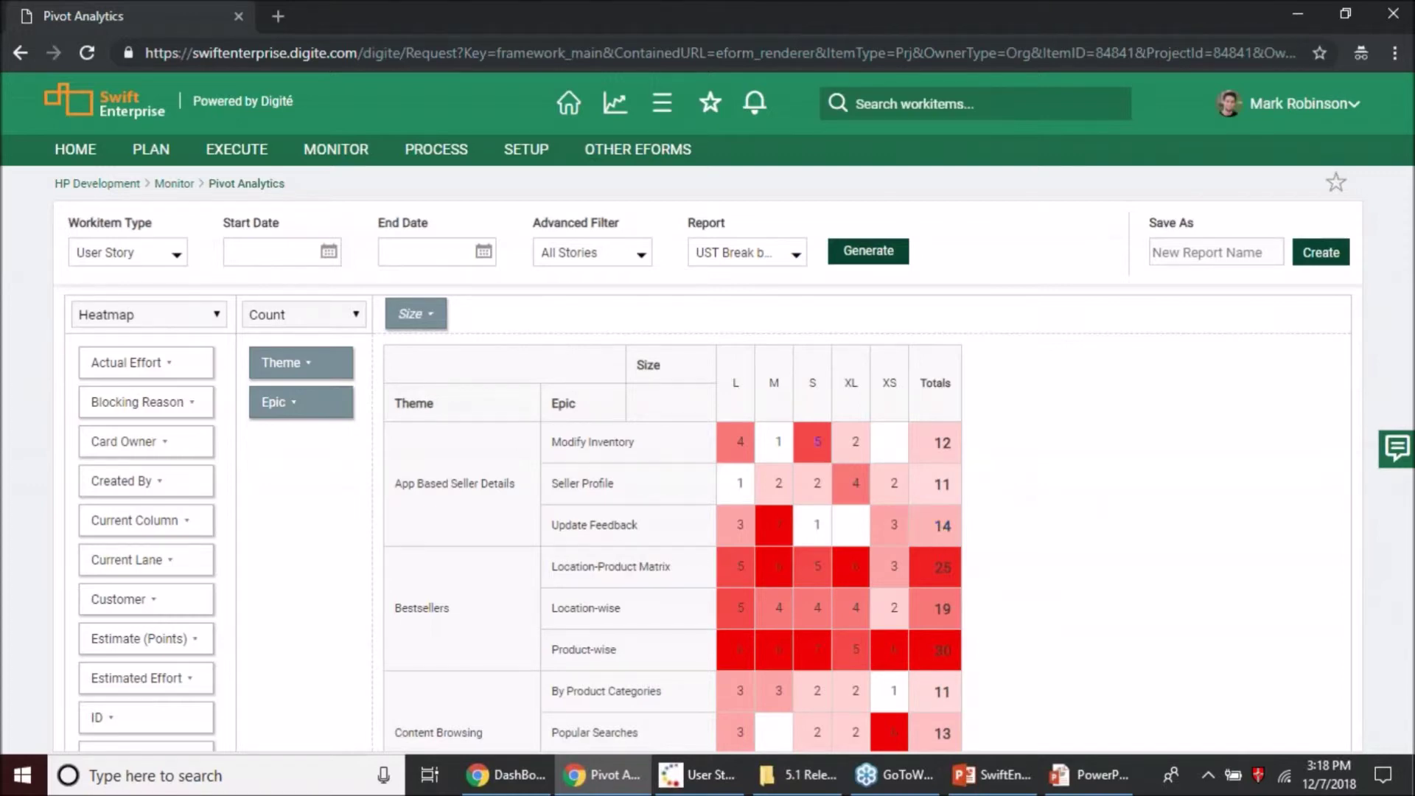
# Change the heatmap aggregator from Count to Sum of Estimate (Points), drilling into the 5 and 33.00 cells
pyautogui.click(817, 442)
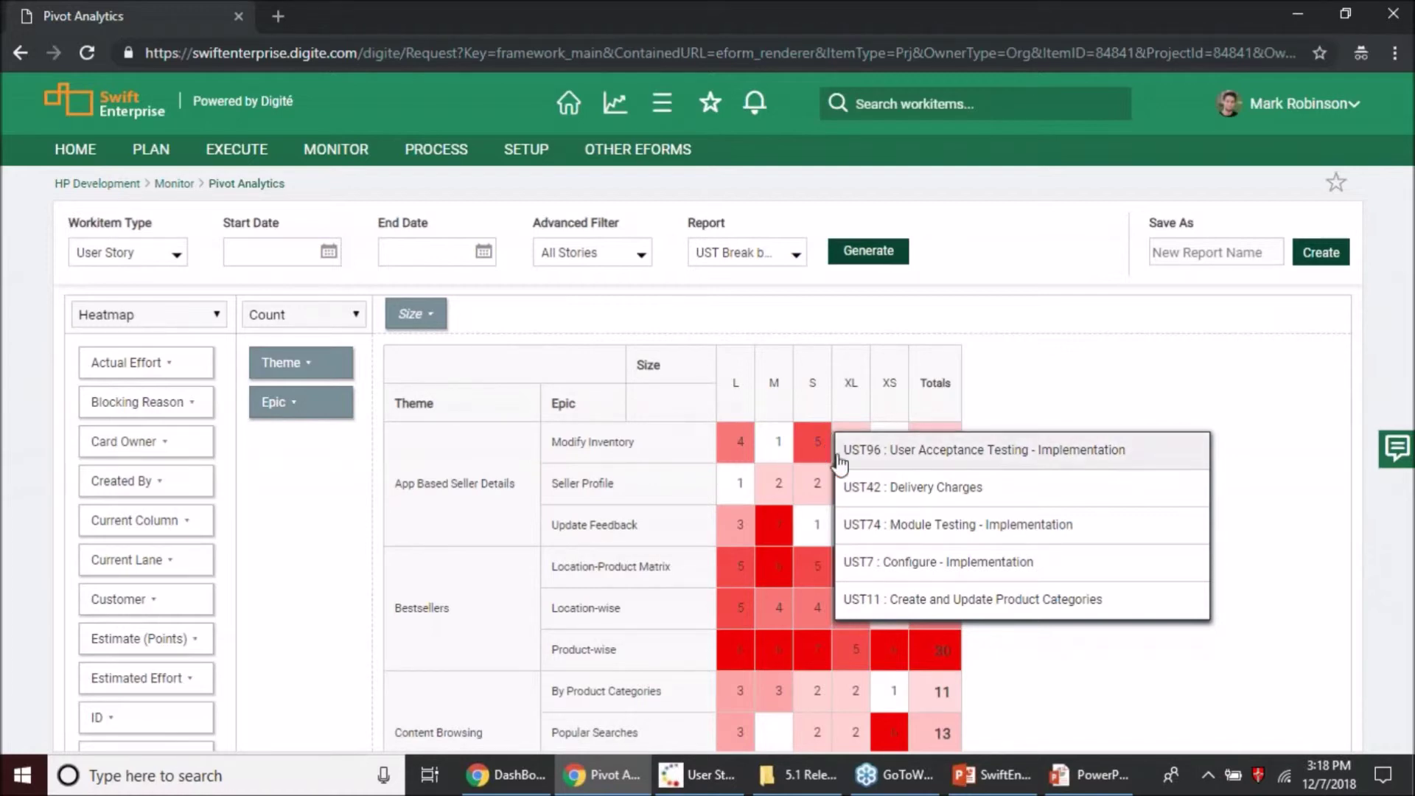
pyautogui.click(331, 319)
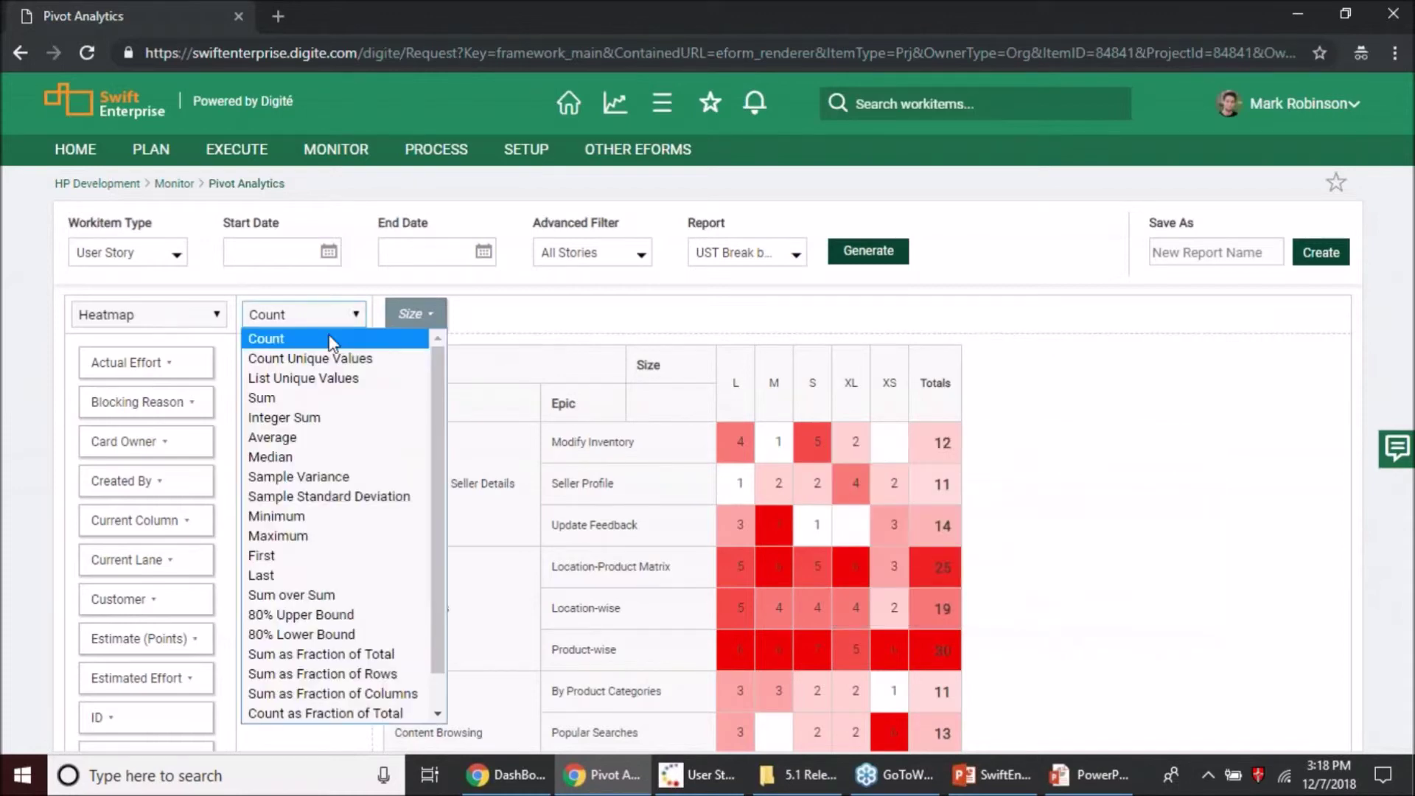
pyautogui.click(335, 398)
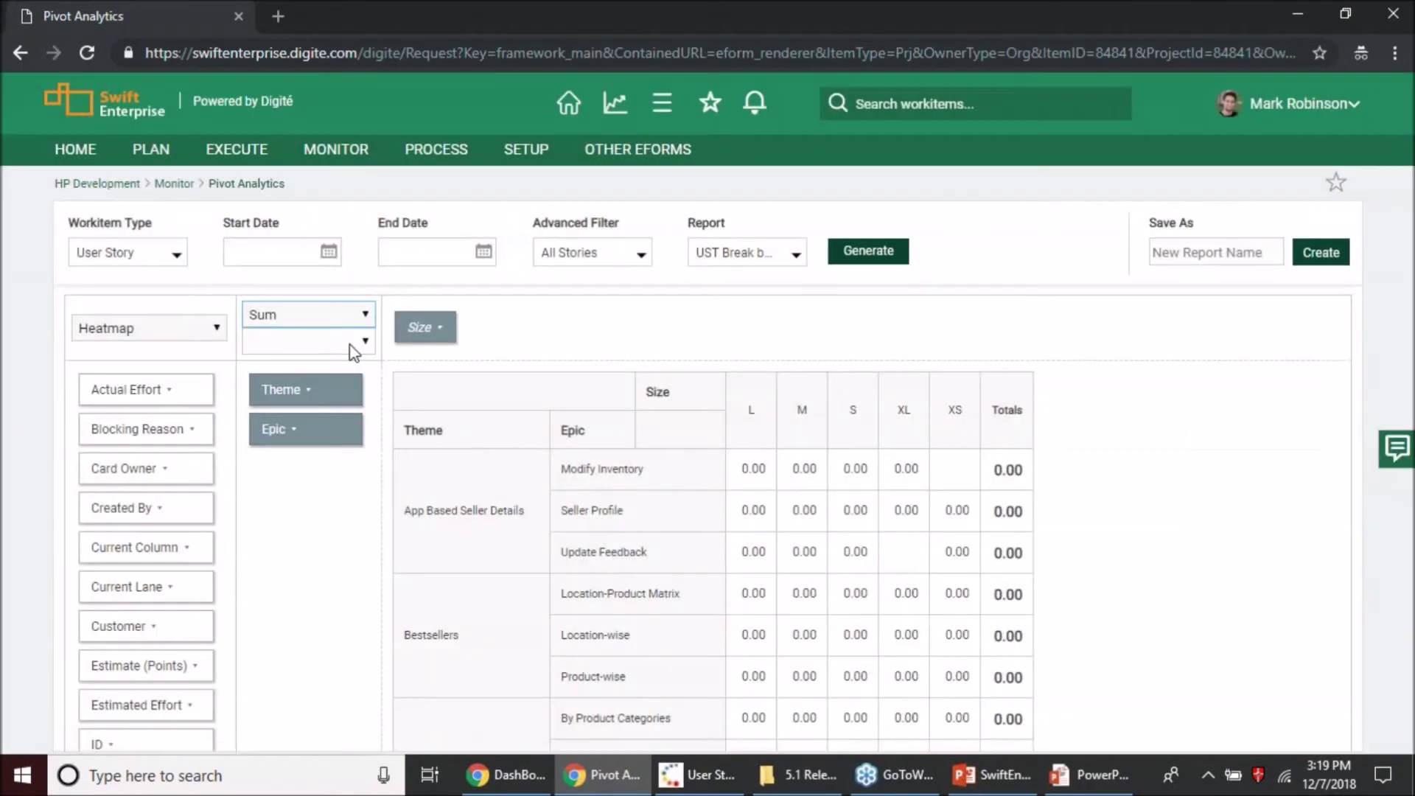
pyautogui.click(349, 344)
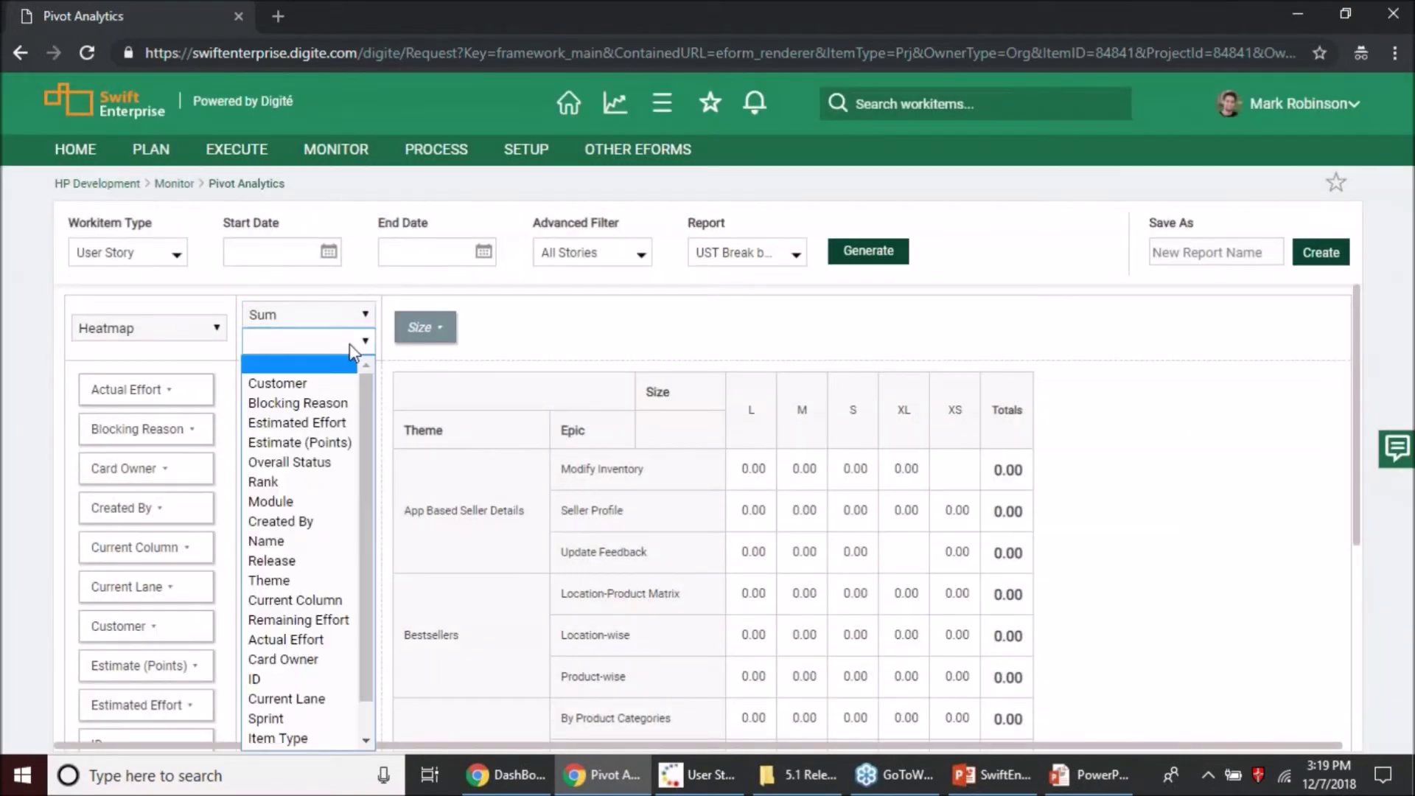
pyautogui.click(330, 444)
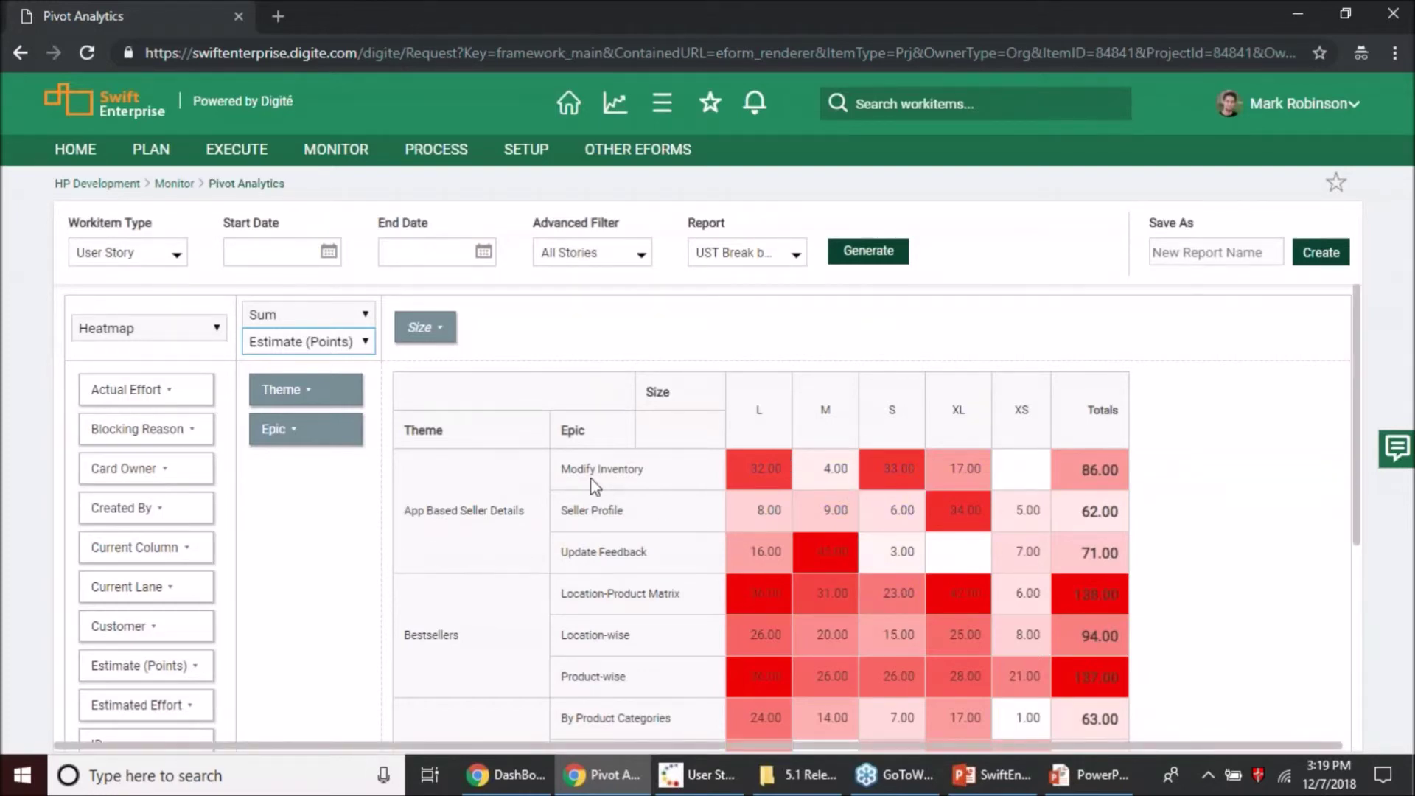
pyautogui.click(895, 479)
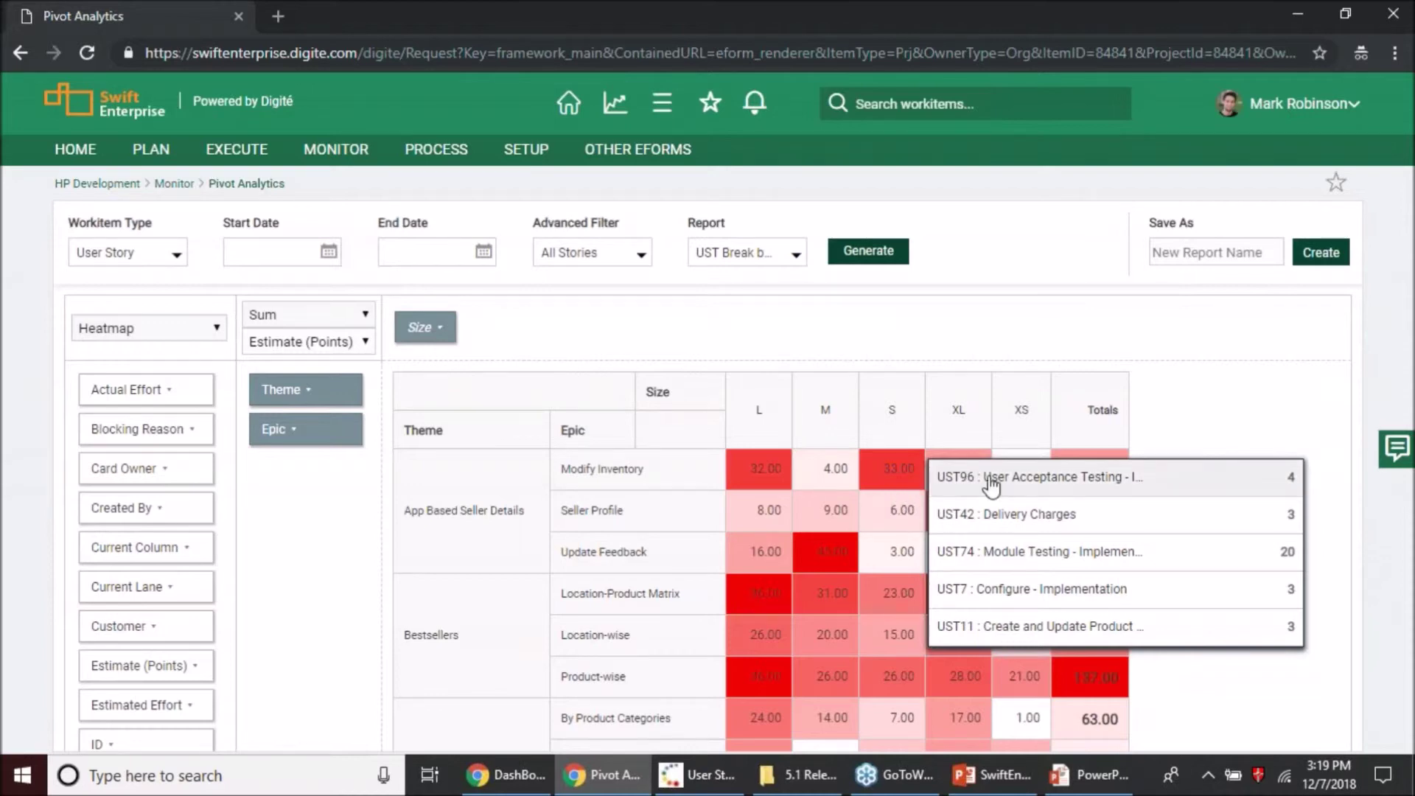
pyautogui.click(1018, 479)
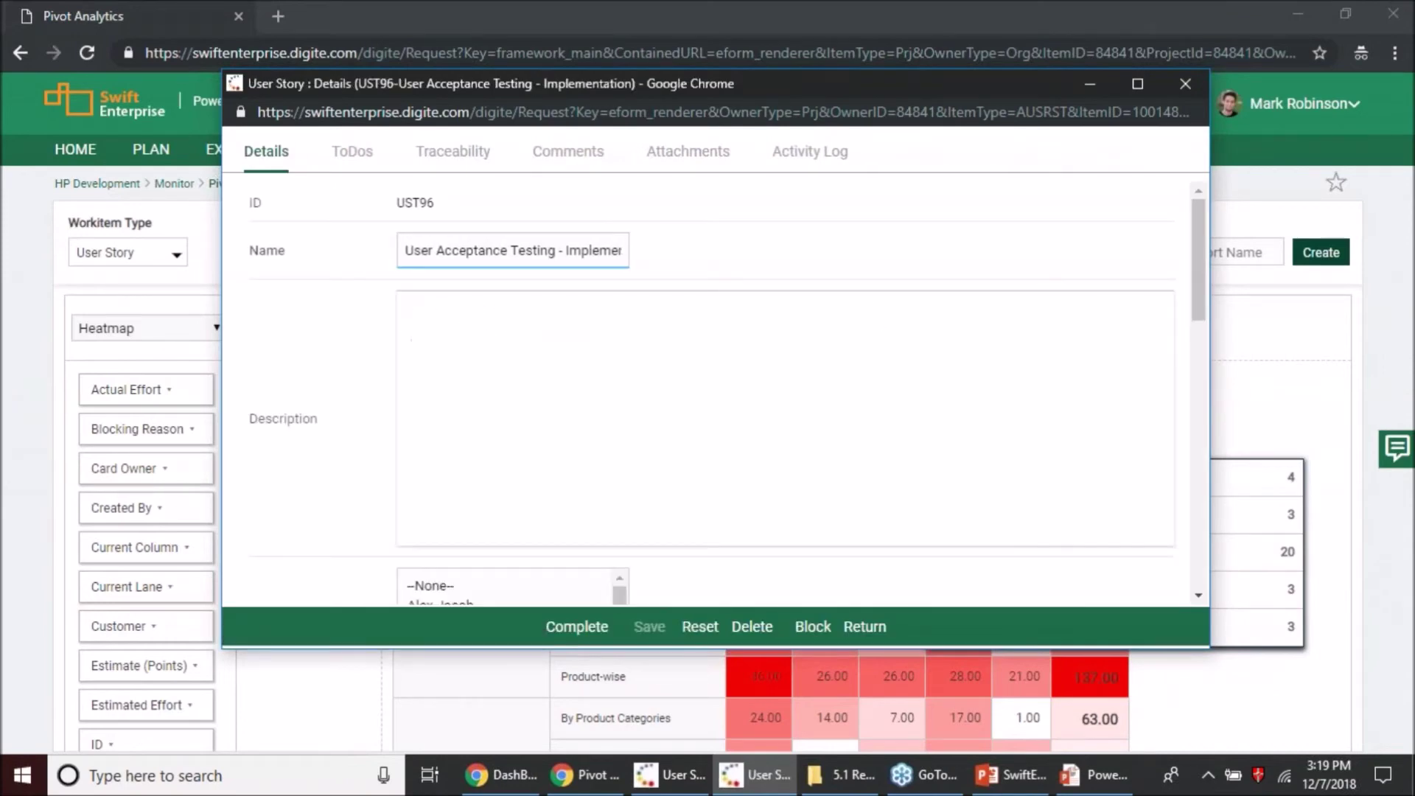
pyautogui.scroll(-8, 293, 439)
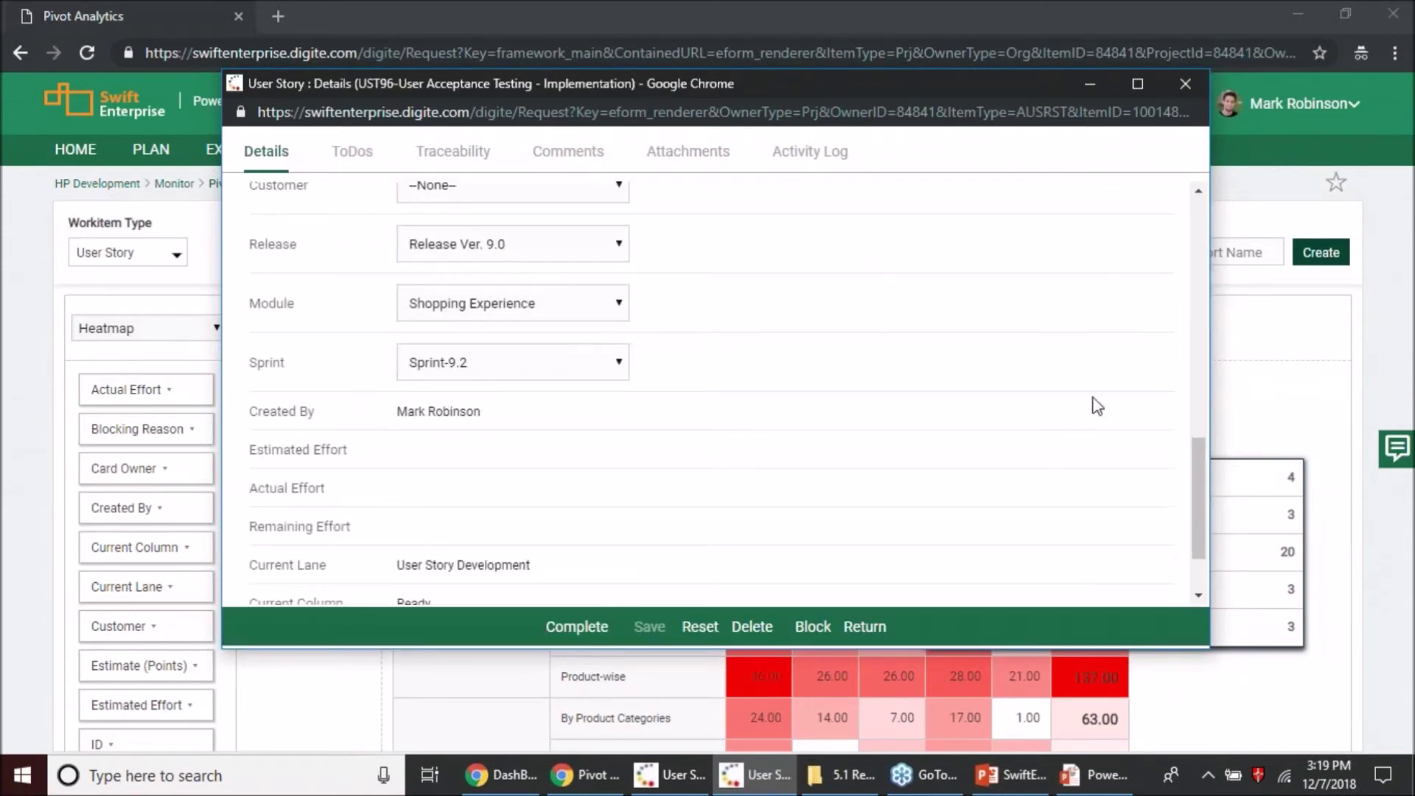
pyautogui.scroll(3, 727, 408)
pyautogui.click(1187, 84)
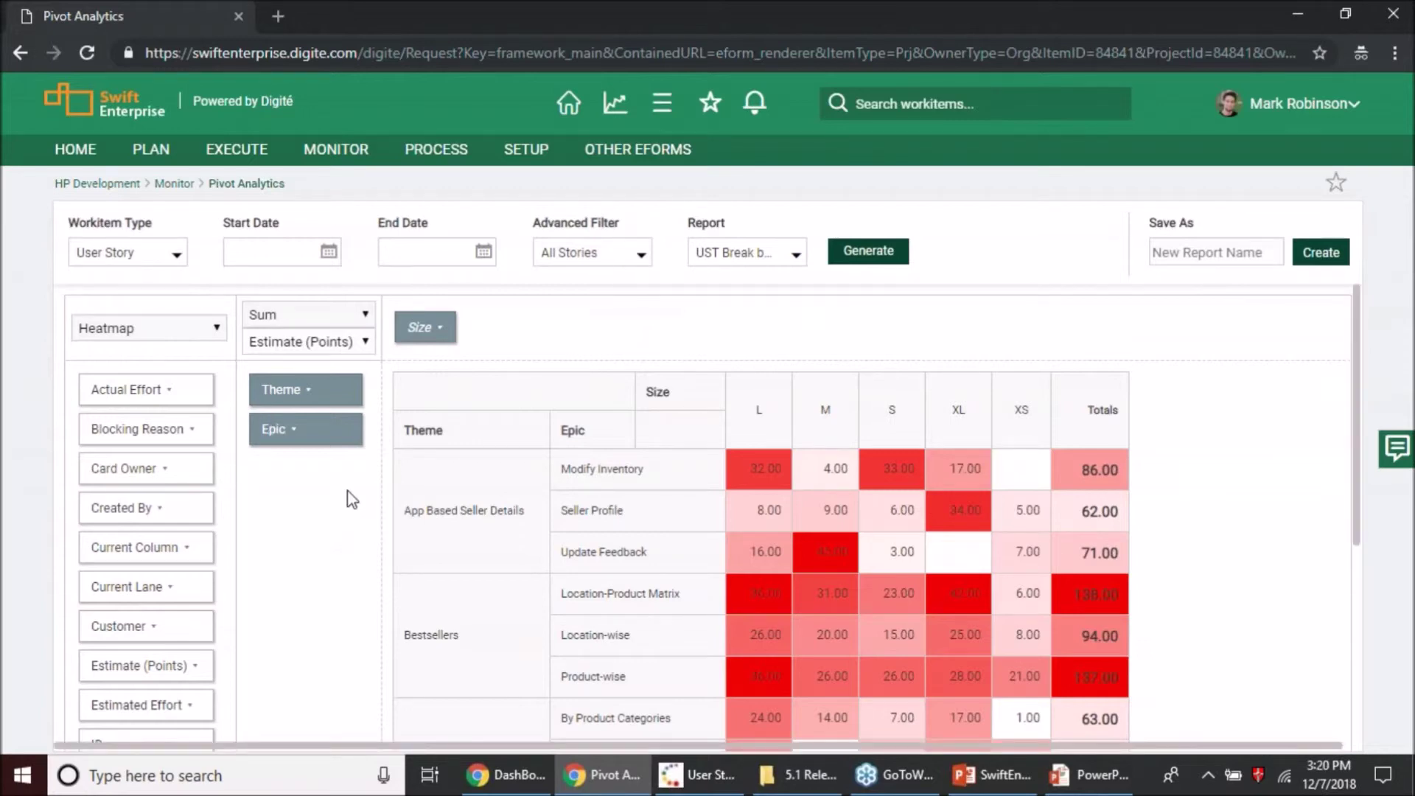
pyautogui.click(641, 260)
# Remove the All Stories filter and set the date range from 01-Nov-2018 to 07-Dec-2018
pyautogui.click(551, 319)
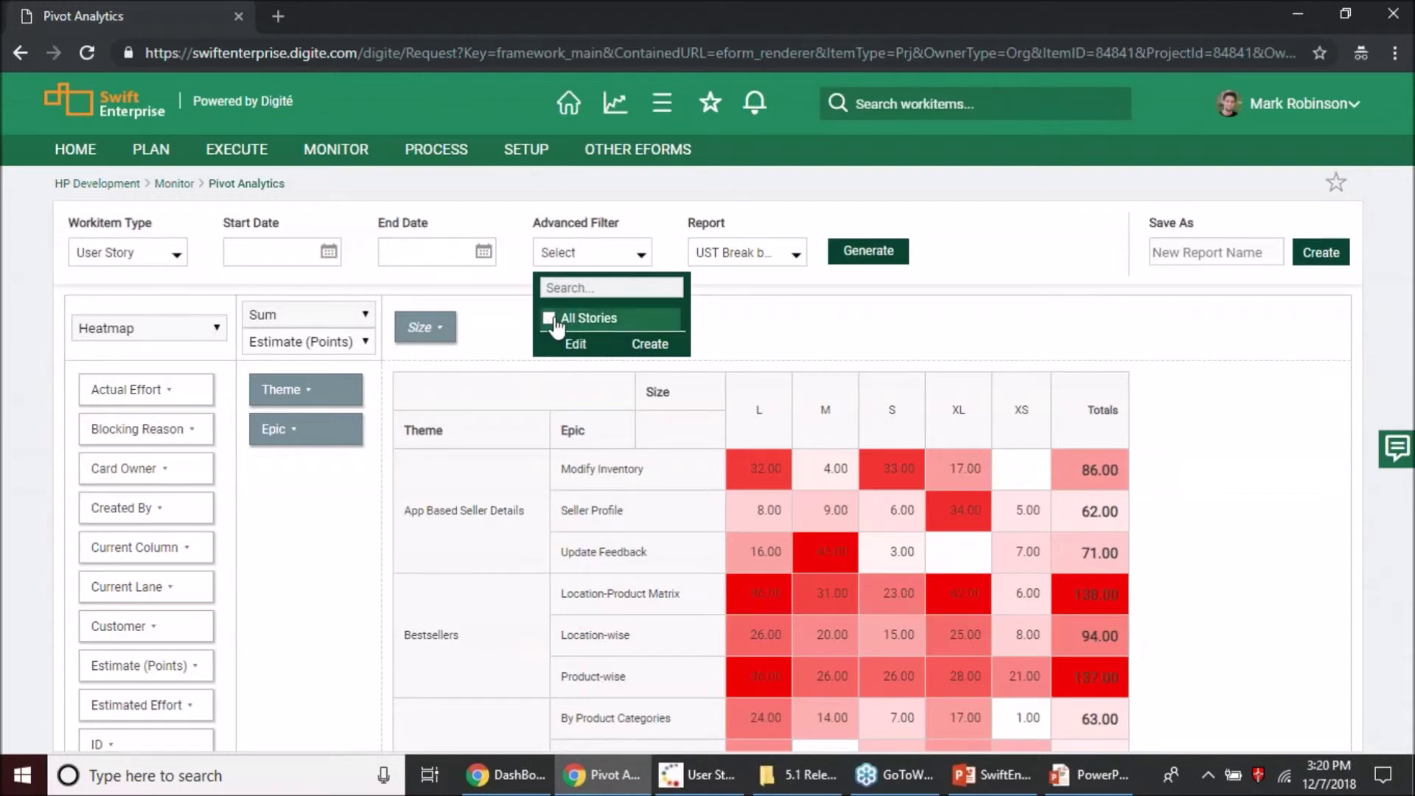
pyautogui.click(313, 253)
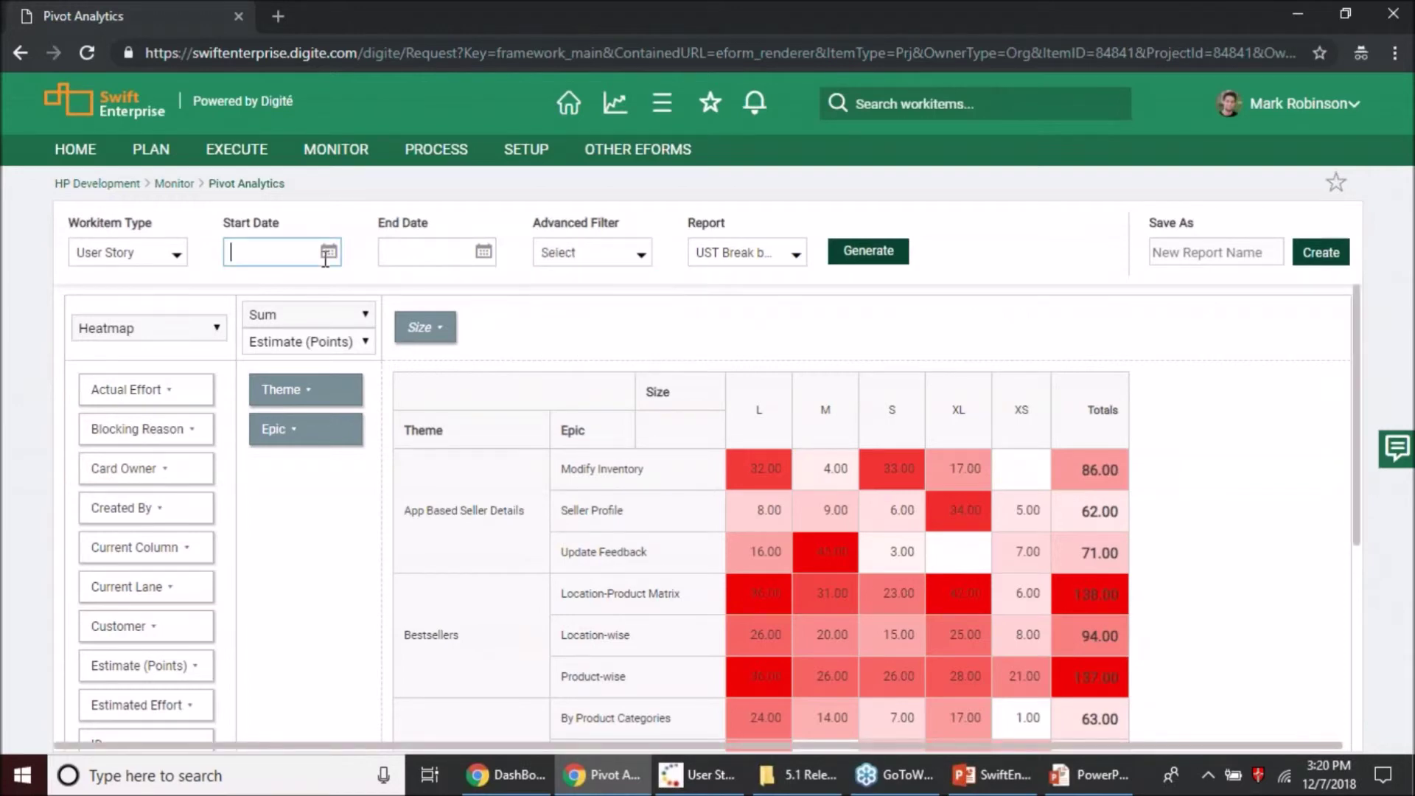
pyautogui.click(328, 252)
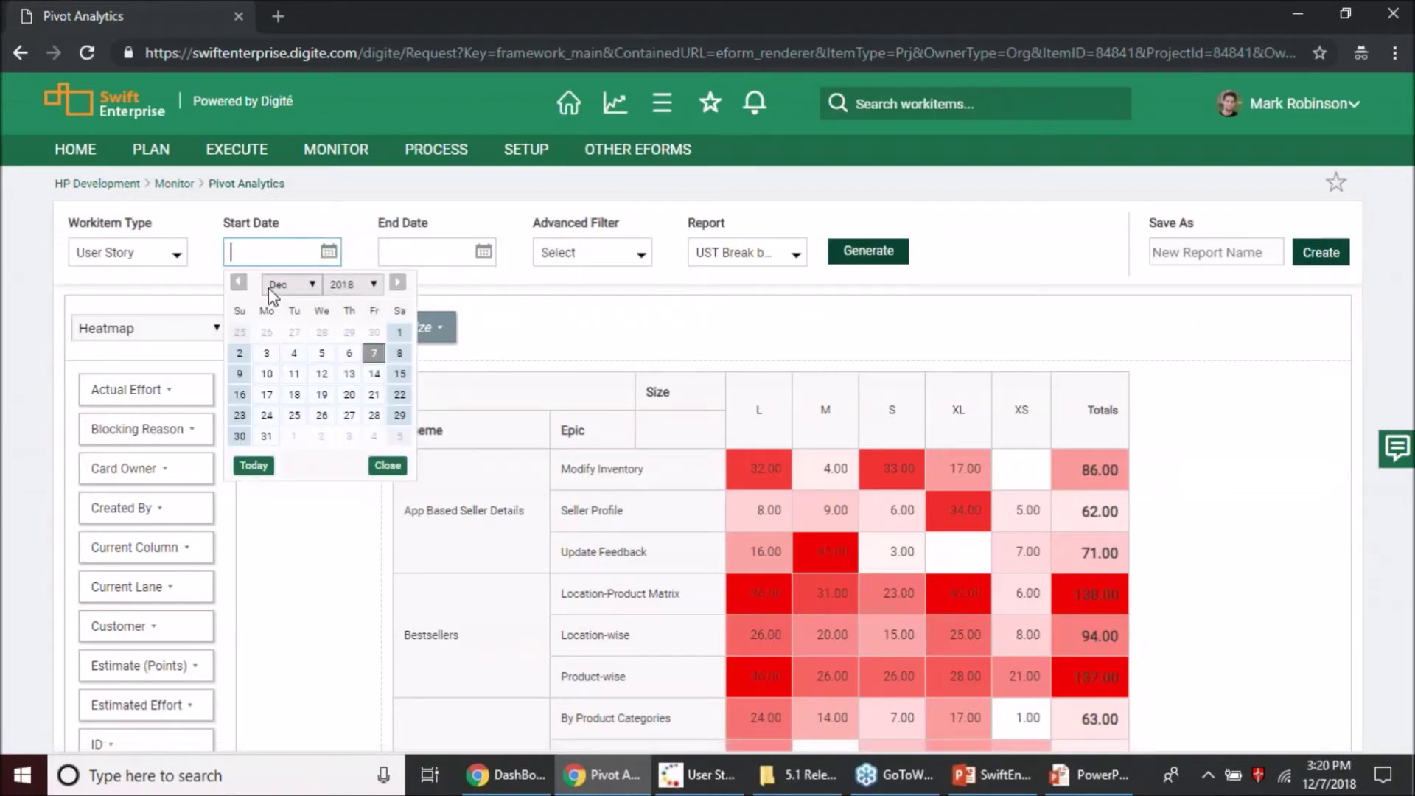
pyautogui.click(238, 283)
pyautogui.click(350, 333)
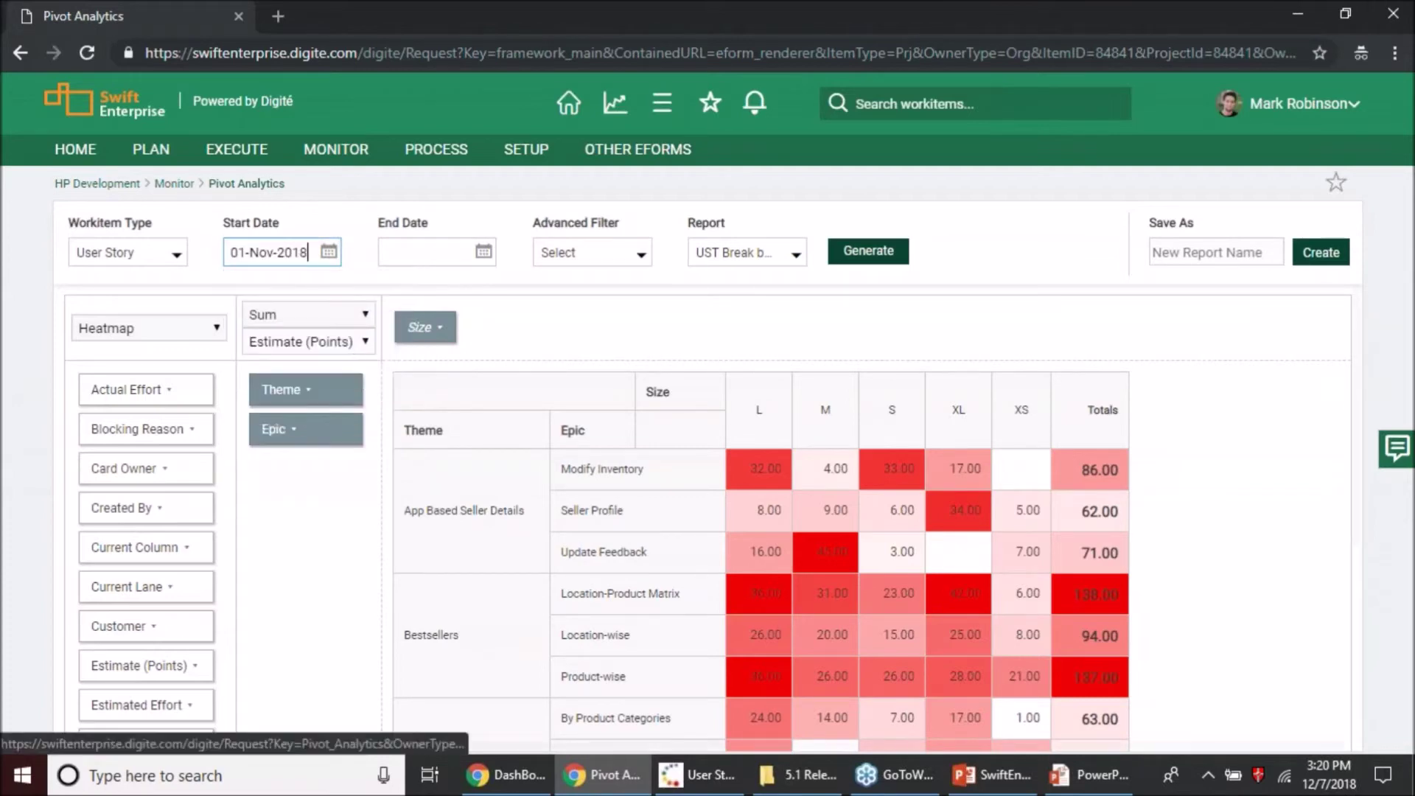
pyautogui.click(484, 252)
pyautogui.click(529, 354)
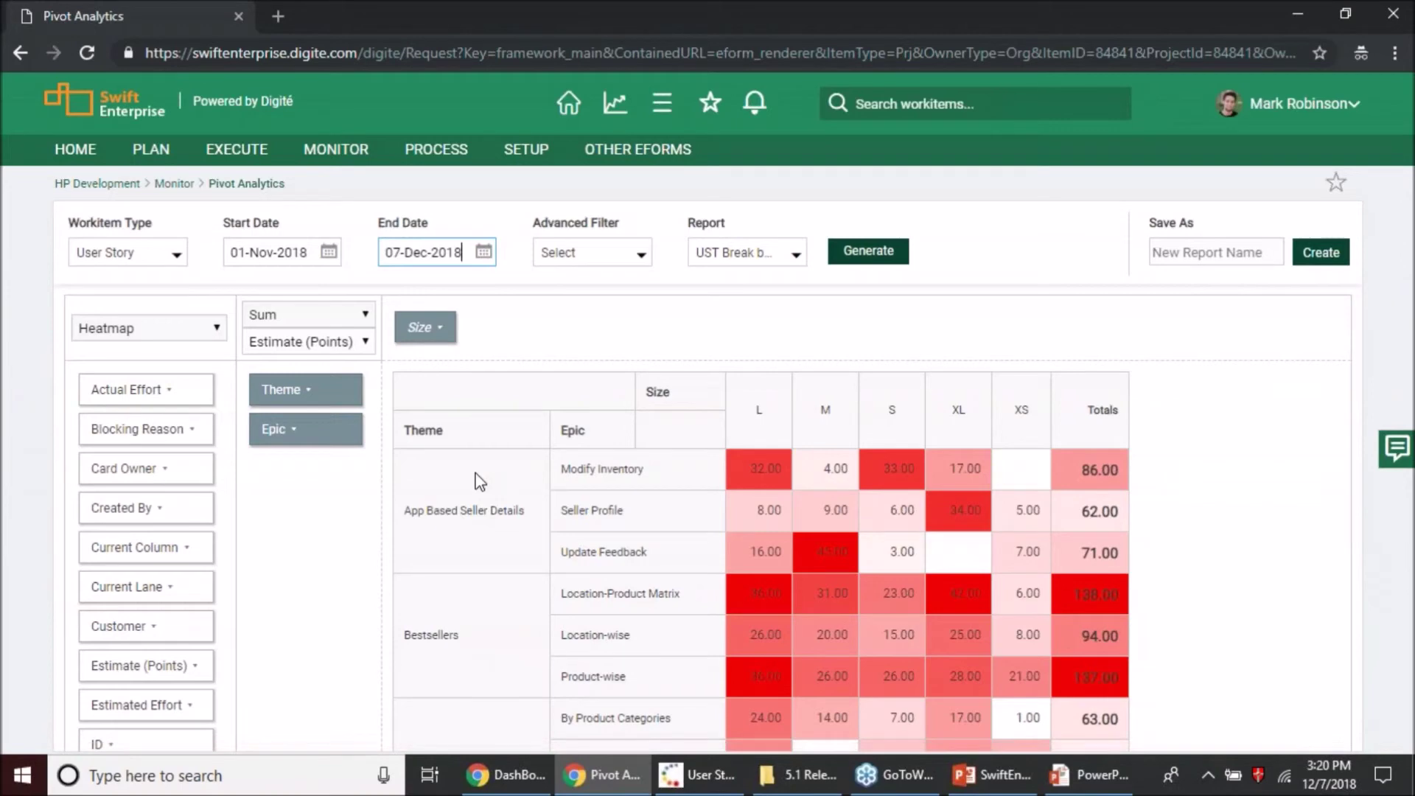
pyautogui.hotkey('alt', 'Tab')
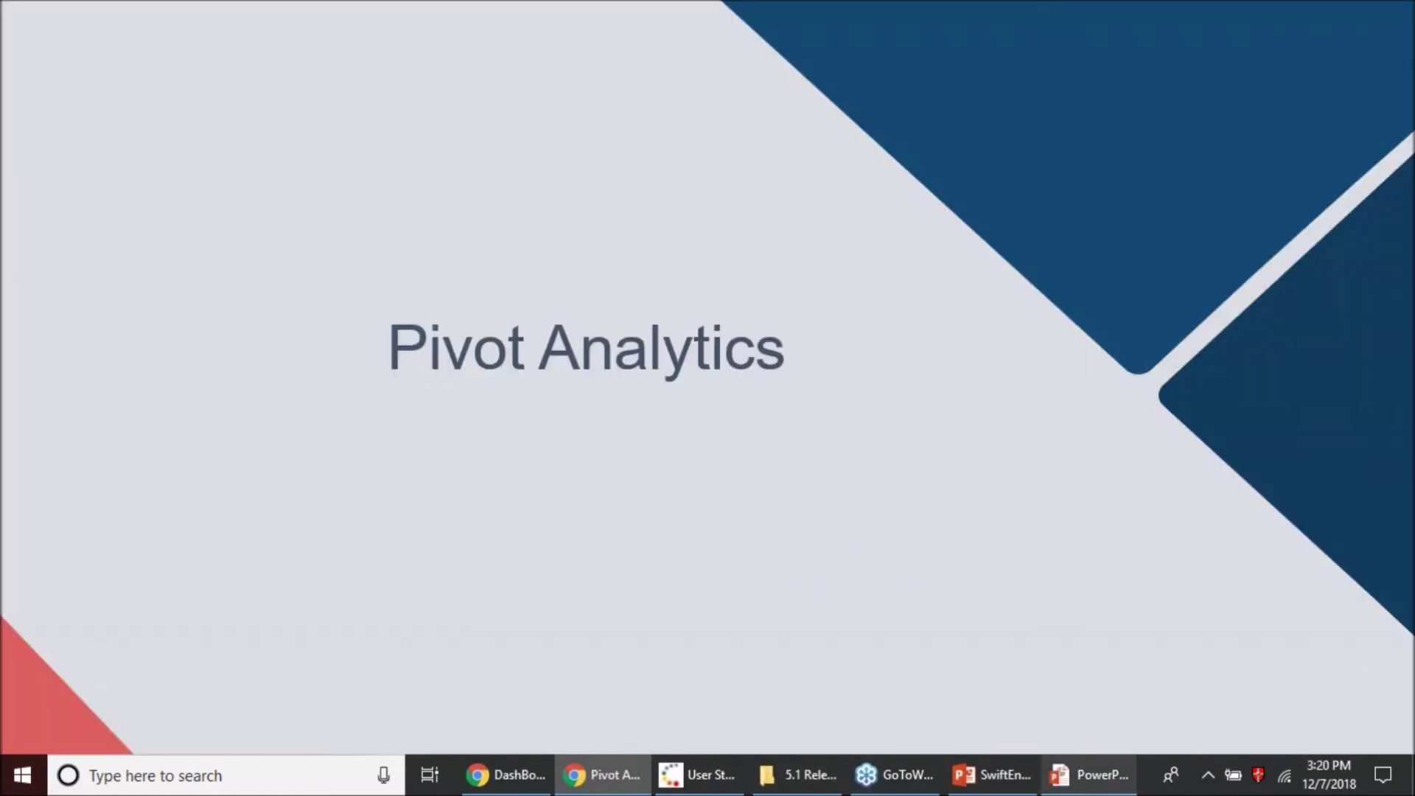